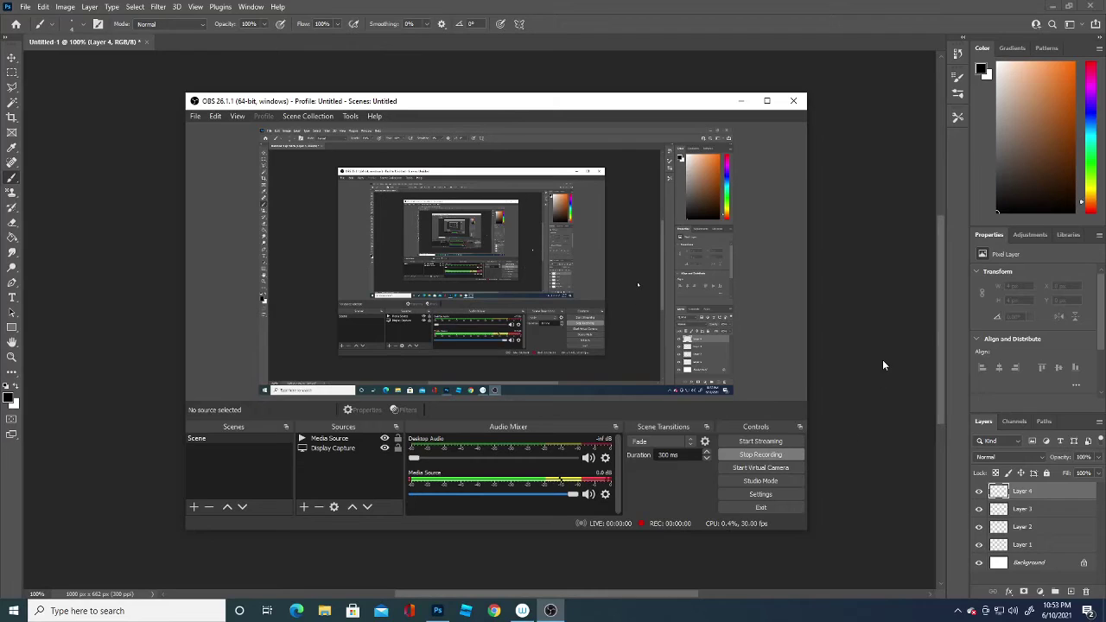
Set the brush to 4 px size with 100% hardness
click(882, 360)
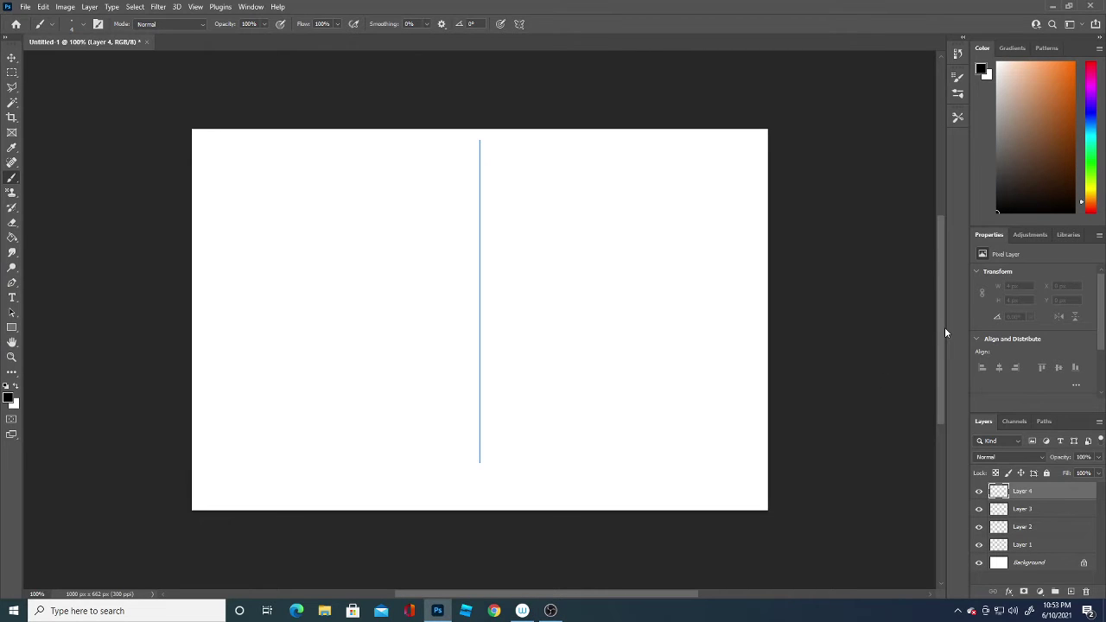
click(72, 23)
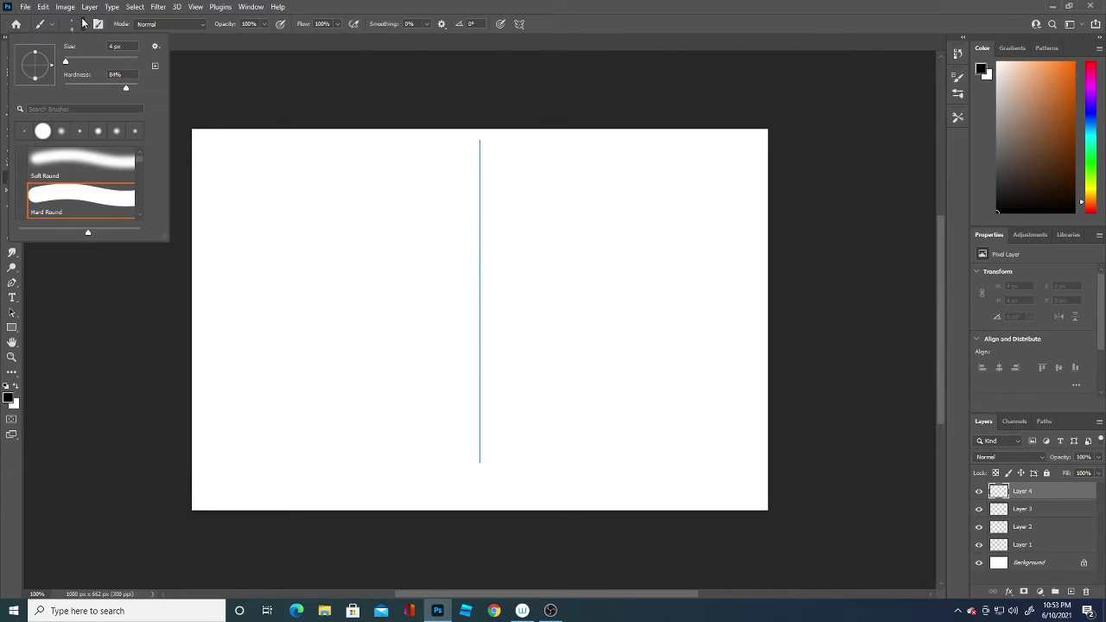
drag(74, 60, 56, 50)
drag(125, 88, 156, 72)
Sketch mirrored arched eyebrows with a curve beneath them
drag(428, 235, 467, 235)
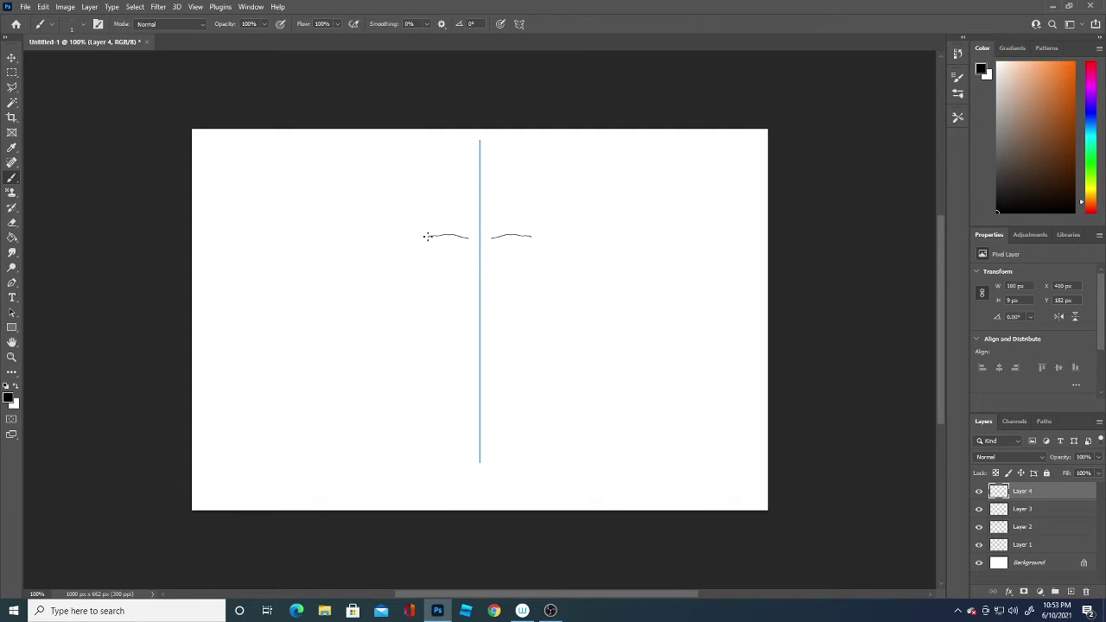
drag(425, 235, 530, 253)
key(ctrl+z)
drag(443, 255, 471, 250)
key(ctrl+z)
Add lower eye arcs, then hide Layer 4's sketch
drag(440, 252, 458, 250)
drag(437, 254, 465, 252)
key(ctrl+z)
mouse_move(465, 253)
mouse_down()
mouse_move(474, 255)
mouse_move(461, 256)
mouse_up()
drag(468, 300, 488, 297)
key(ctrl+z)
key(ctrl+z)
click(979, 491)
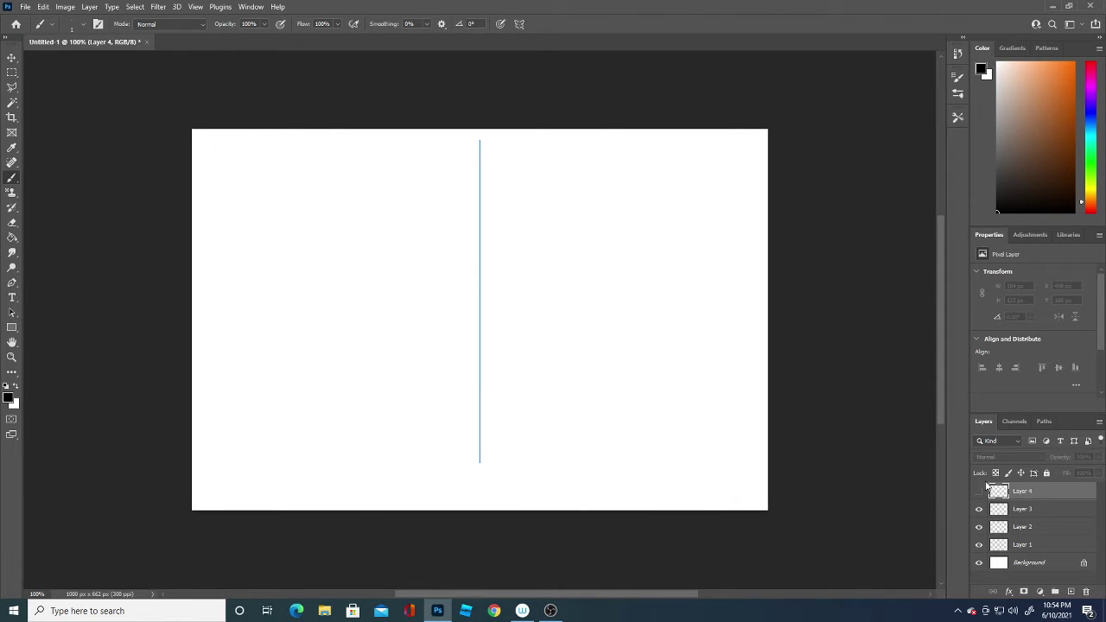
On new Layer 5, sketch mirrored brows, eyelids, irises, nose, lips and face sides
click(1070, 591)
drag(487, 238, 534, 236)
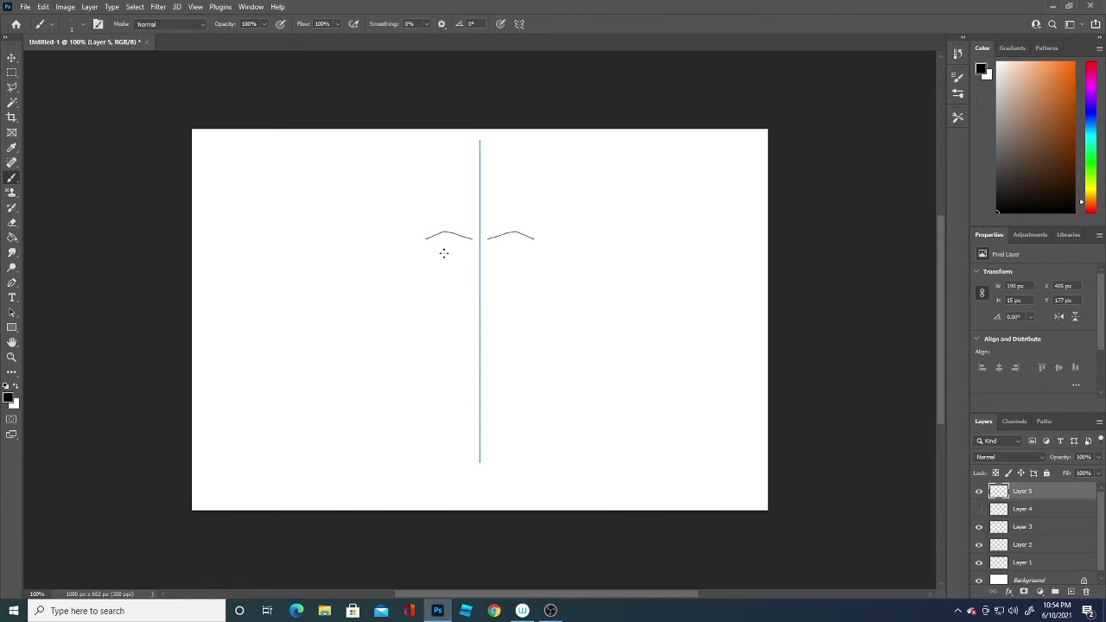
drag(443, 253, 472, 257)
mouse_move(498, 252)
mouse_down()
mouse_move(454, 259)
mouse_move(467, 255)
mouse_up()
drag(471, 290, 481, 295)
drag(489, 284, 482, 295)
mouse_move(462, 308)
mouse_down()
mouse_move(499, 306)
mouse_move(473, 316)
mouse_up()
drag(426, 239, 472, 239)
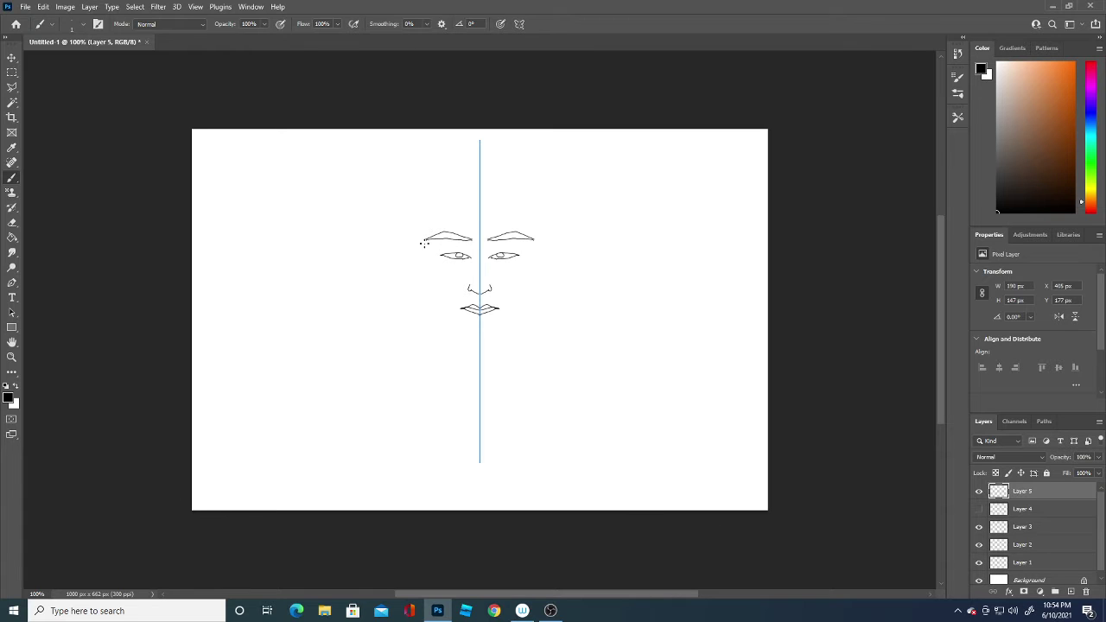
mouse_move(421, 221)
mouse_down()
mouse_move(424, 287)
mouse_move(447, 331)
mouse_up()
Undo the jaw stroke, erase the face sides and brows, and redraw the eyebrows
key(ctrl+z)
drag(441, 324, 423, 197)
mouse_move(476, 232)
mouse_down()
mouse_move(432, 234)
mouse_move(486, 234)
mouse_up()
drag(485, 246, 524, 238)
Draw the head arc and mirrored hair strands sweeping from the crown
drag(483, 193, 533, 237)
drag(482, 192, 555, 274)
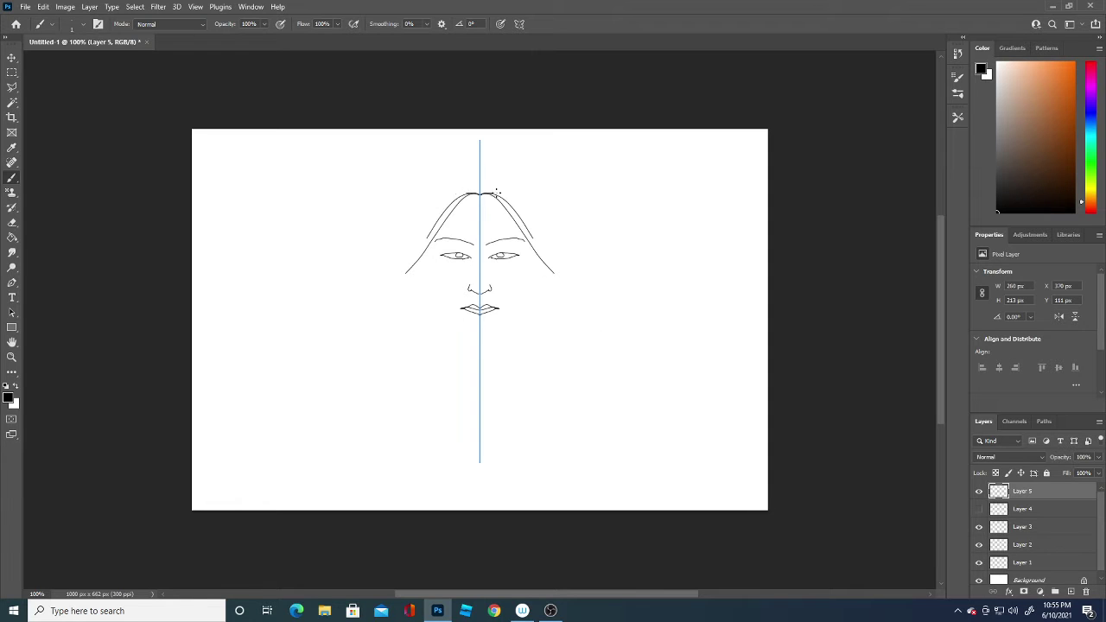
drag(497, 193, 569, 282)
mouse_move(474, 188)
mouse_down()
mouse_move(532, 208)
mouse_move(553, 244)
mouse_up()
mouse_move(483, 183)
mouse_down()
mouse_move(520, 181)
mouse_move(548, 218)
mouse_up()
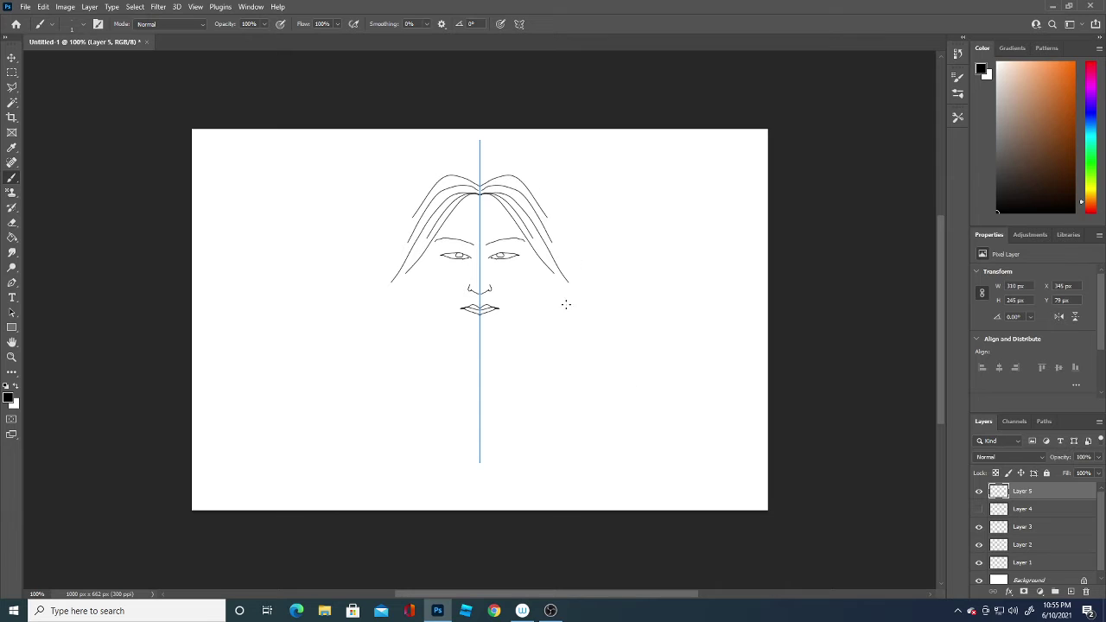
mouse_move(481, 179)
mouse_down()
mouse_move(533, 168)
mouse_move(558, 202)
mouse_up()
Draw the face outline to the chin, the V neckline and short neck-to-shoulder lines
mouse_move(524, 229)
mouse_down()
mouse_move(524, 294)
mouse_move(503, 339)
mouse_up()
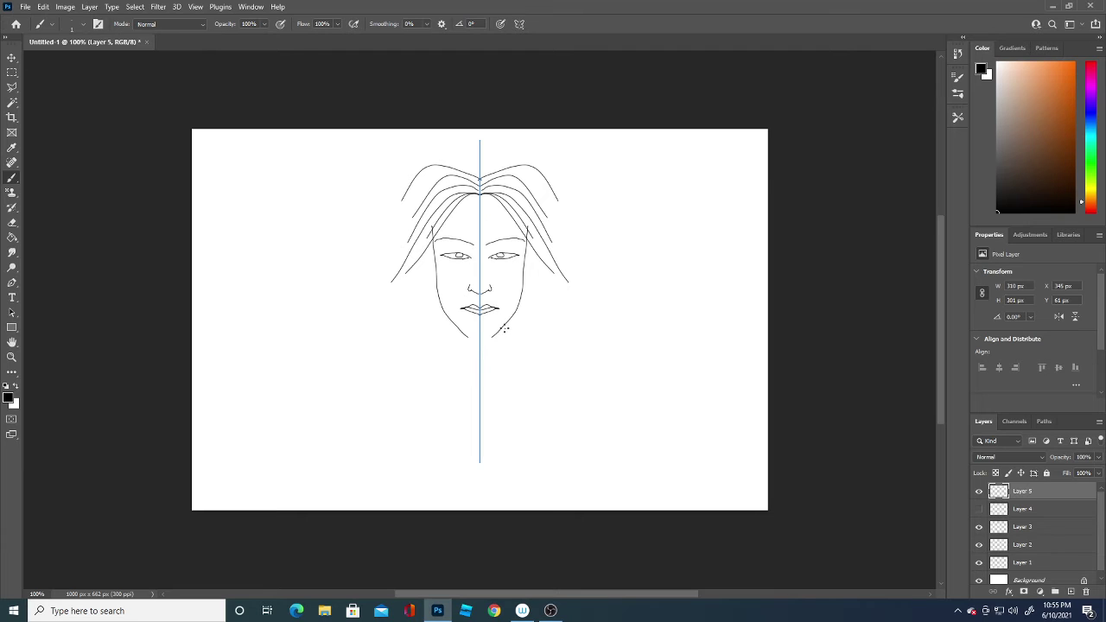
key(ctrl+z)
mouse_move(430, 226)
mouse_down()
mouse_move(469, 333)
mouse_move(480, 335)
mouse_move(441, 341)
mouse_up()
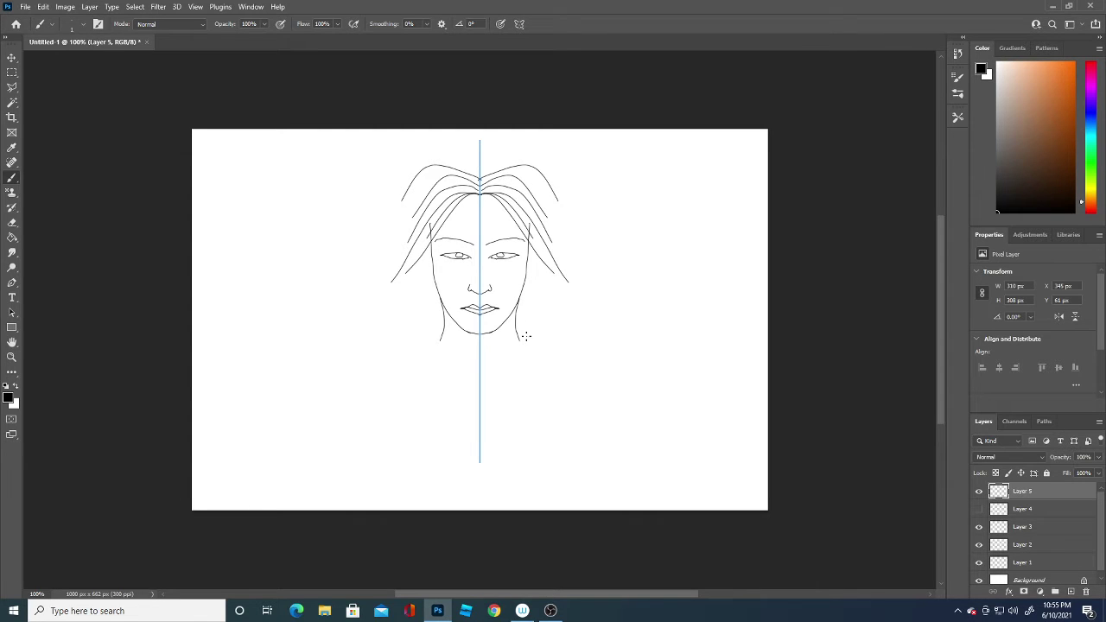
drag(522, 336, 482, 403)
mouse_move(517, 331)
mouse_down()
mouse_move(542, 334)
mouse_move(545, 398)
mouse_up()
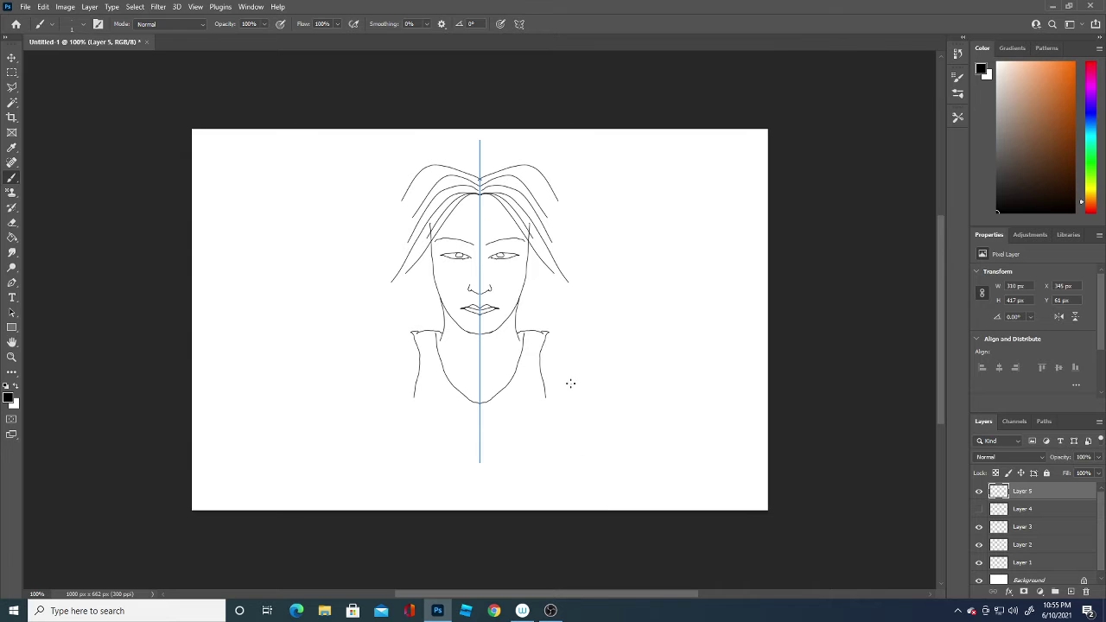
Draw curved shoulders, torso sides and arms down to the canvas bottom
mouse_move(553, 336)
mouse_down()
mouse_move(605, 351)
mouse_move(625, 379)
mouse_up()
mouse_move(547, 392)
mouse_down()
mouse_move(572, 442)
mouse_move(571, 514)
mouse_up()
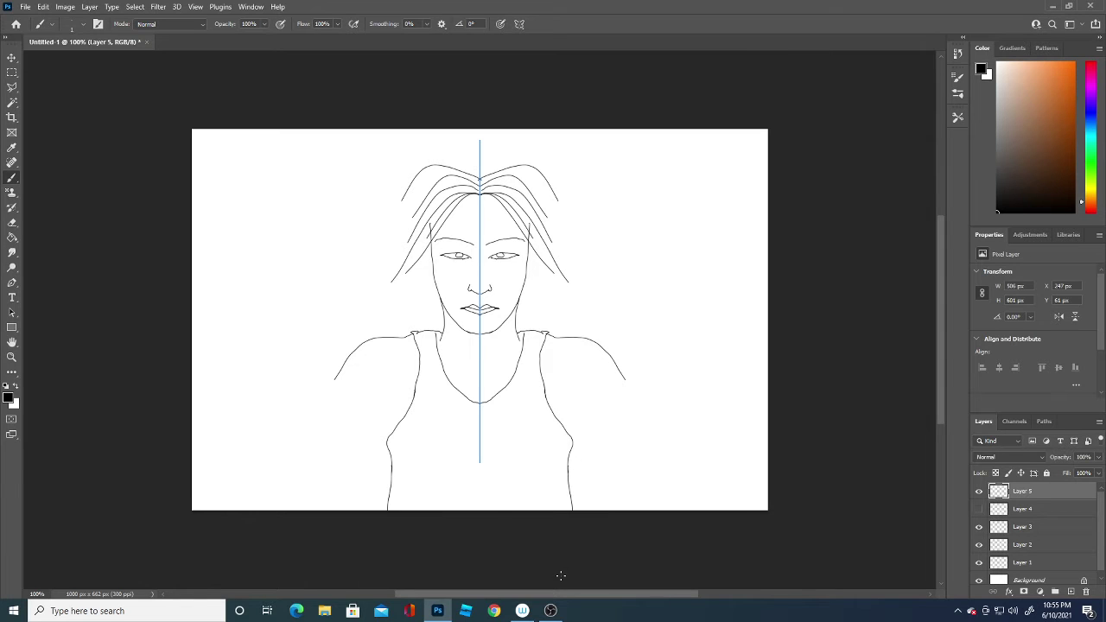
mouse_move(567, 409)
mouse_down()
mouse_move(569, 432)
mouse_move(586, 429)
mouse_up()
mouse_move(622, 389)
mouse_down()
mouse_move(617, 375)
mouse_move(639, 473)
mouse_up()
drag(586, 430, 608, 511)
drag(639, 464, 643, 512)
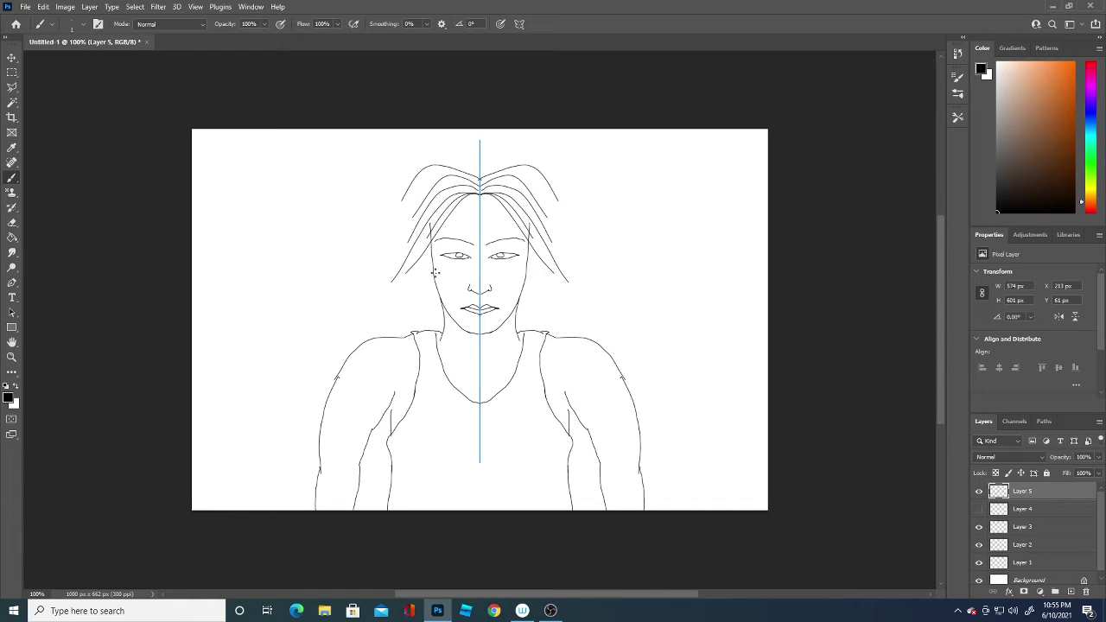
Add mirrored hair lines beside the cheeks, outer outlines and strands down to the shoulders
drag(430, 253, 429, 310)
drag(422, 256, 417, 309)
drag(543, 253, 535, 321)
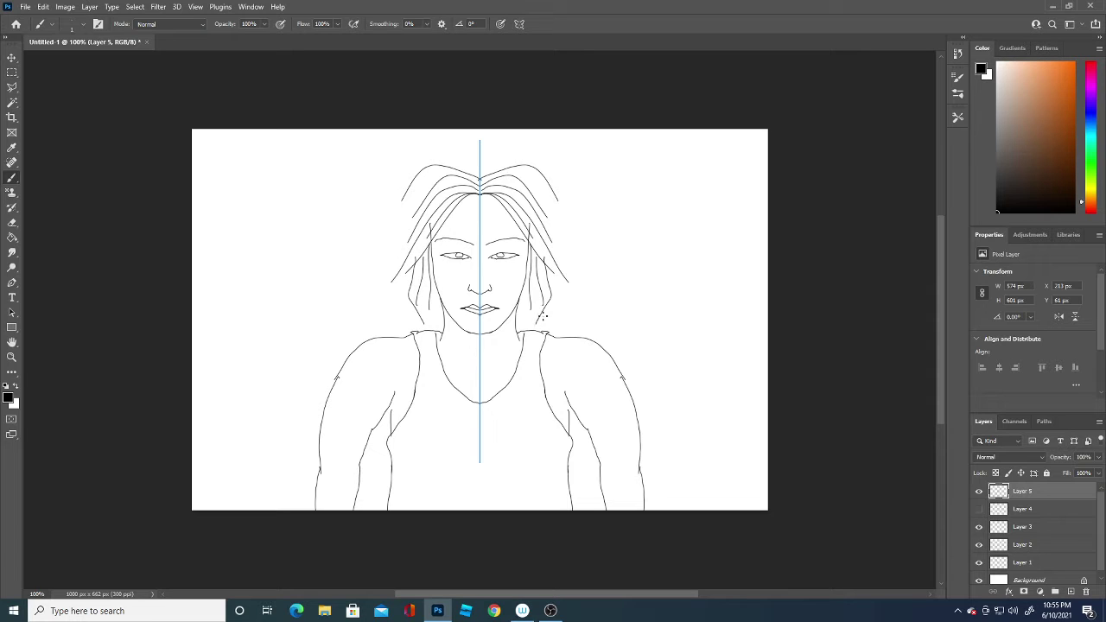
mouse_move(553, 199)
mouse_down()
mouse_move(568, 307)
mouse_move(551, 329)
mouse_up()
drag(407, 228, 390, 272)
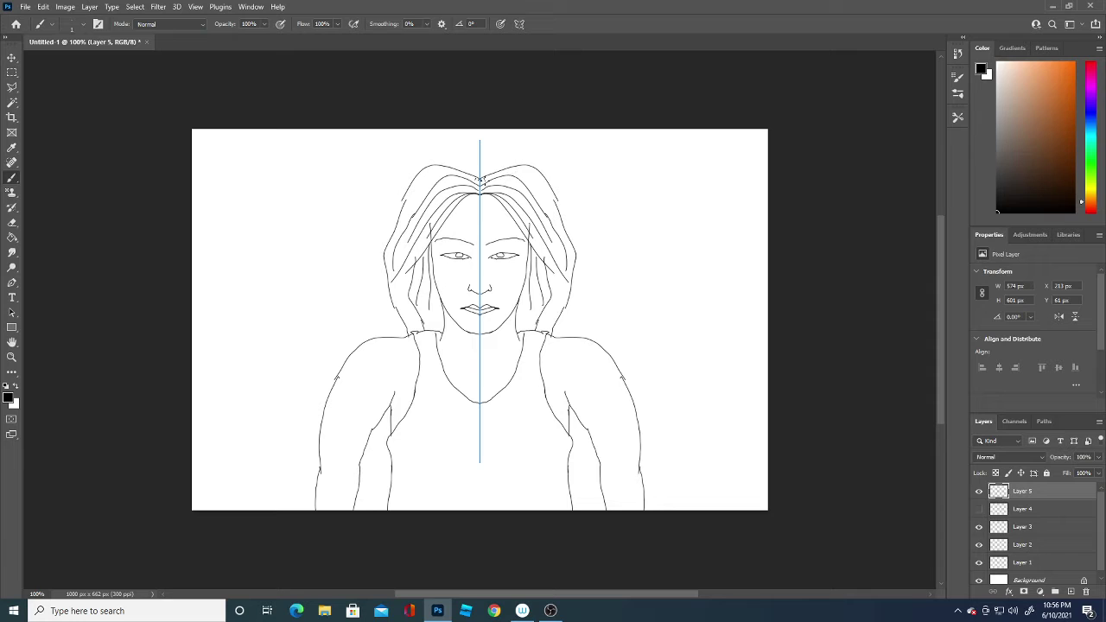
mouse_move(481, 169)
mouse_down()
mouse_move(543, 169)
mouse_move(559, 337)
mouse_up()
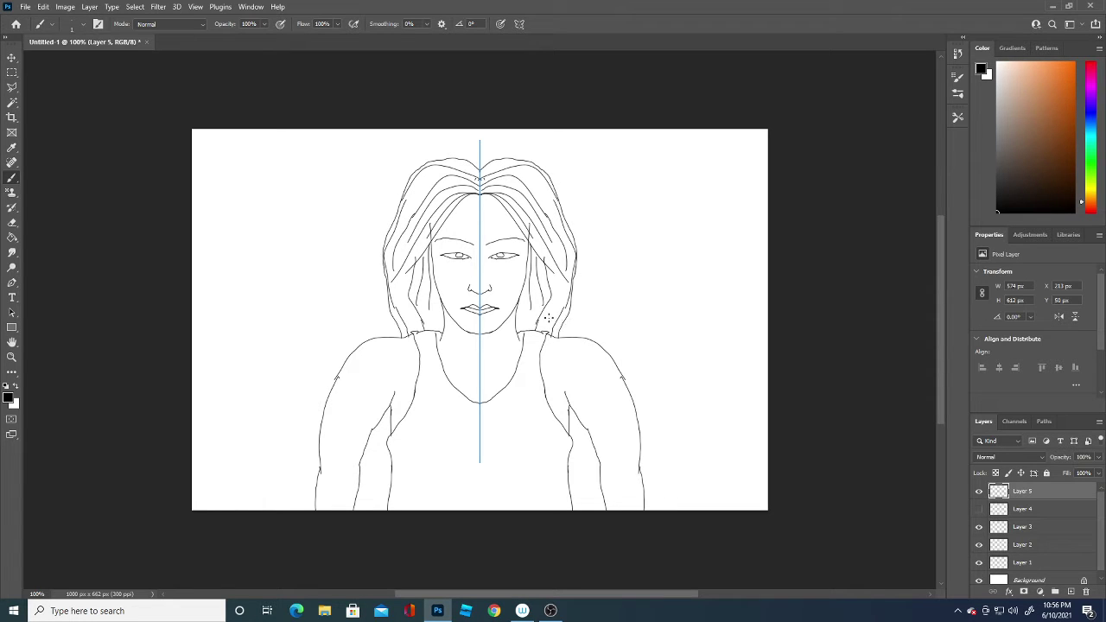
drag(408, 271, 406, 334)
mouse_move(392, 273)
mouse_down()
mouse_move(450, 172)
mouse_move(529, 165)
mouse_move(559, 278)
mouse_up()
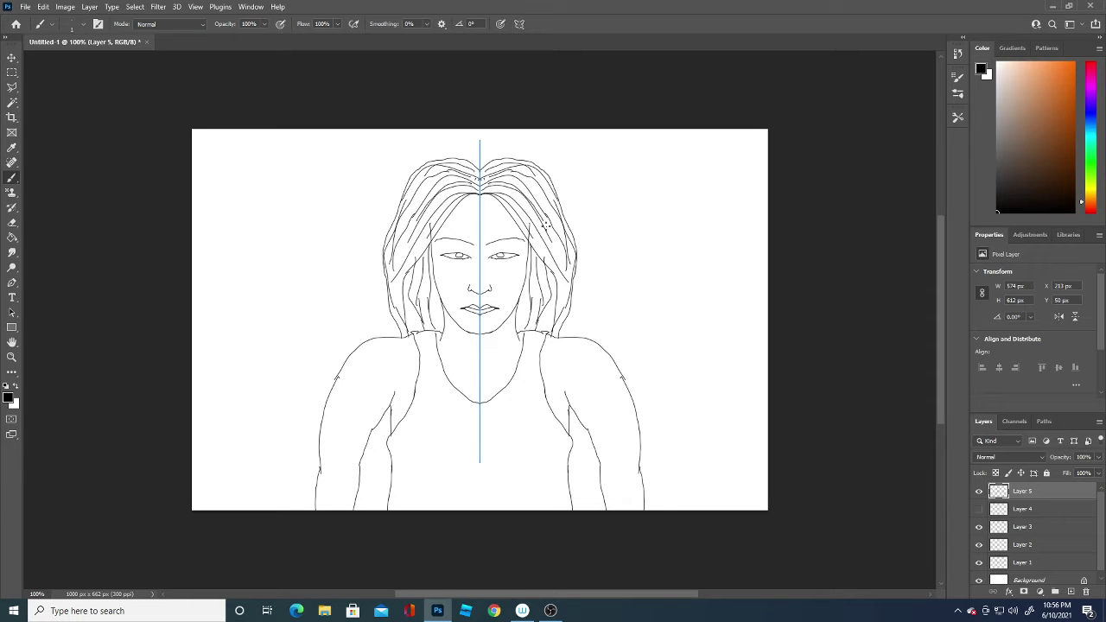
Pick a brown foreground colour and paint a first hair stroke on a new layer
click(9, 398)
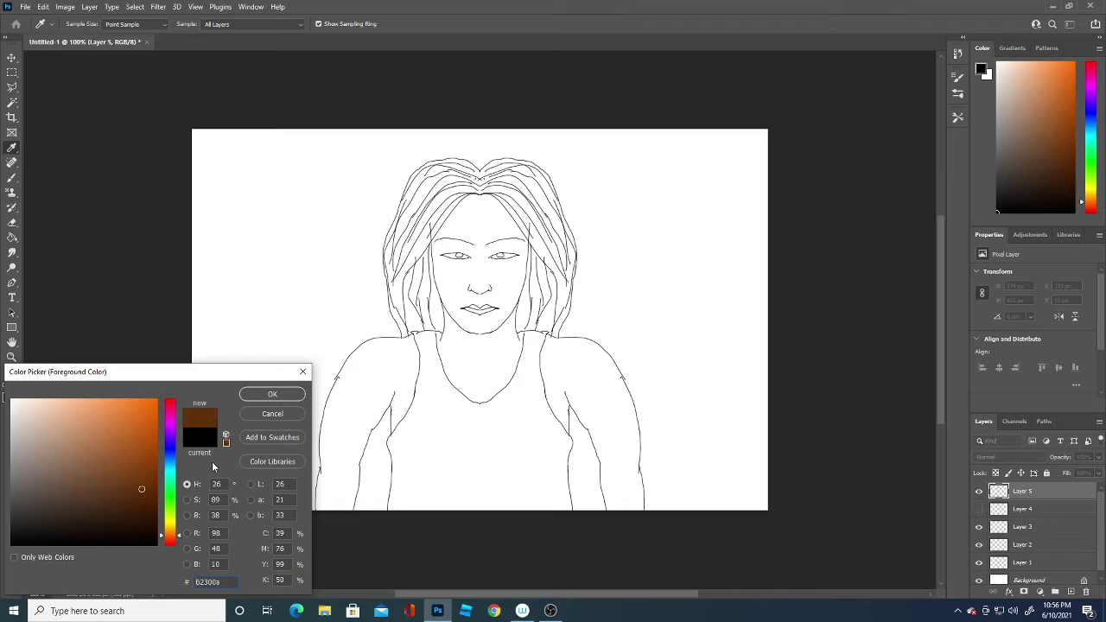
click(128, 444)
click(272, 394)
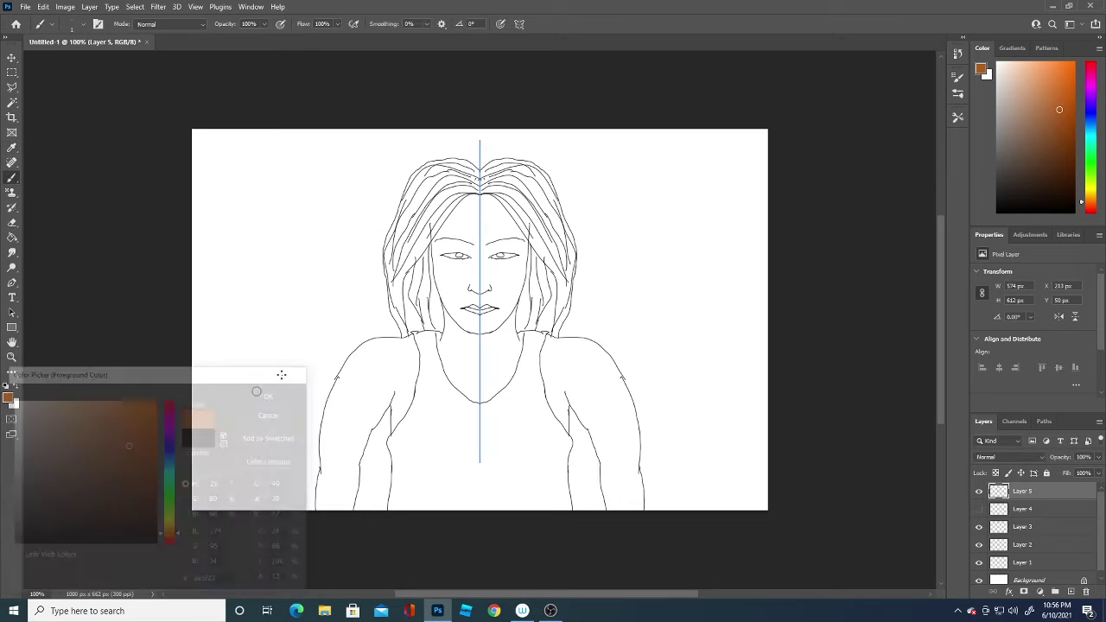
click(1071, 592)
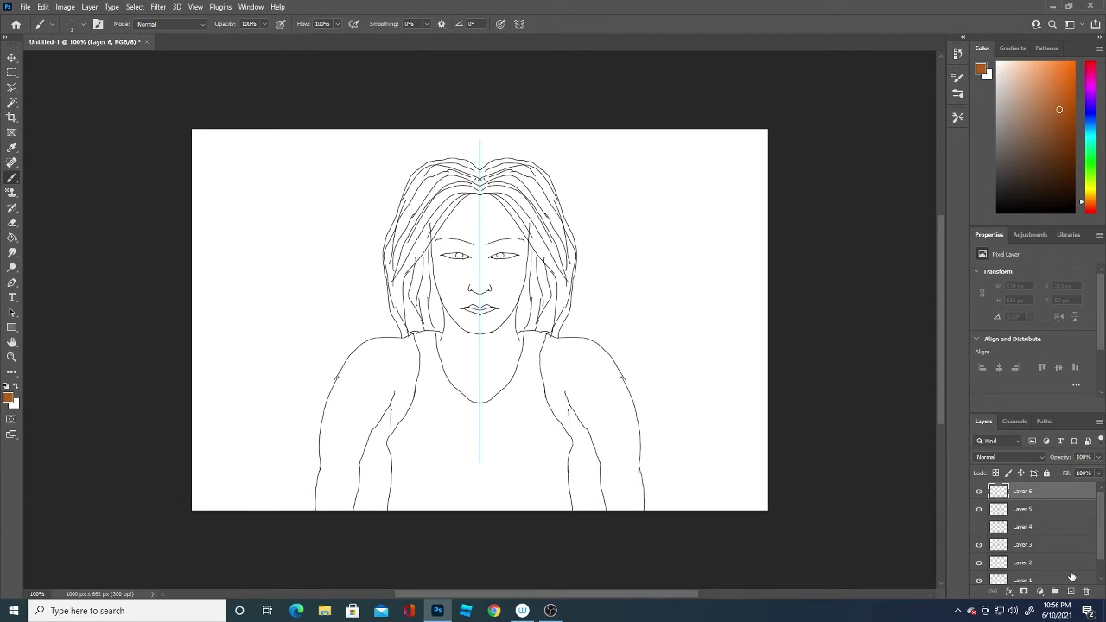
drag(461, 190, 405, 278)
Paint mirrored brown-orange strands from the crown down both sides
right_click(465, 187)
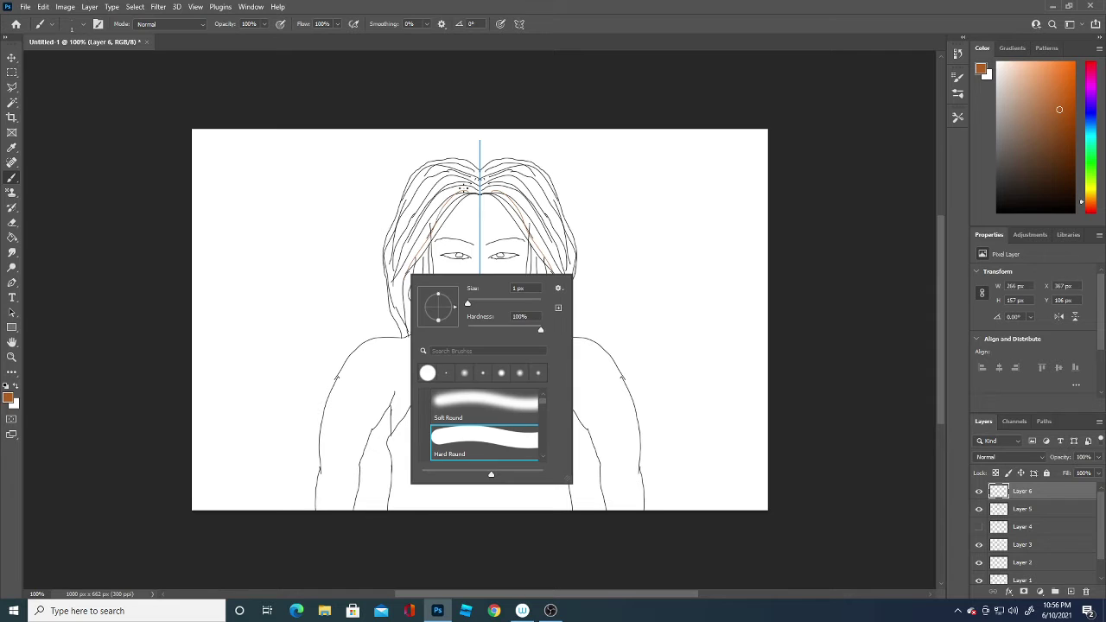
click(468, 187)
drag(476, 184, 430, 218)
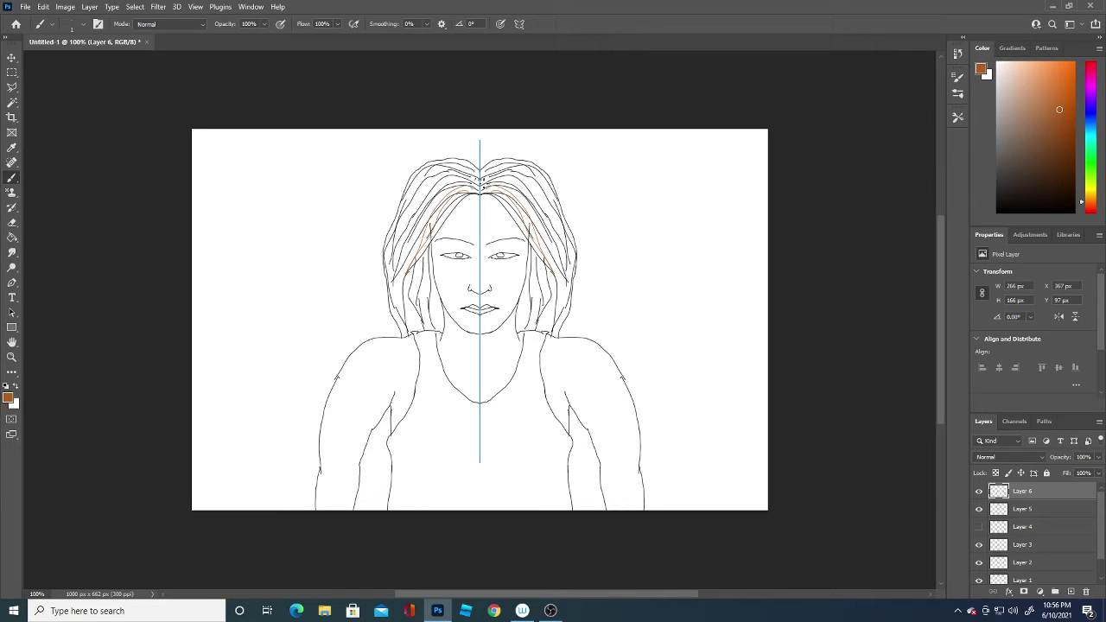
drag(481, 179, 566, 268)
drag(459, 180, 399, 257)
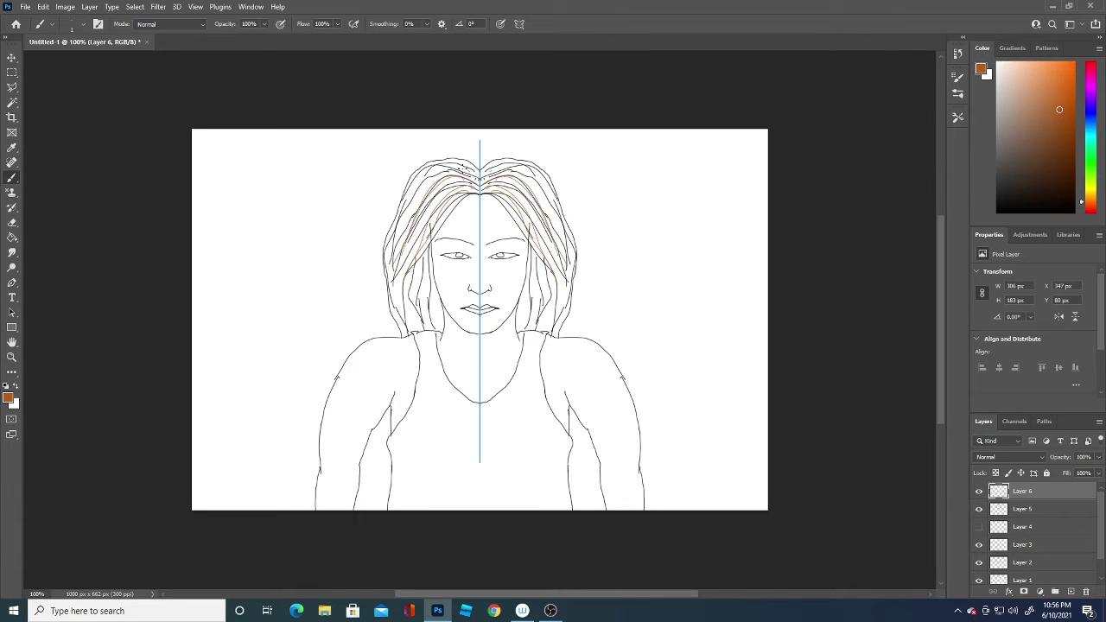
Switch to a lighter orange and paint a strand on the hair side
click(8, 398)
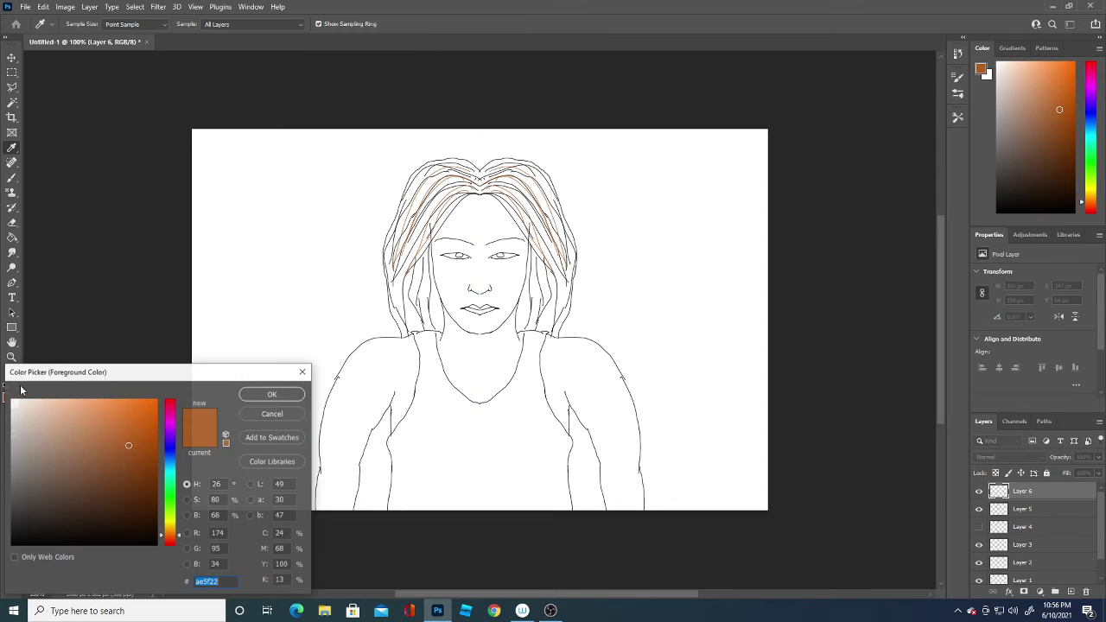
click(114, 434)
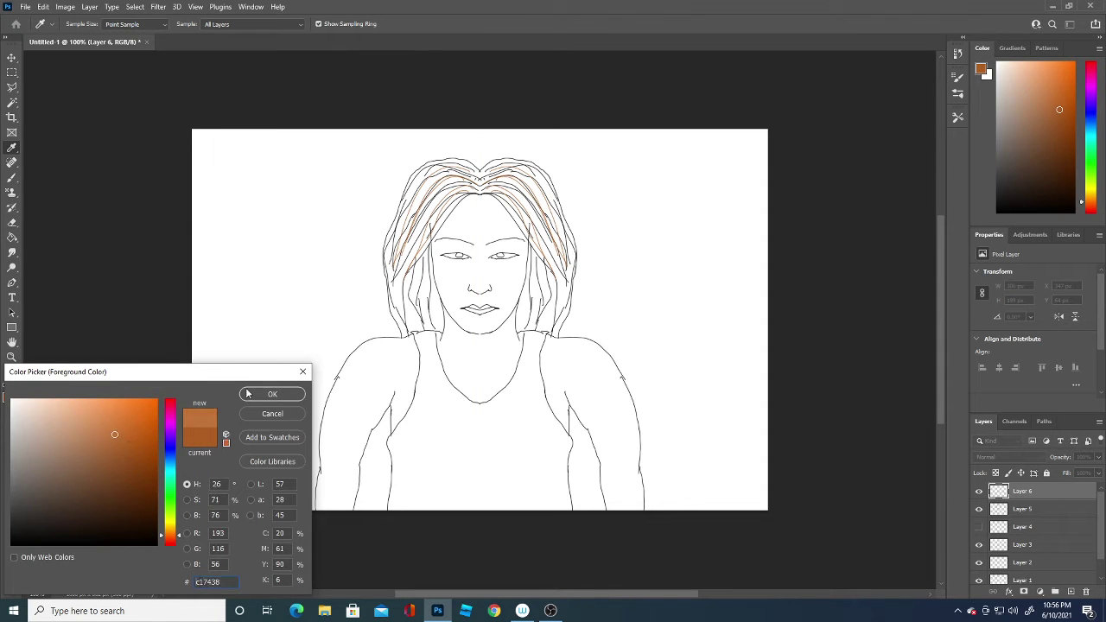
click(247, 394)
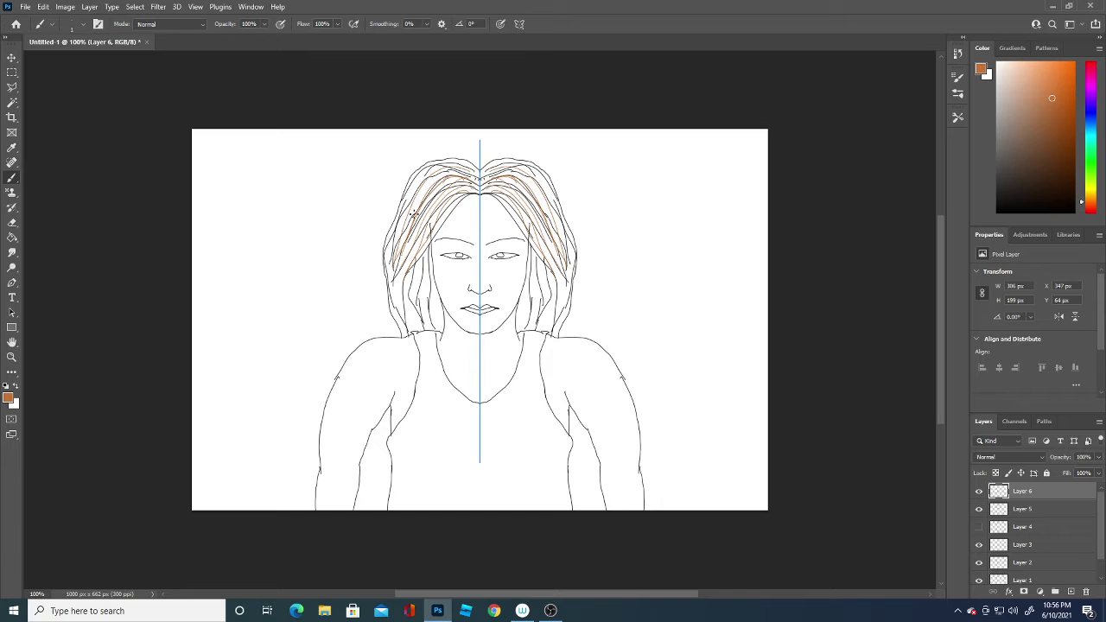
drag(413, 213, 403, 243)
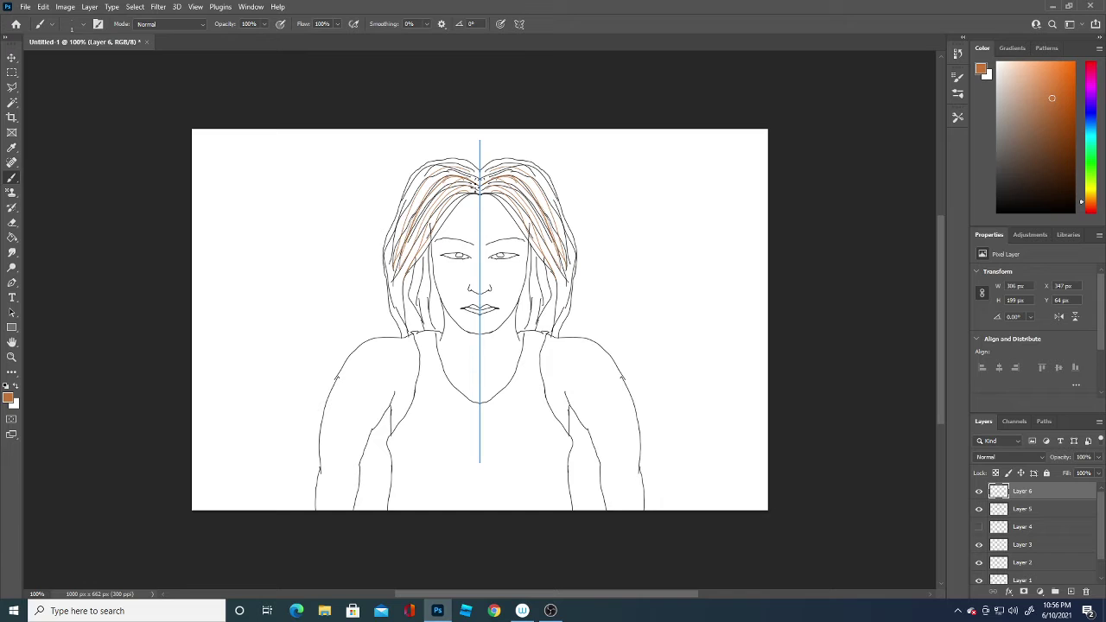
Adjust the brush size, undo the last strokes, and redraw mirrored orange strands over the crown
click(84, 24)
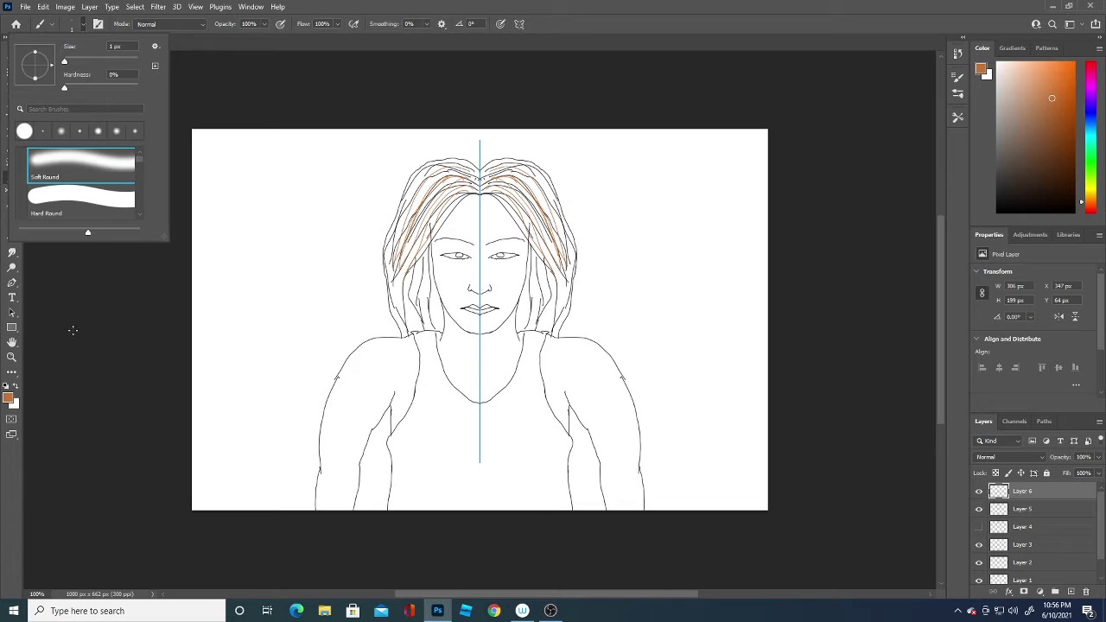
drag(64, 62, 64, 63)
click(408, 261)
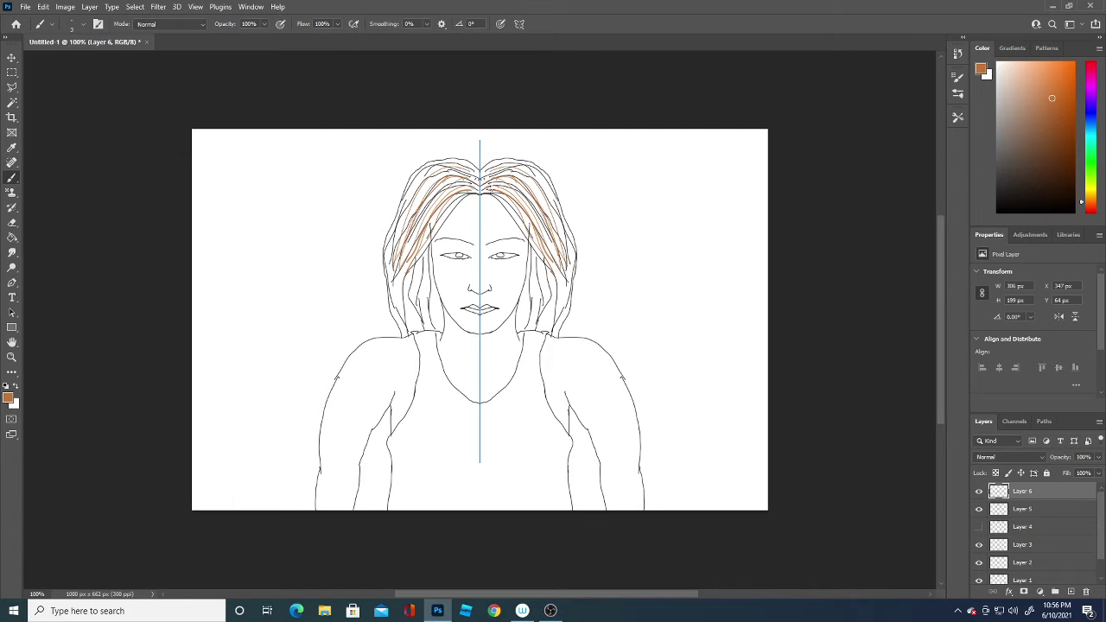
right_click(586, 278)
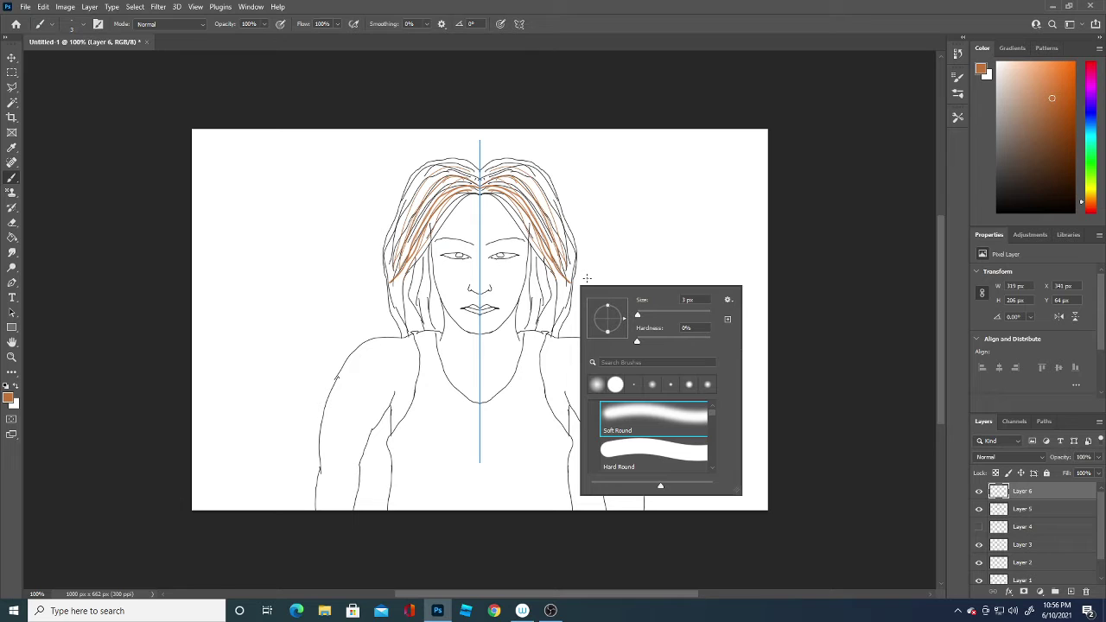
click(463, 156)
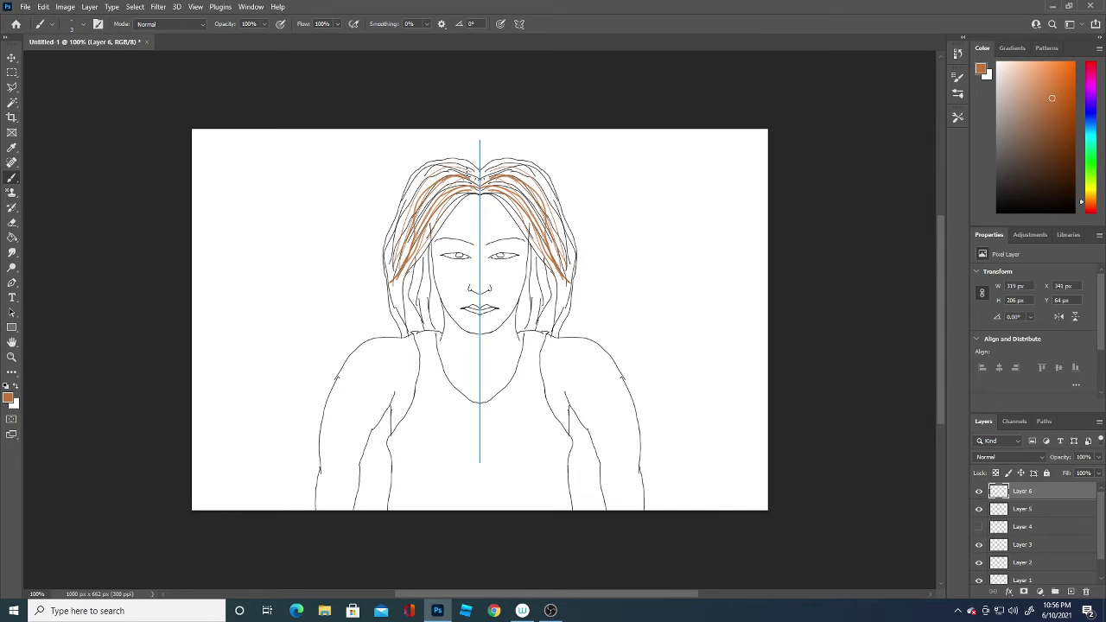
key(ctrl+z)
mouse_move(394, 254)
mouse_down()
mouse_move(475, 172)
mouse_move(572, 266)
mouse_up()
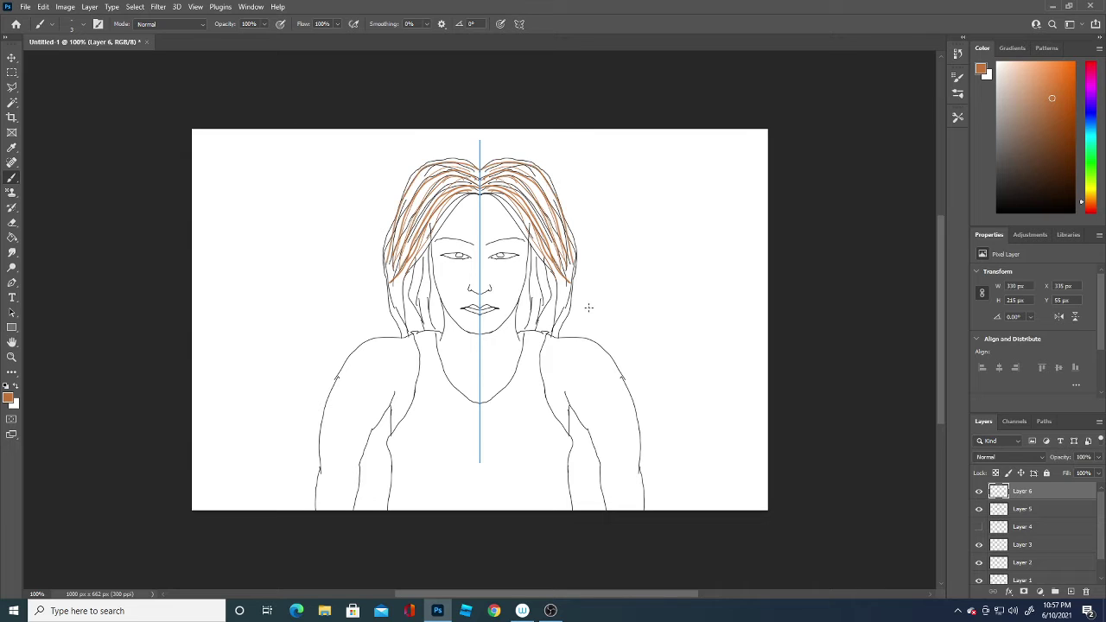
Raise the brush size to 7 px in the preset picker
click(84, 25)
drag(64, 61, 70, 63)
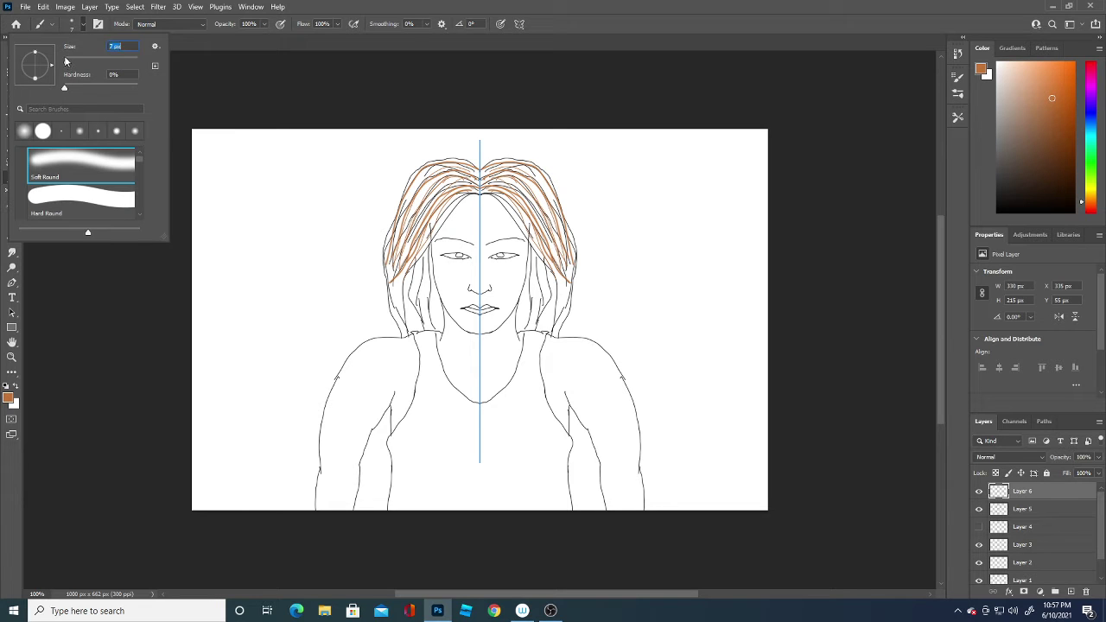
mouse_move(405, 259)
mouse_down()
mouse_move(446, 183)
mouse_move(397, 232)
mouse_up()
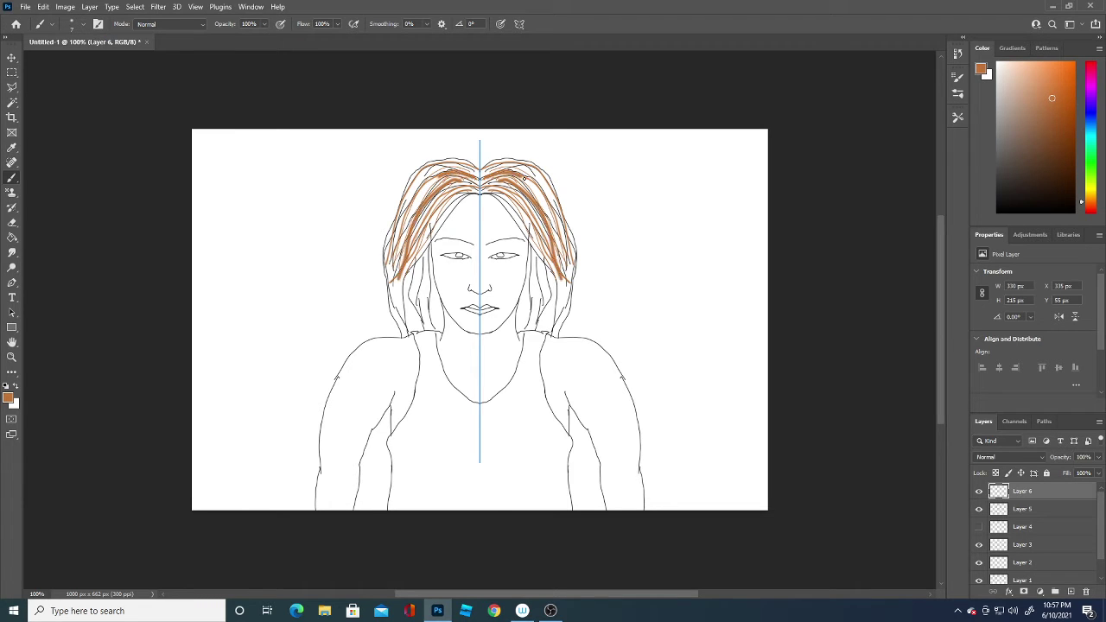
click(10, 398)
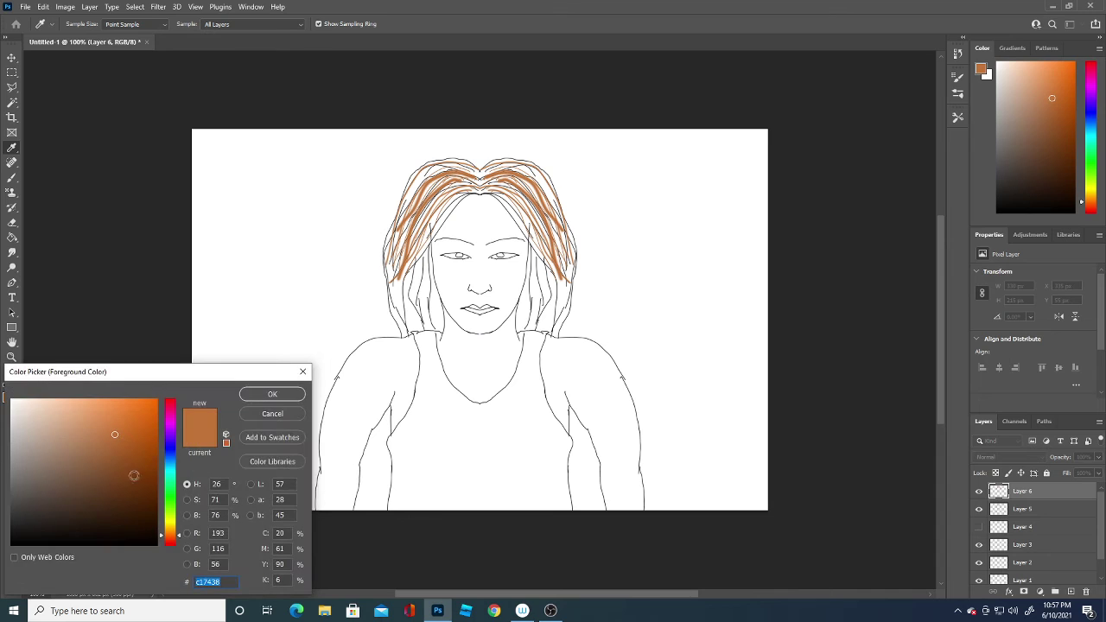
Pick a green foreground colour and paint mirrored strands over the orange hair
click(128, 462)
click(171, 510)
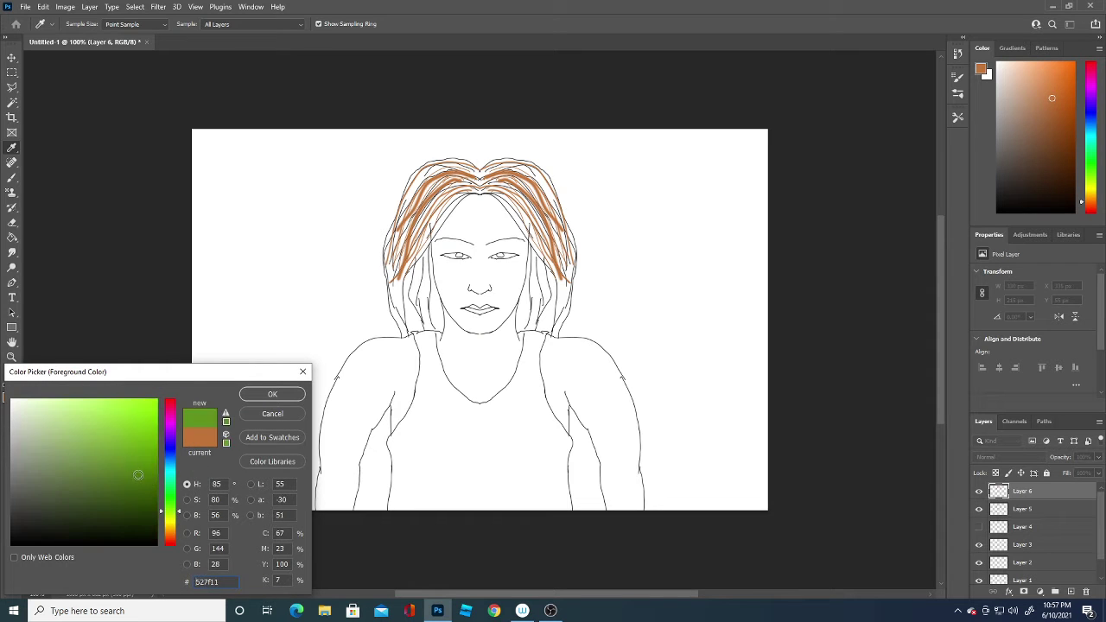
click(272, 394)
drag(465, 179, 406, 268)
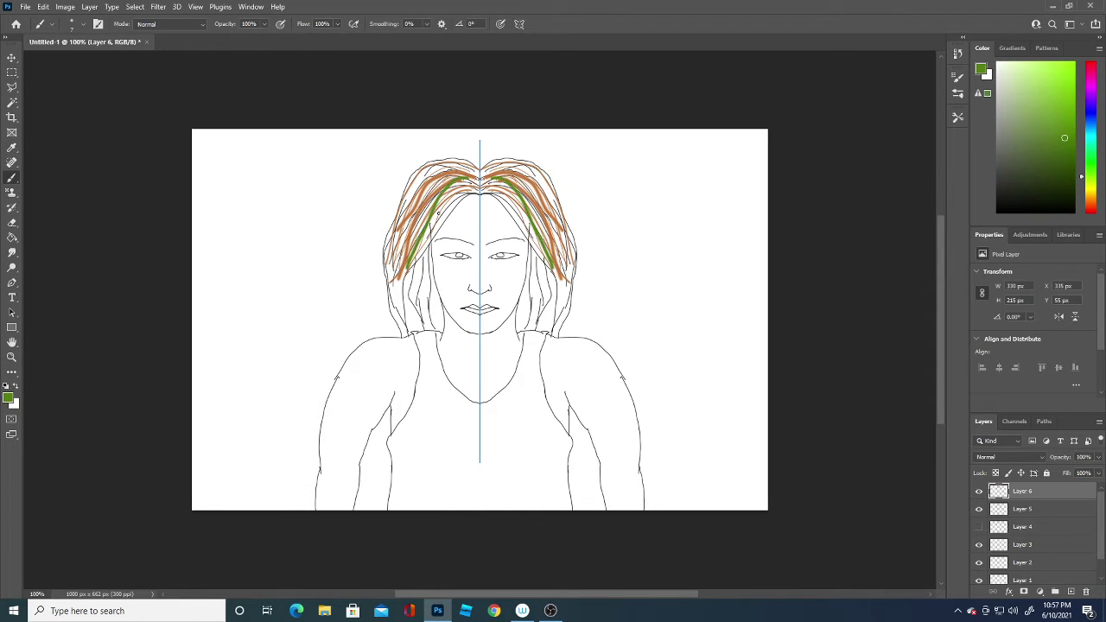
mouse_move(453, 177)
mouse_down()
mouse_move(402, 255)
mouse_move(417, 191)
mouse_move(394, 246)
mouse_move(531, 180)
mouse_up()
Paint darker-green strands from the parting down both hair sides
click(9, 398)
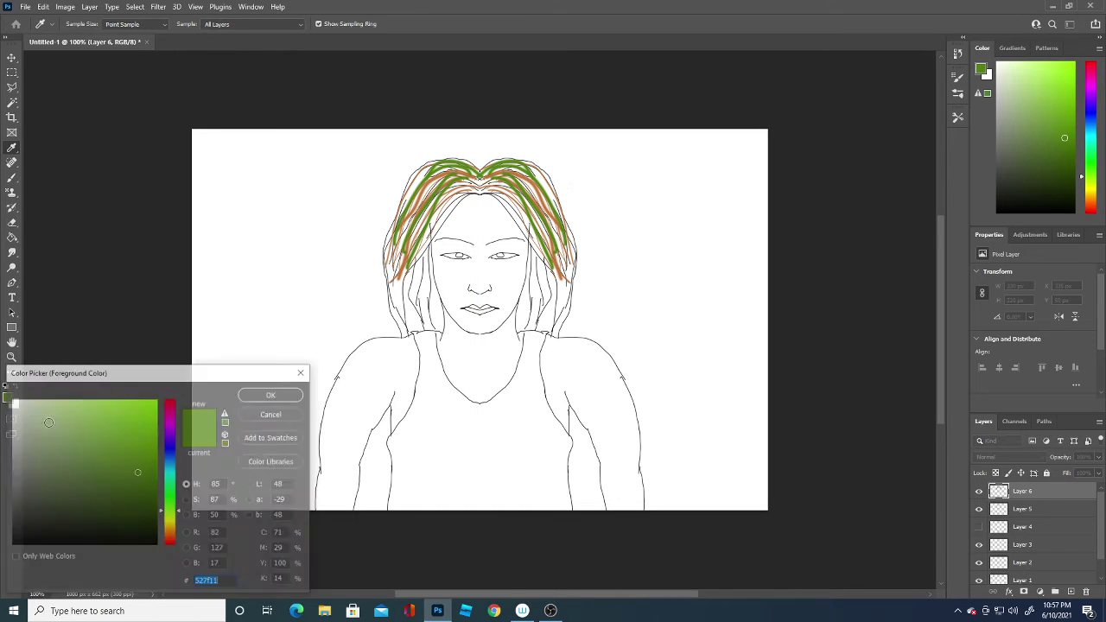
click(122, 497)
click(269, 394)
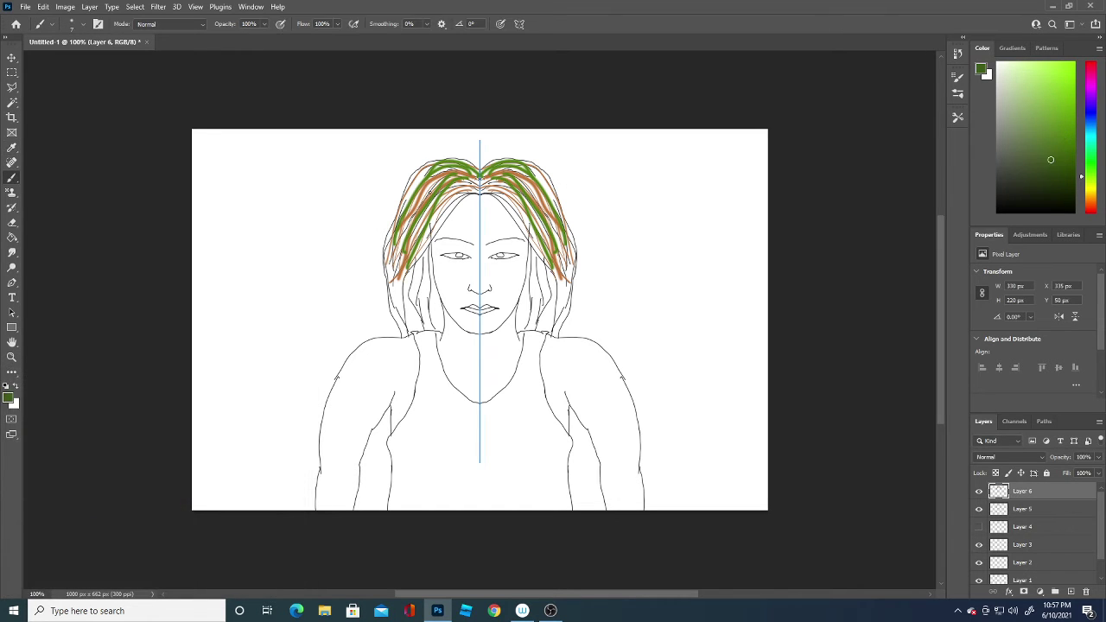
mouse_move(432, 204)
mouse_down()
mouse_move(400, 276)
mouse_move(398, 262)
mouse_move(467, 173)
mouse_move(393, 266)
mouse_up()
drag(469, 187, 413, 268)
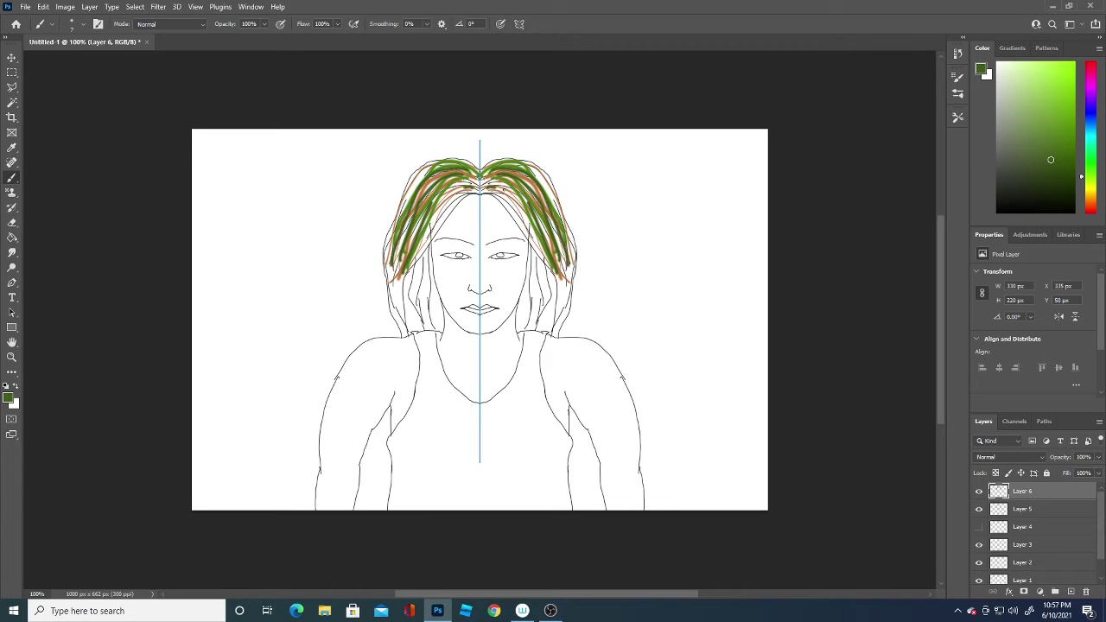
drag(472, 192, 423, 247)
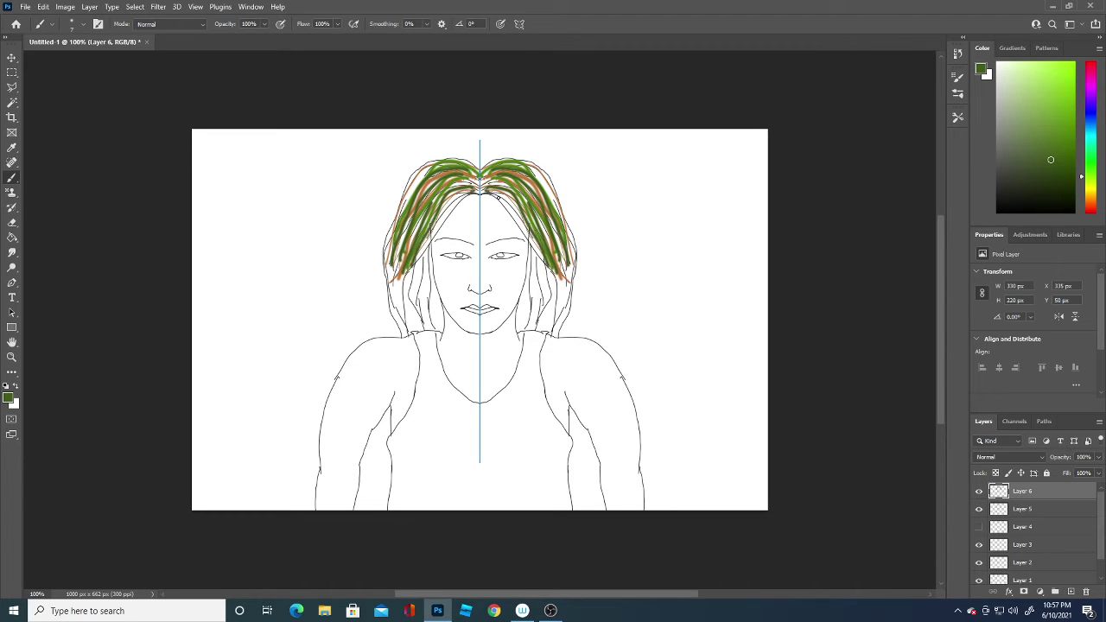
Paint bright-green strands up toward the parting on both sides
click(11, 398)
click(142, 441)
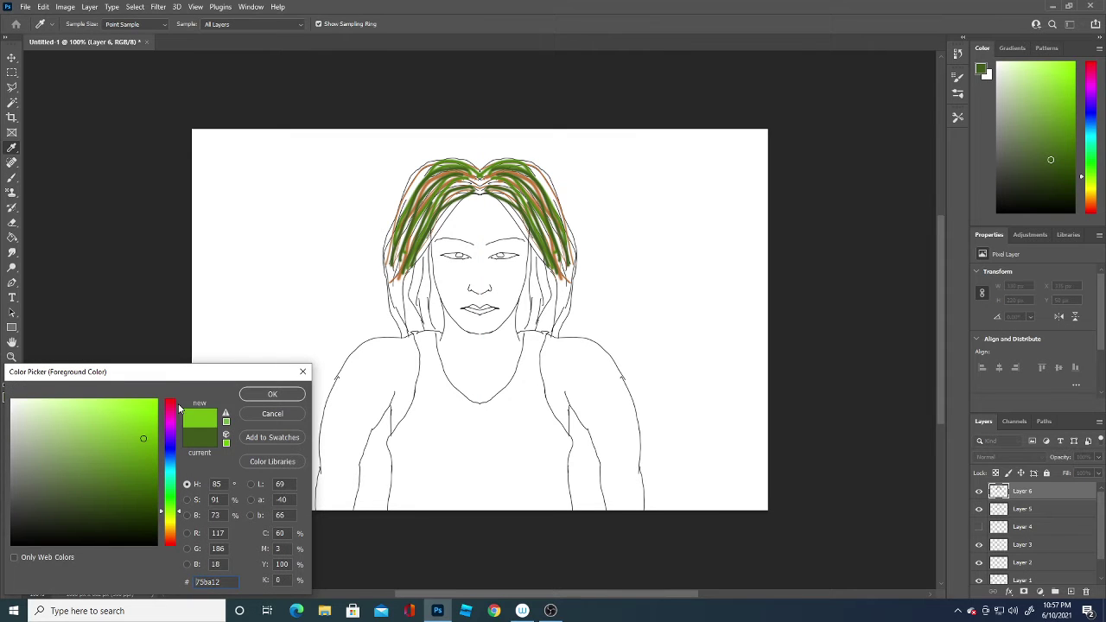
click(270, 395)
drag(420, 290, 449, 183)
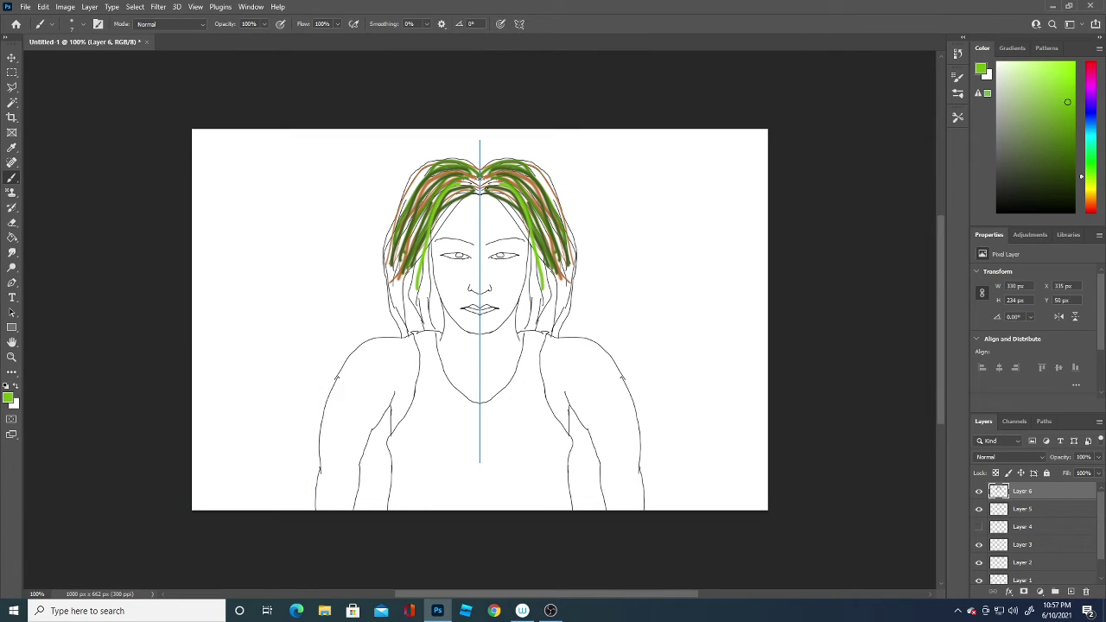
drag(516, 192, 547, 233)
mouse_move(480, 180)
mouse_down()
mouse_move(495, 183)
mouse_move(489, 169)
mouse_up()
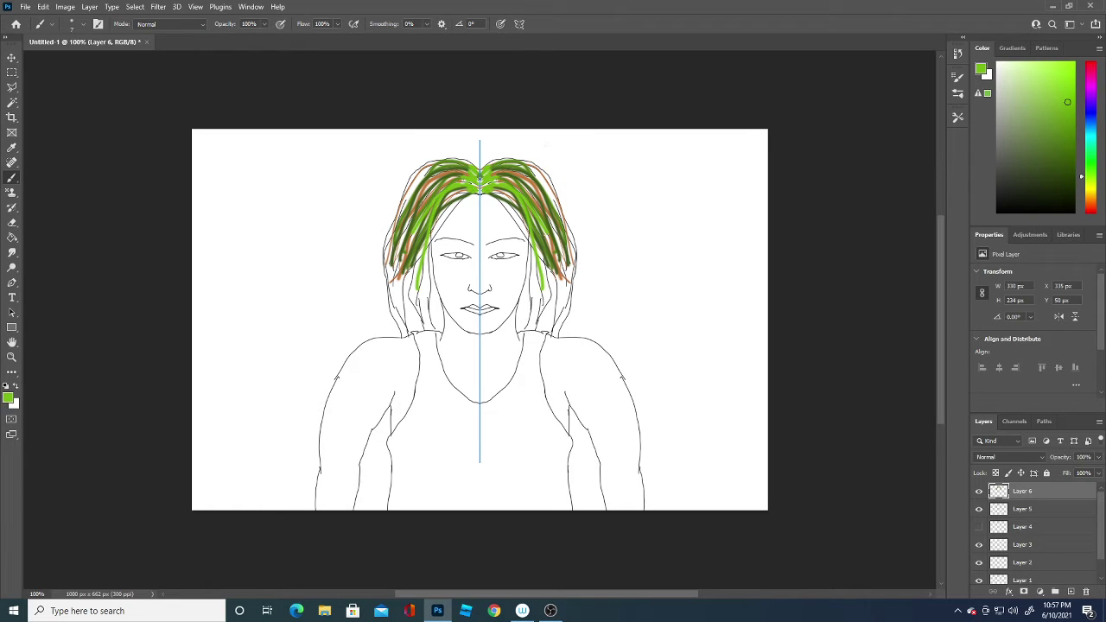
Fill green strands lower down beside the face and at the hair ends
mouse_move(533, 223)
mouse_down()
mouse_move(551, 284)
mouse_move(539, 302)
mouse_up()
drag(532, 248, 534, 330)
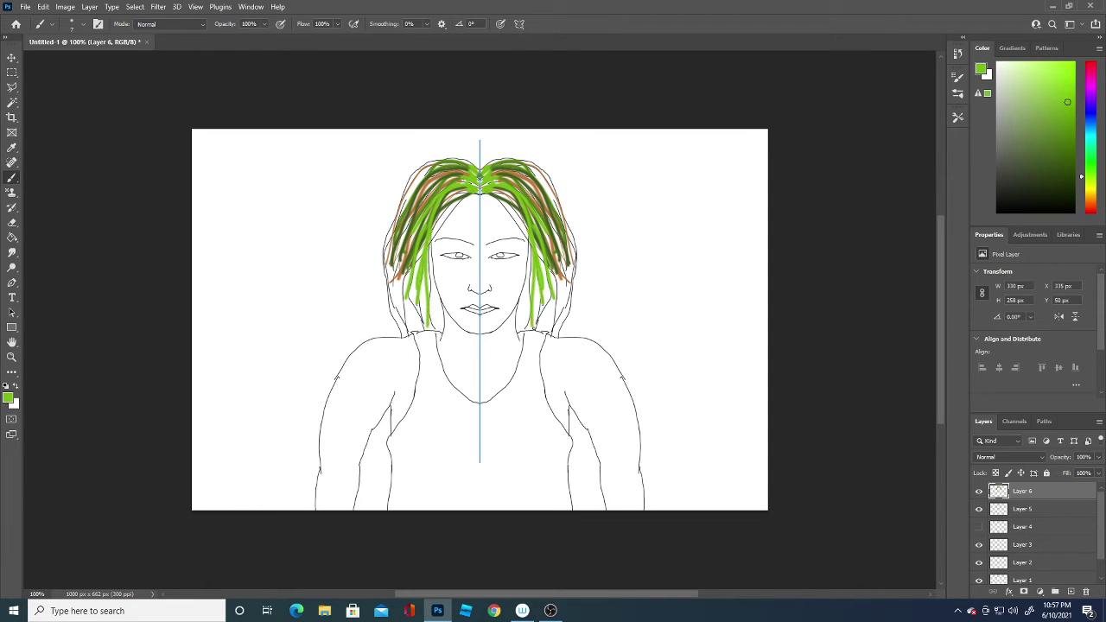
mouse_move(416, 263)
mouse_down()
mouse_move(415, 318)
mouse_move(403, 325)
mouse_up()
mouse_move(399, 259)
mouse_down()
mouse_move(397, 320)
mouse_move(396, 299)
mouse_up()
drag(543, 256, 545, 330)
drag(552, 291, 553, 323)
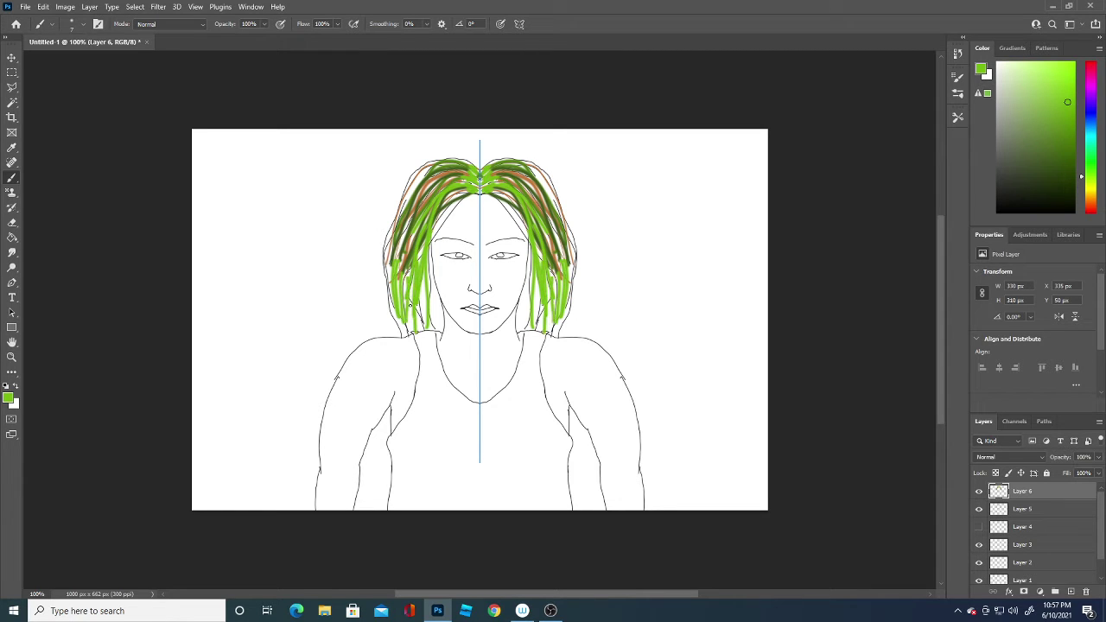
Switch to a darker green and paint more strands over the hair
click(9, 398)
click(137, 489)
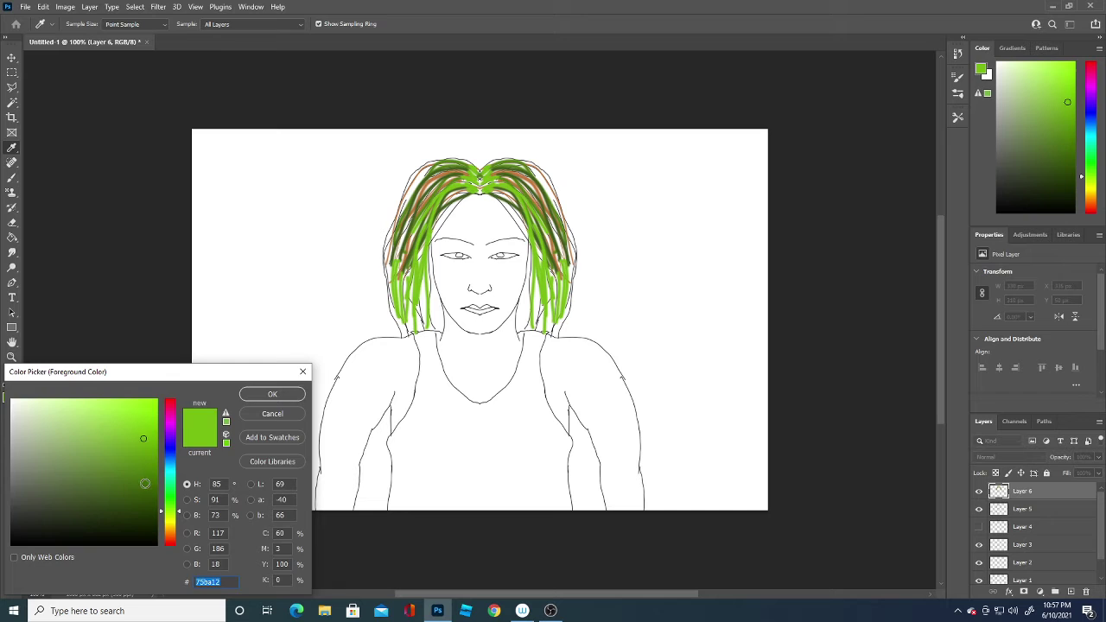
click(271, 390)
drag(404, 289, 405, 325)
drag(408, 256, 409, 288)
drag(421, 205, 422, 323)
drag(424, 218, 424, 249)
Shade the outer hair edges with an even darker green, ends to crown
click(9, 398)
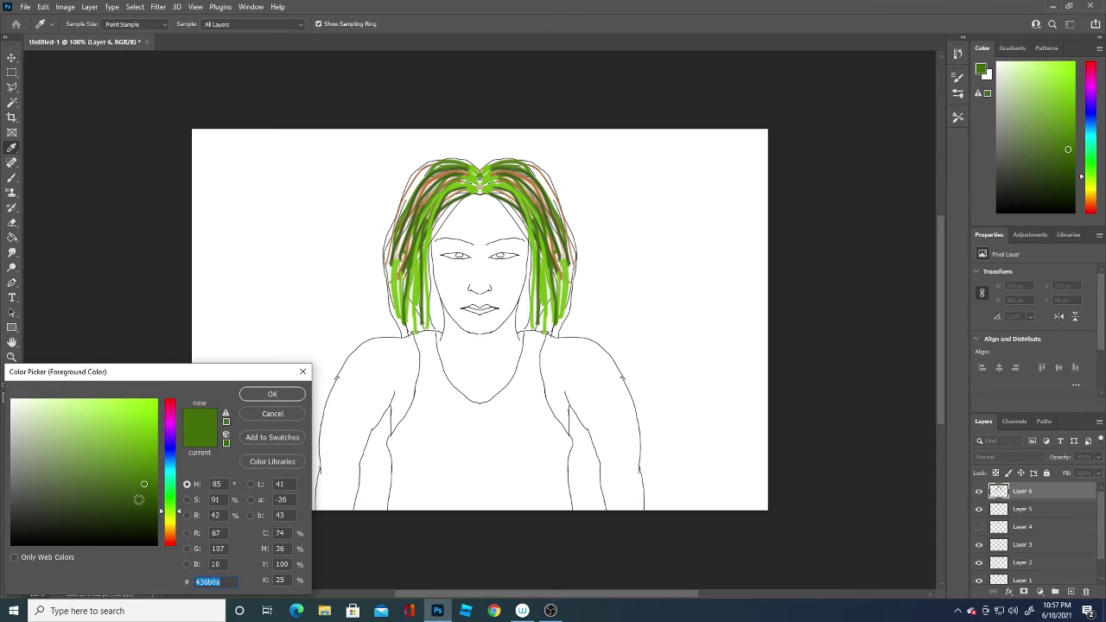
click(145, 509)
click(271, 394)
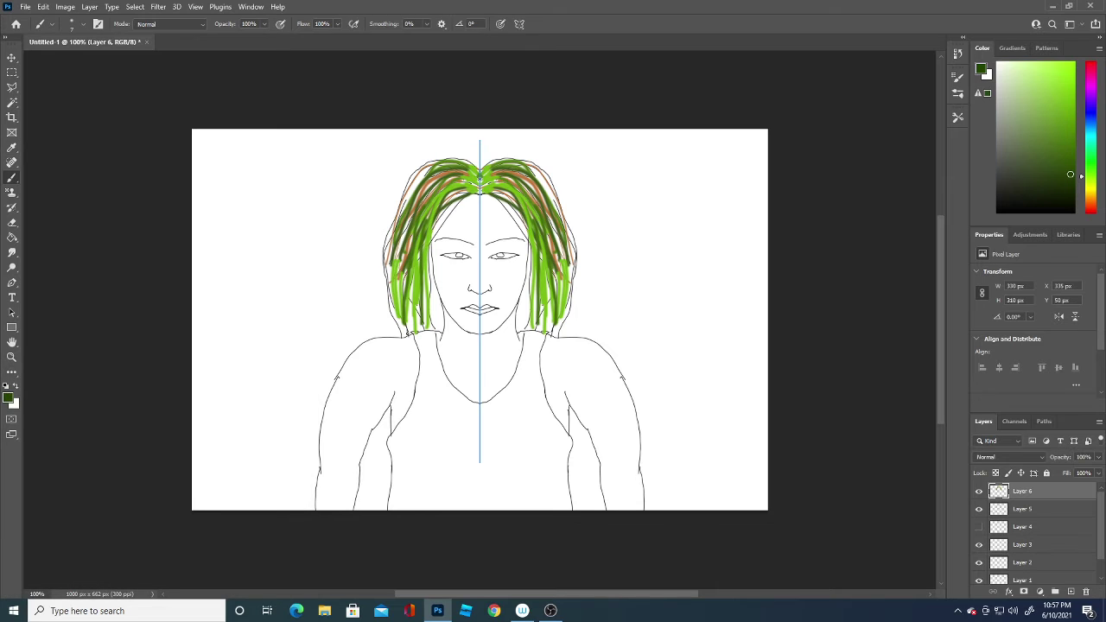
mouse_move(404, 335)
mouse_down()
mouse_move(391, 271)
mouse_move(406, 189)
mouse_move(438, 171)
mouse_up()
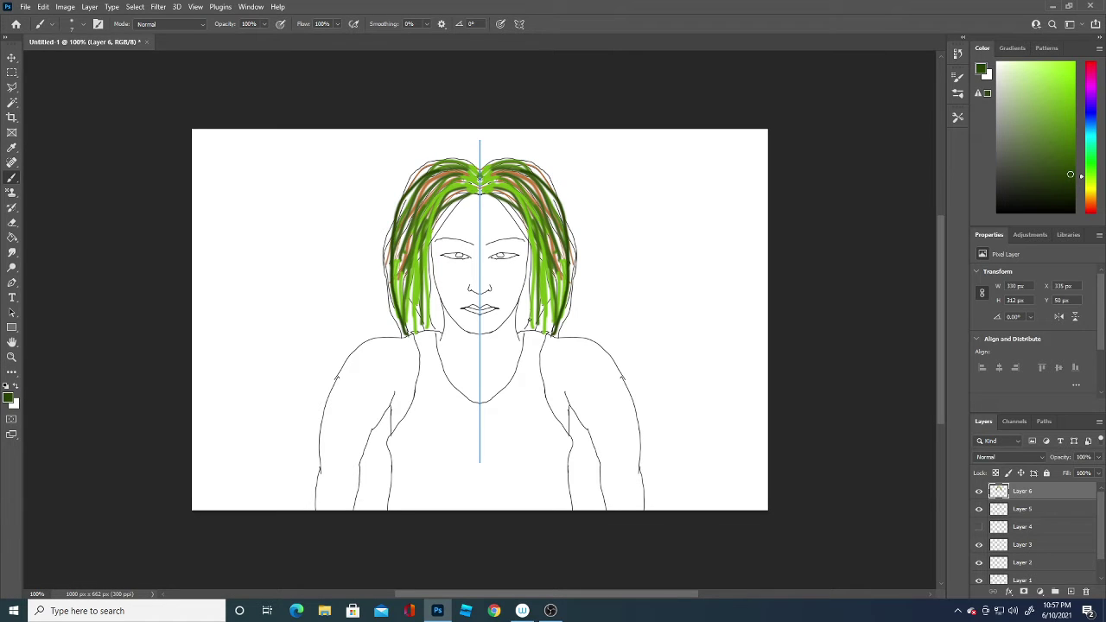
drag(433, 331, 426, 231)
drag(542, 332, 547, 197)
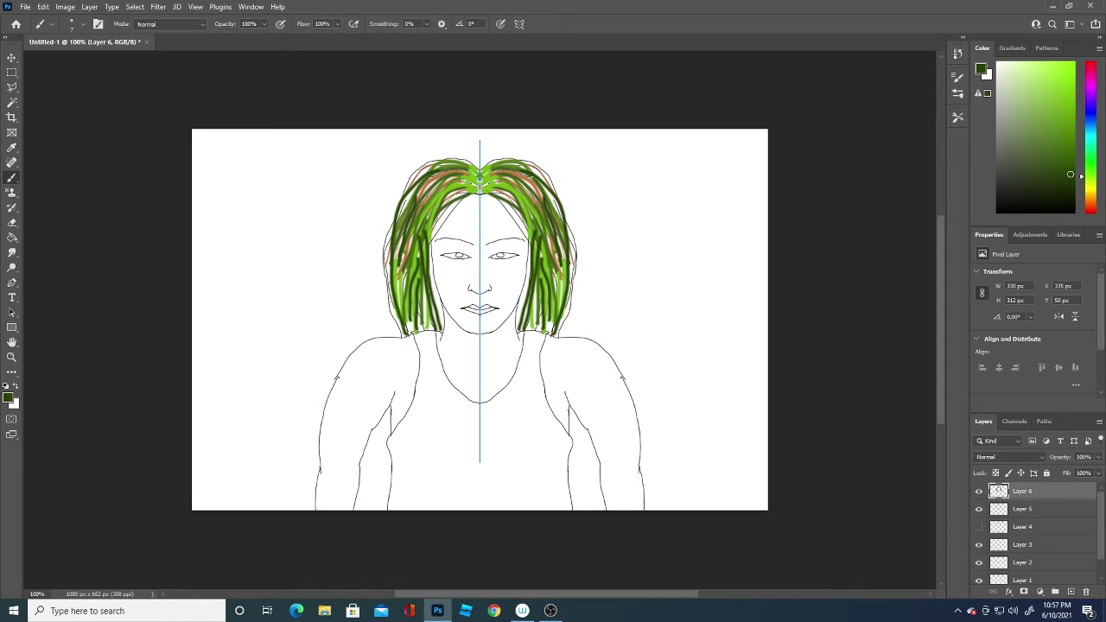
Cover the remaining orange strokes with brighter-green strands on both sides
click(8, 397)
click(138, 456)
click(269, 396)
drag(551, 320, 532, 183)
drag(557, 292, 541, 195)
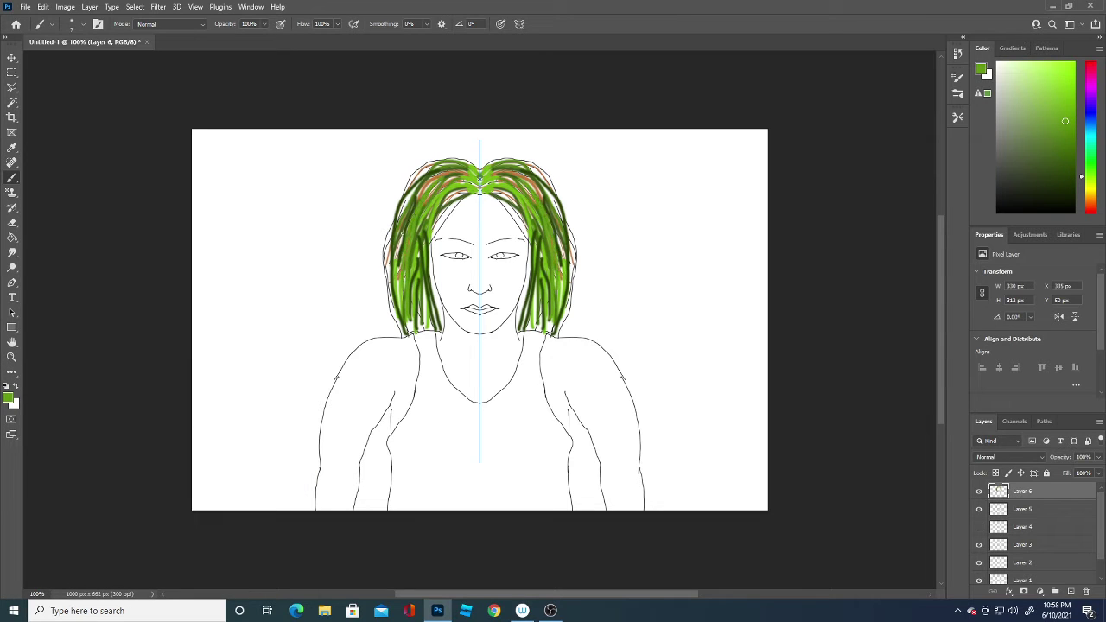
mouse_move(557, 254)
mouse_down()
mouse_move(536, 185)
mouse_move(506, 167)
mouse_move(543, 261)
mouse_up()
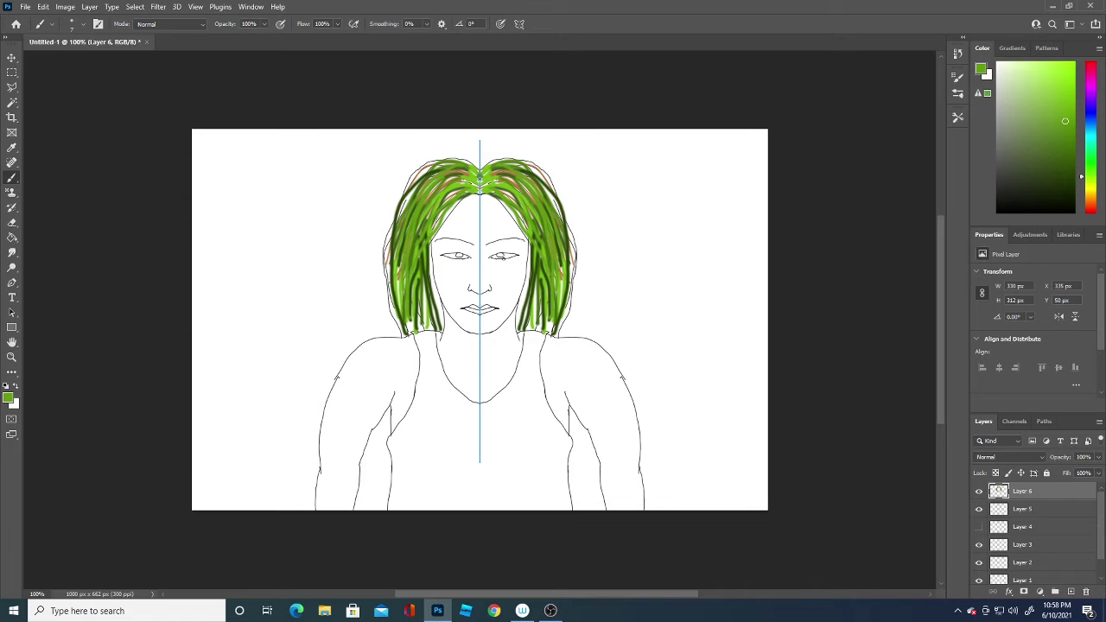
mouse_move(427, 299)
mouse_down()
mouse_move(428, 337)
mouse_move(405, 340)
mouse_move(424, 331)
mouse_up()
Paint light-green strands up both hair sides toward the crown
click(9, 398)
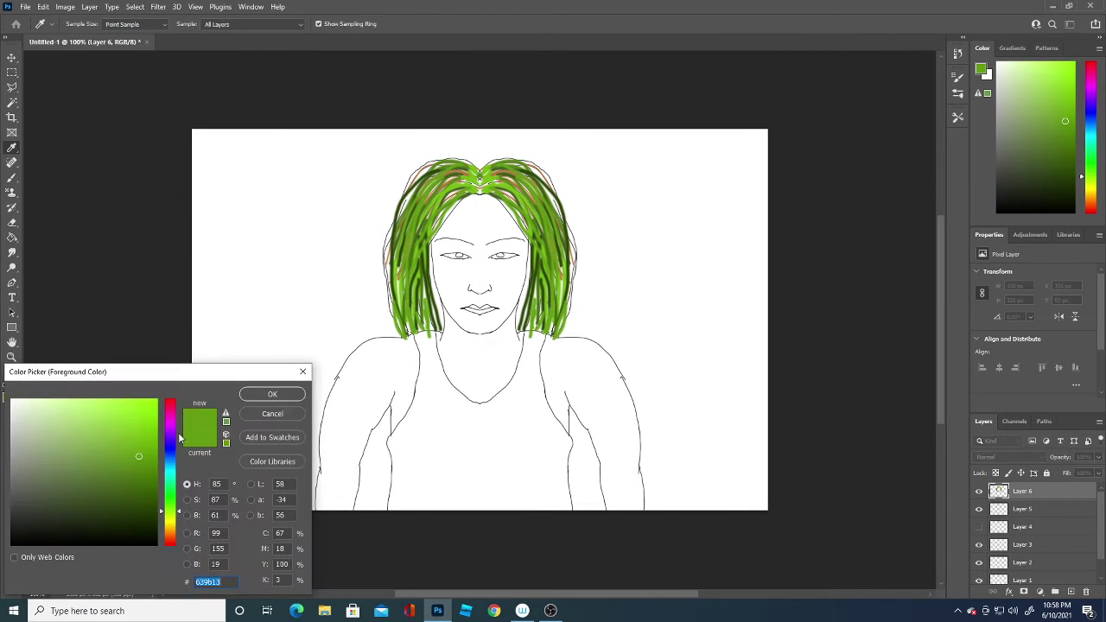
click(272, 394)
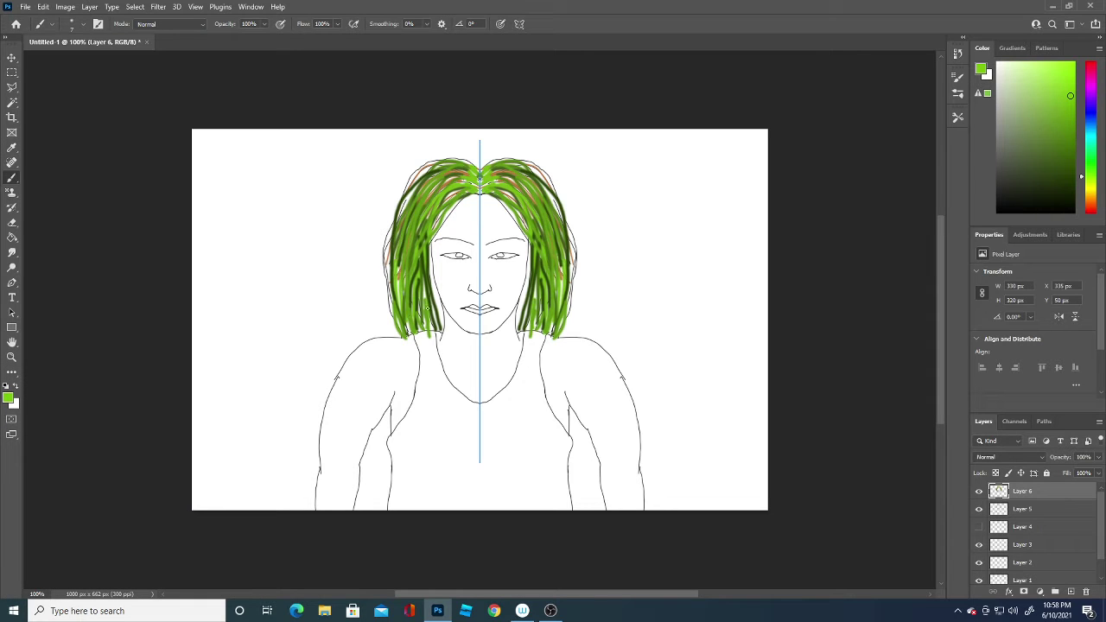
drag(427, 307, 424, 273)
drag(394, 308, 404, 197)
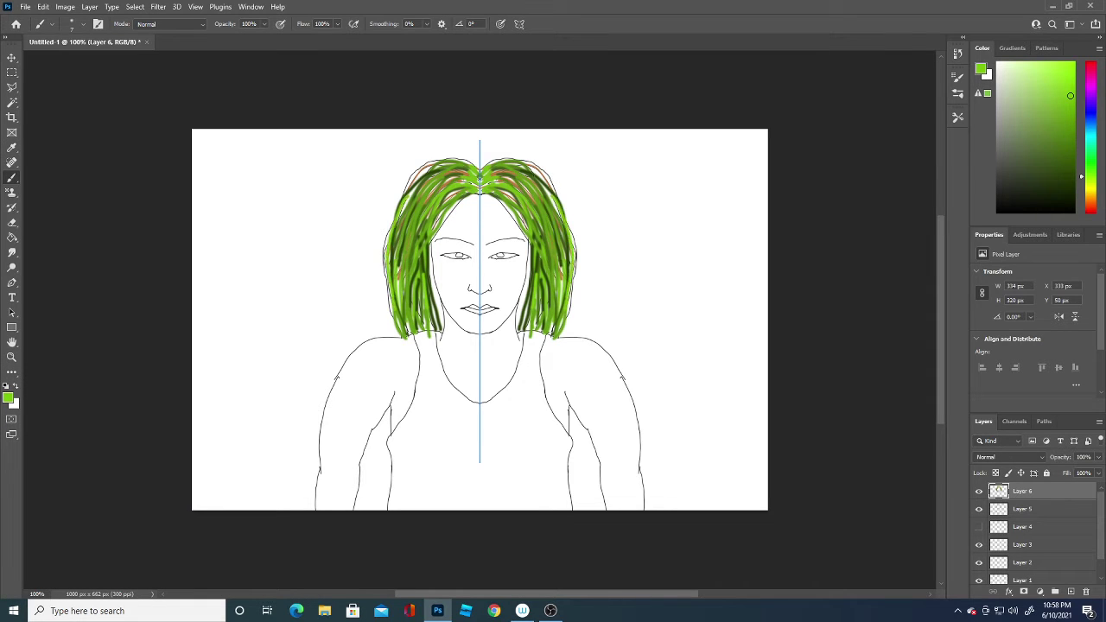
drag(440, 333, 426, 233)
mouse_move(531, 333)
mouse_down()
mouse_move(529, 308)
mouse_move(561, 251)
mouse_move(563, 286)
mouse_up()
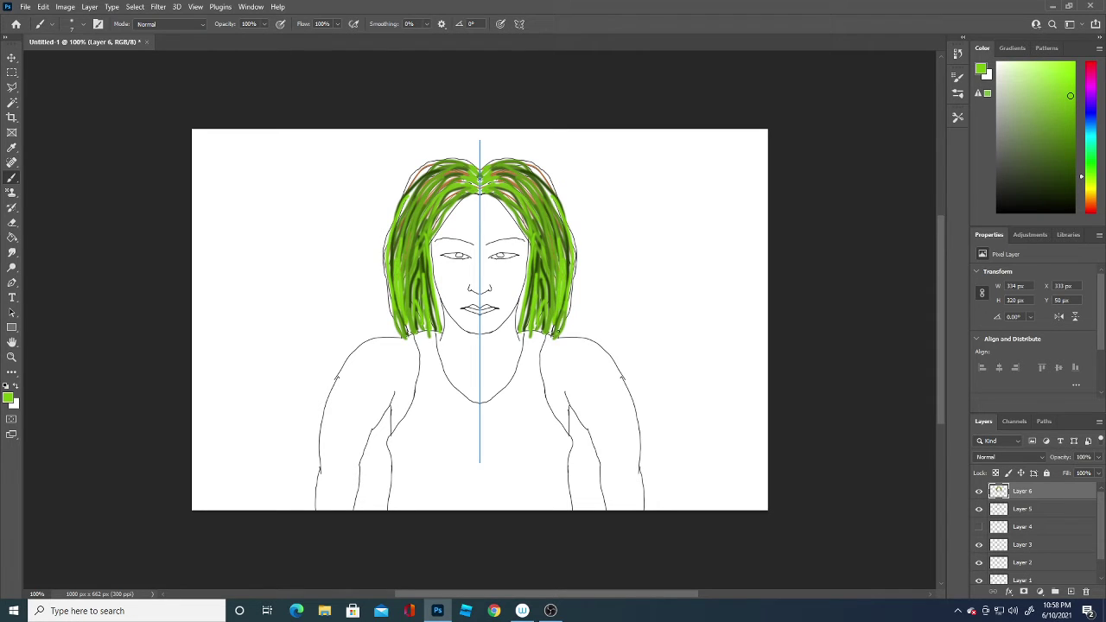
drag(564, 334, 554, 194)
drag(440, 332, 438, 242)
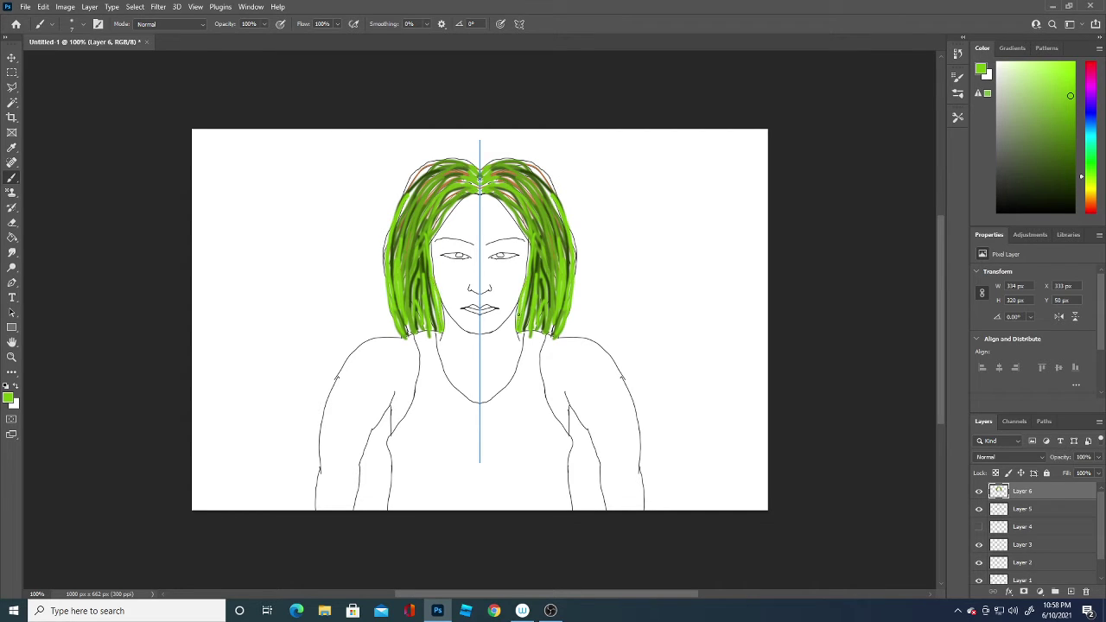
Switch to a darker green and darken the hair ends, outer edges and crown
click(9, 398)
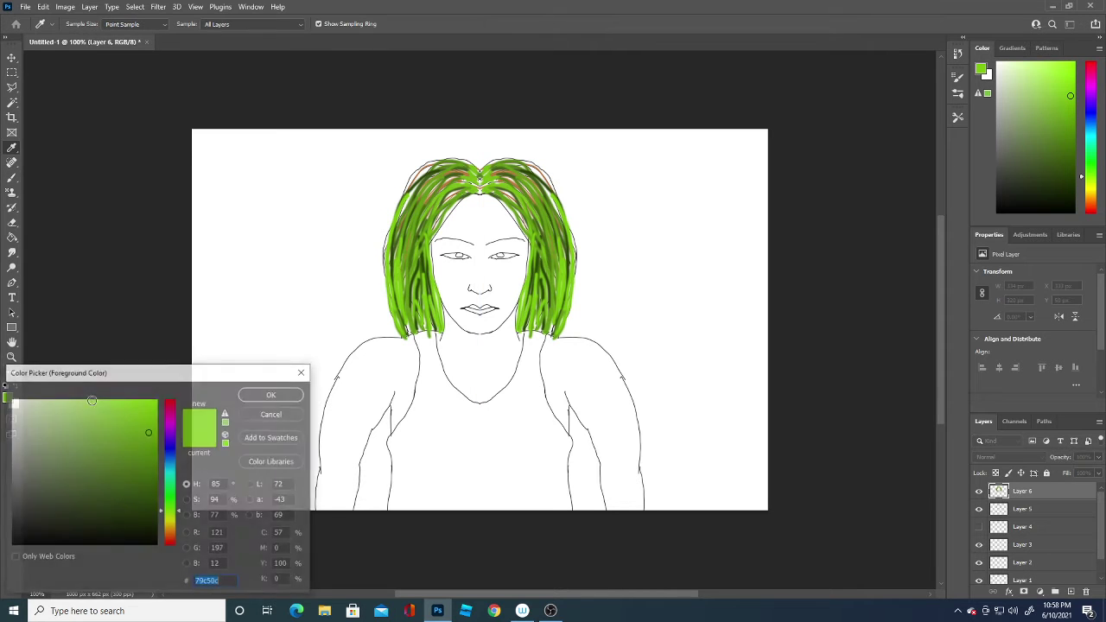
click(150, 474)
click(272, 394)
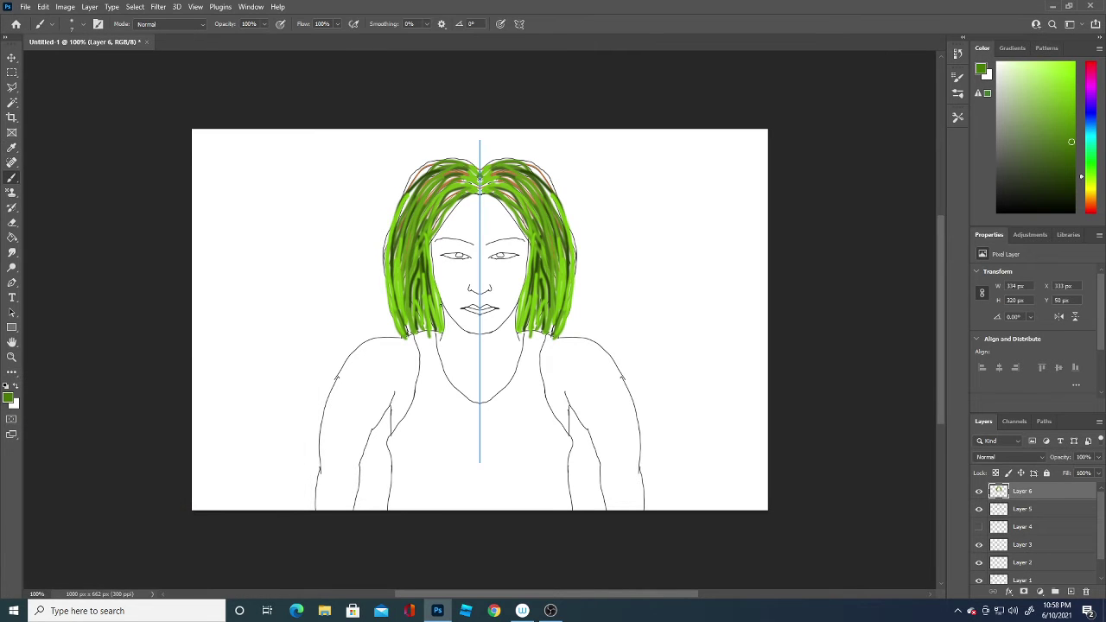
drag(440, 318, 433, 270)
mouse_move(414, 334)
mouse_down()
mouse_move(428, 306)
mouse_move(412, 328)
mouse_move(410, 308)
mouse_up()
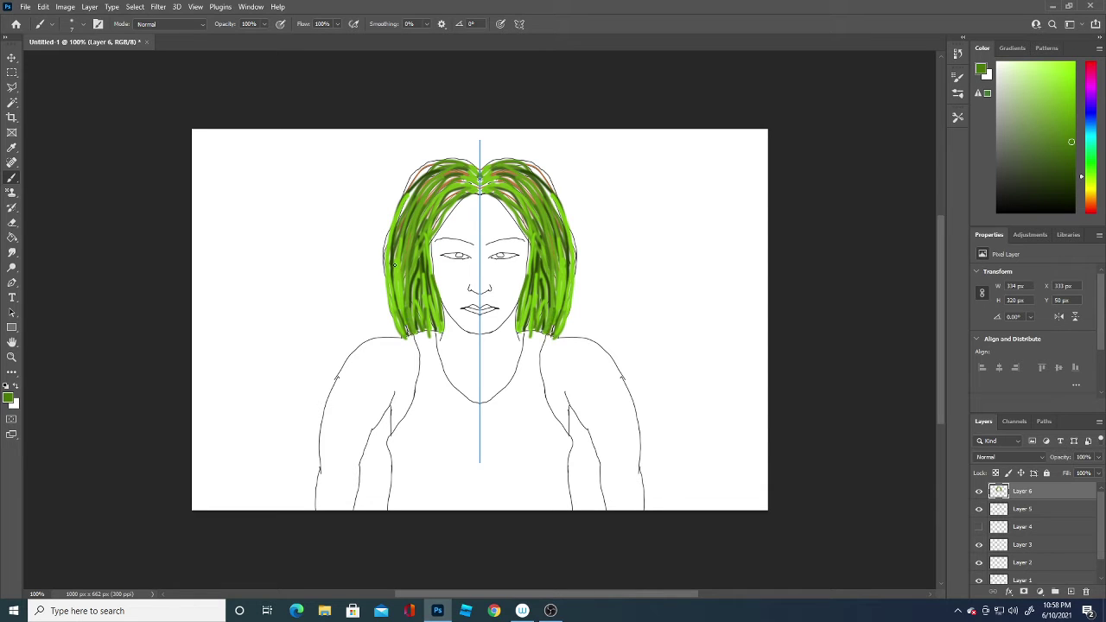
drag(394, 264, 396, 243)
mouse_move(388, 283)
mouse_down()
mouse_move(411, 198)
mouse_move(432, 171)
mouse_up()
mouse_move(430, 244)
mouse_down()
mouse_move(466, 190)
mouse_move(523, 204)
mouse_move(510, 197)
mouse_move(529, 235)
mouse_up()
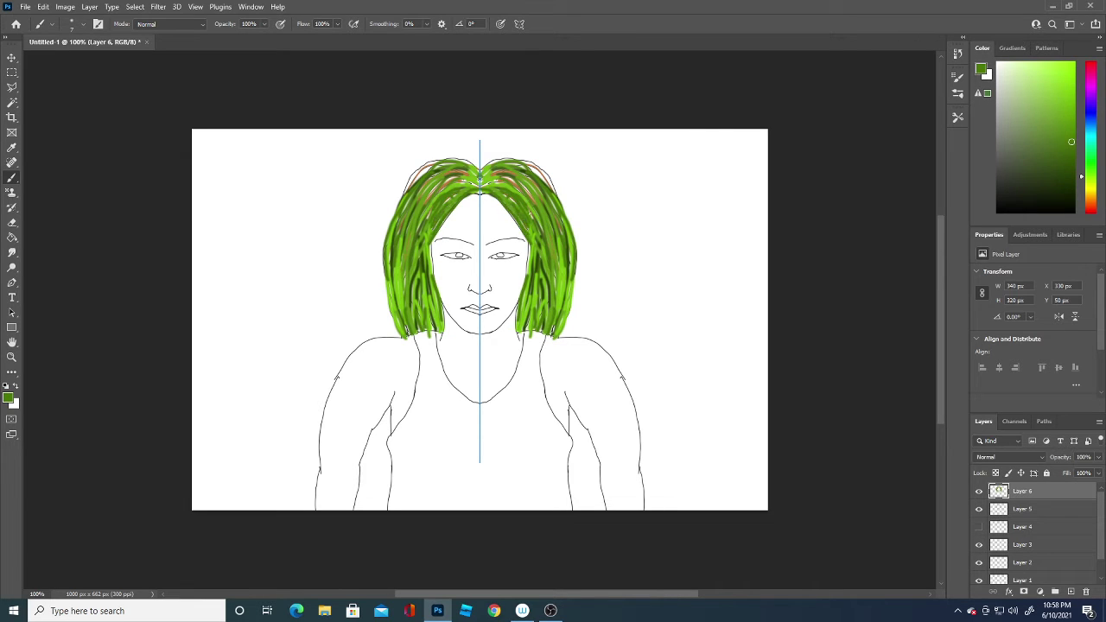
mouse_move(520, 195)
mouse_down()
mouse_move(528, 175)
mouse_move(553, 190)
mouse_move(514, 159)
mouse_move(485, 166)
mouse_move(480, 179)
mouse_move(537, 166)
mouse_move(577, 235)
mouse_up()
Paint more mirrored dark-green strands down both sides of the hair, extending the tips lower
mouse_move(562, 198)
mouse_down()
mouse_move(575, 256)
mouse_move(537, 268)
mouse_up()
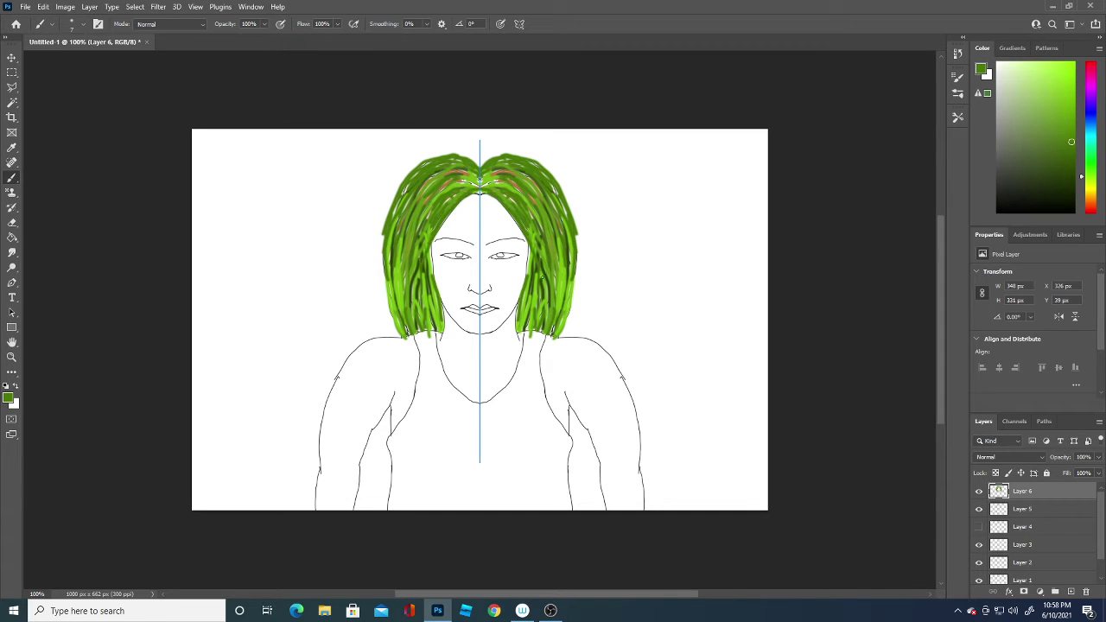
drag(522, 223, 528, 275)
mouse_move(430, 257)
mouse_down()
mouse_move(434, 337)
mouse_move(417, 336)
mouse_up()
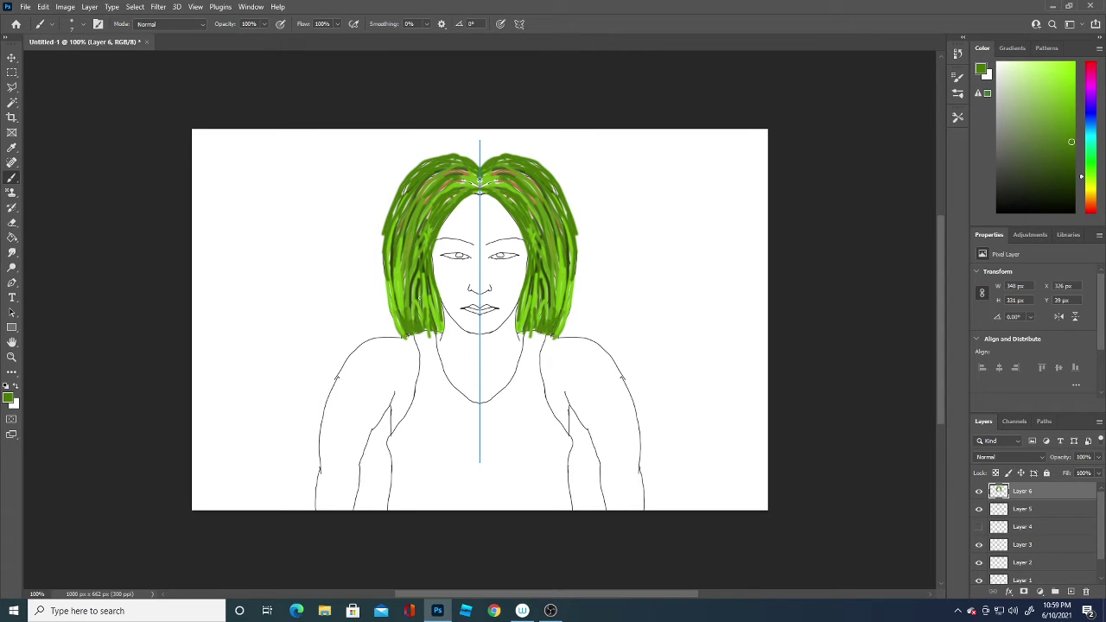
drag(404, 272, 408, 294)
drag(386, 247, 393, 318)
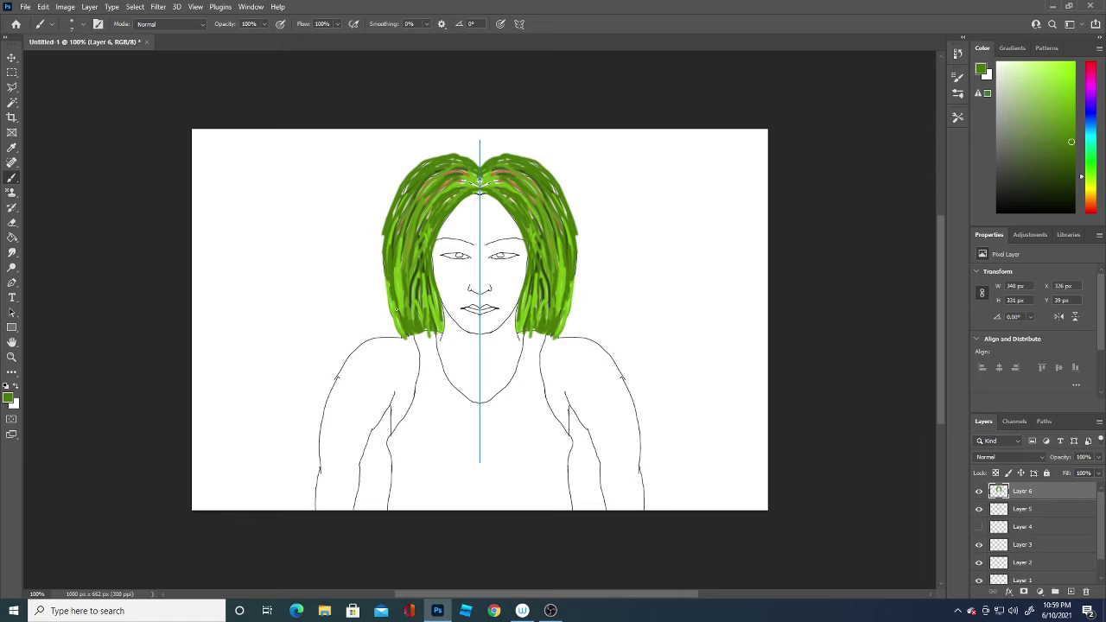
mouse_move(419, 231)
mouse_down()
mouse_move(459, 189)
mouse_move(489, 185)
mouse_move(479, 191)
mouse_move(493, 157)
mouse_up()
drag(410, 185, 398, 219)
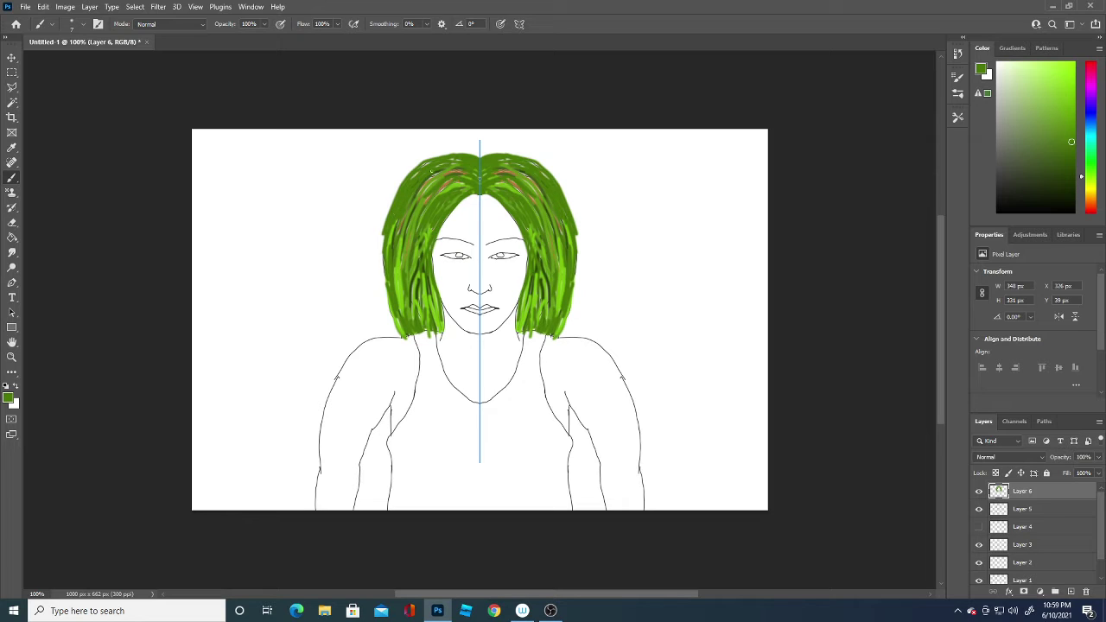
mouse_move(444, 171)
mouse_down()
mouse_move(414, 199)
mouse_move(435, 191)
mouse_up()
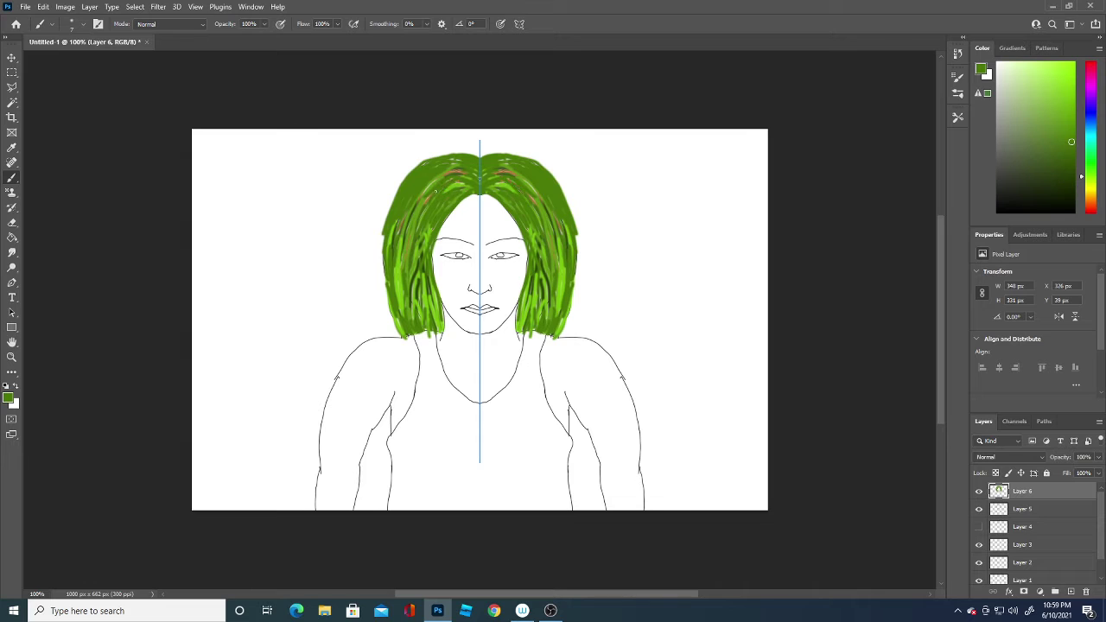
mouse_move(393, 247)
mouse_down()
mouse_move(403, 219)
mouse_move(425, 245)
mouse_up()
mouse_move(543, 277)
mouse_down()
mouse_move(539, 321)
mouse_move(519, 340)
mouse_move(532, 311)
mouse_move(523, 307)
mouse_move(547, 325)
mouse_up()
drag(552, 303, 562, 340)
drag(558, 250, 559, 273)
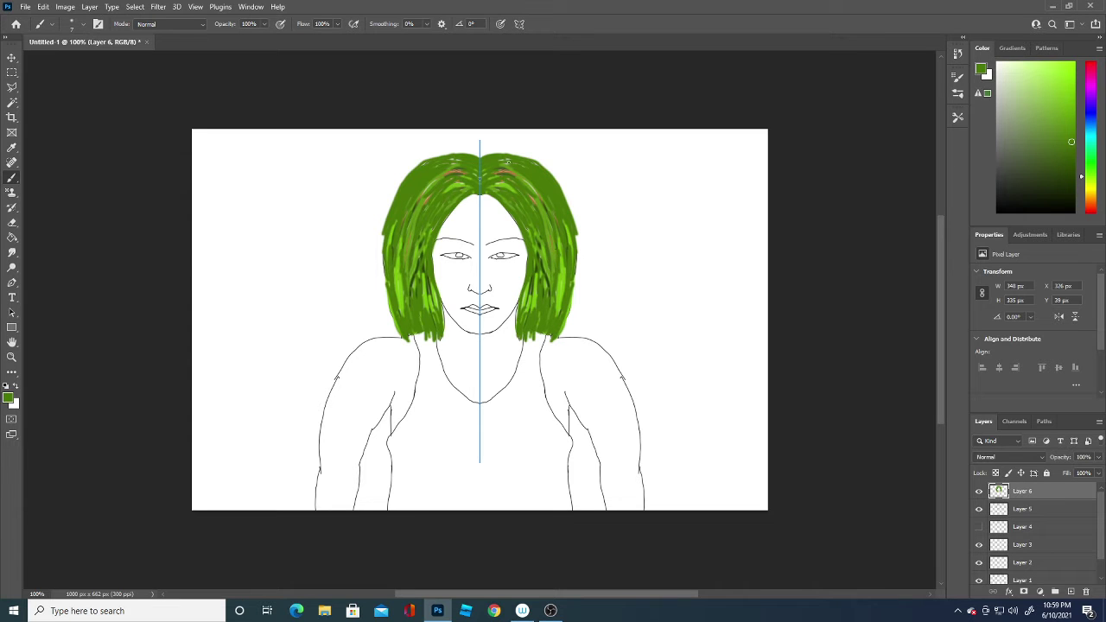
Set the foreground colour to a bright lime green
click(8, 398)
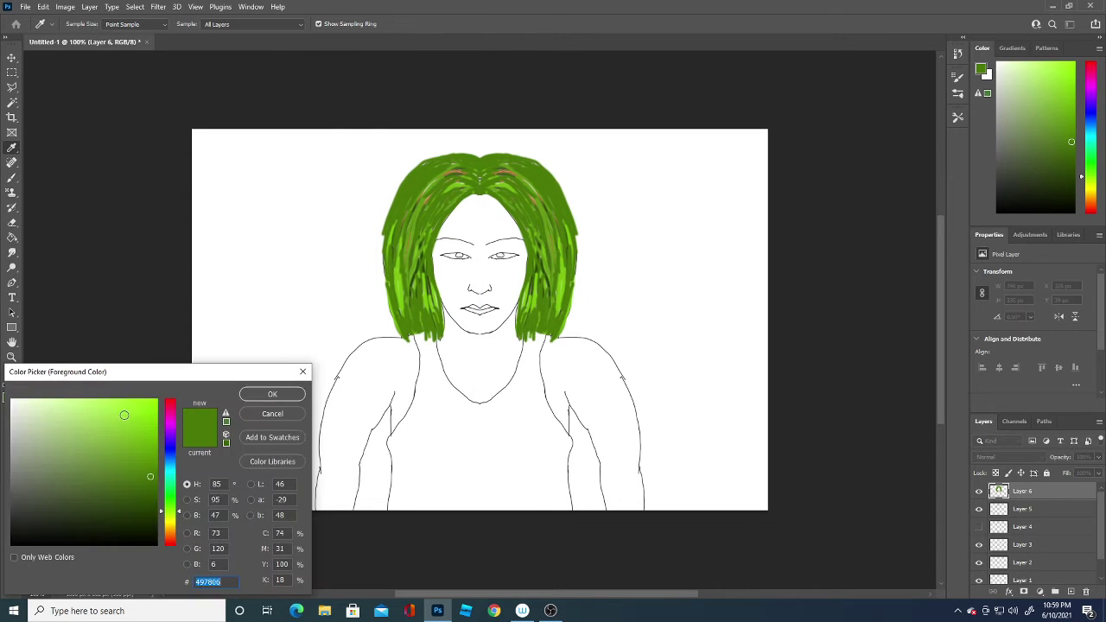
click(133, 422)
click(268, 396)
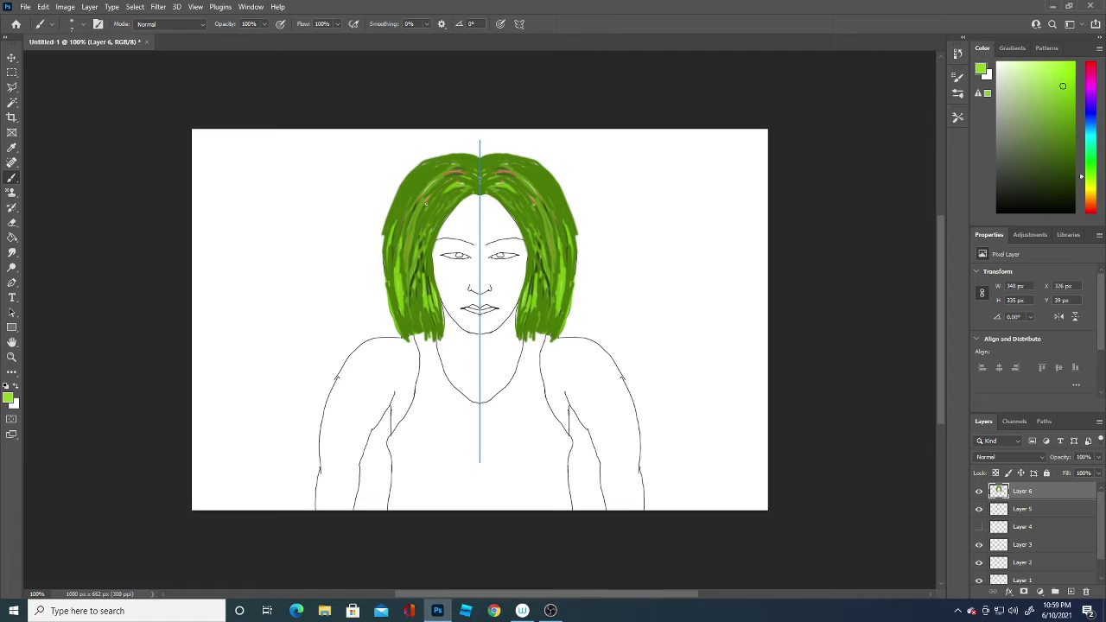
Brush mirrored lime-green highlight strands through the hair edges and lower ends
mouse_move(426, 202)
mouse_down()
mouse_move(467, 181)
mouse_move(454, 159)
mouse_up()
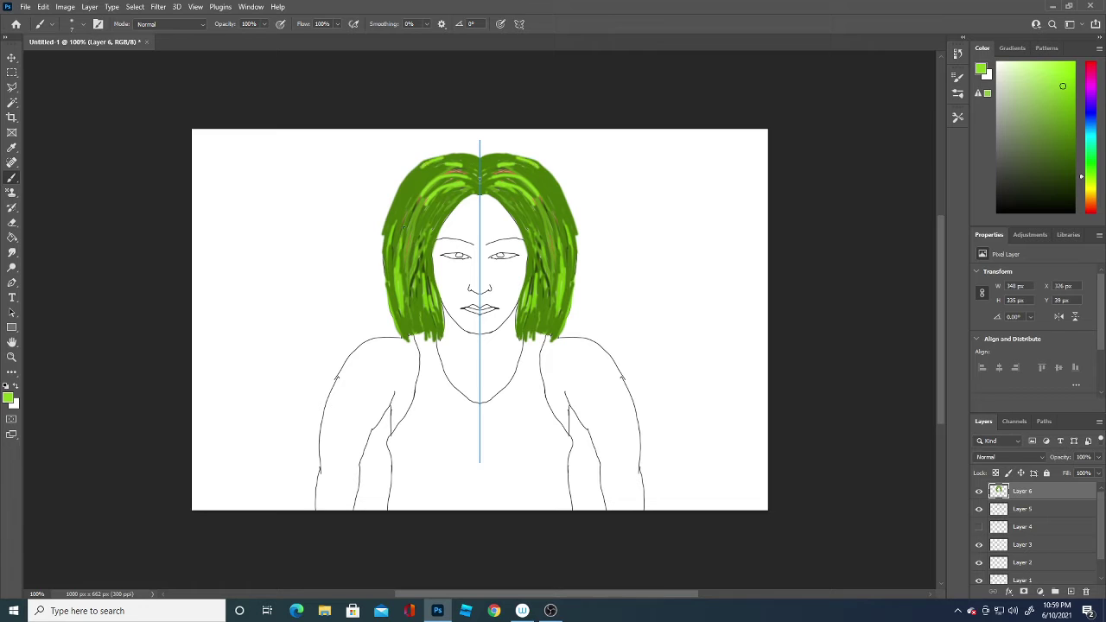
drag(386, 283, 385, 225)
drag(542, 279, 543, 230)
mouse_move(548, 296)
mouse_down()
mouse_move(549, 274)
mouse_move(558, 287)
mouse_up()
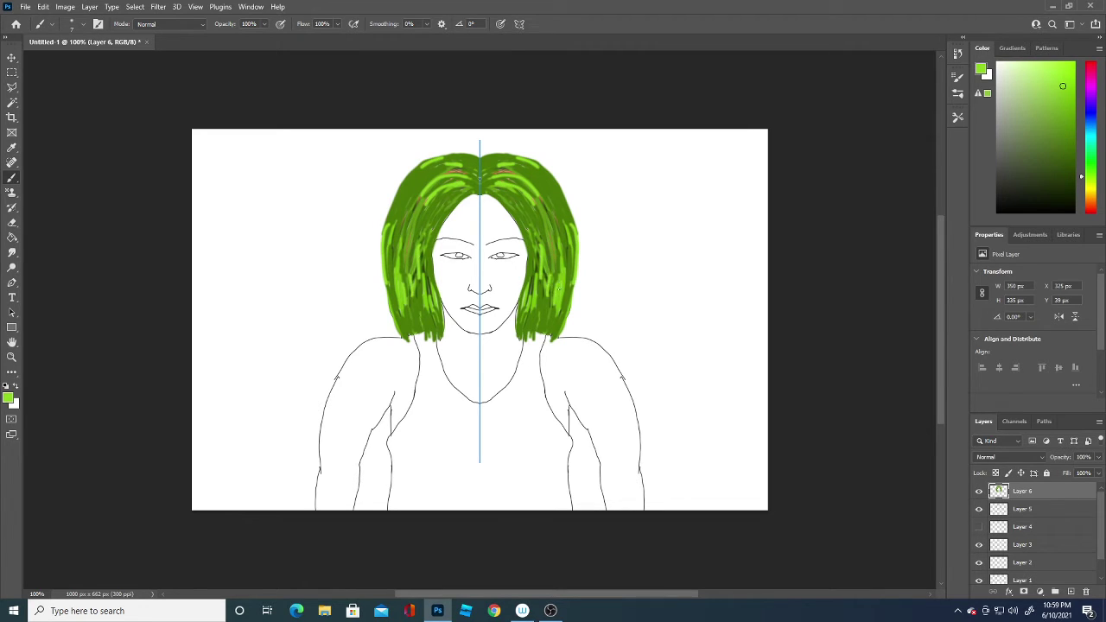
mouse_move(547, 335)
mouse_down()
mouse_move(540, 318)
mouse_move(552, 323)
mouse_move(559, 302)
mouse_up()
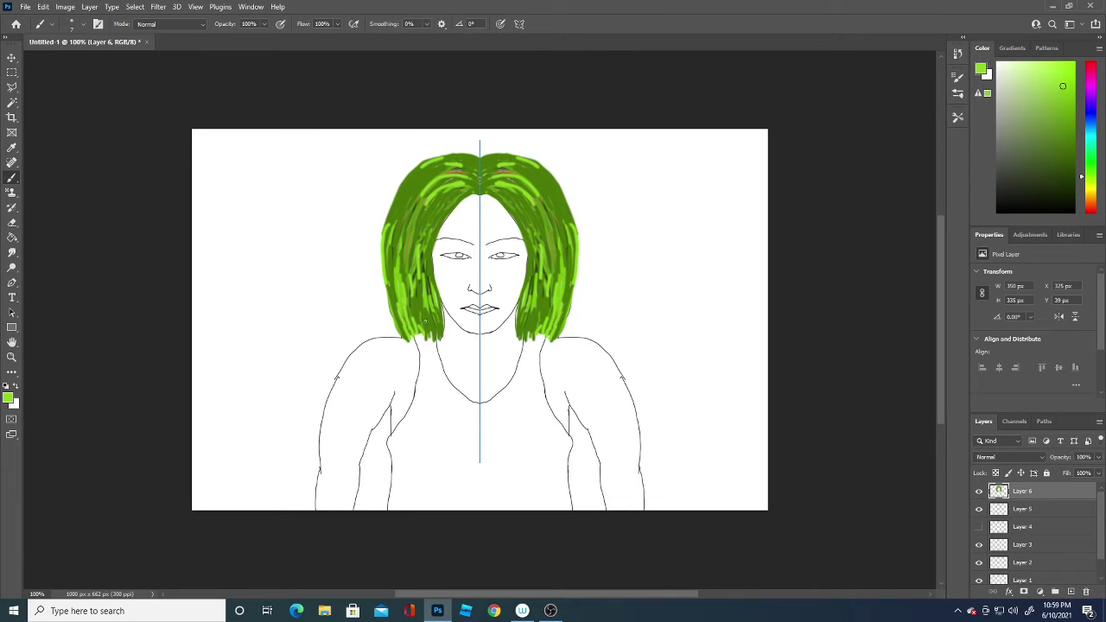
drag(417, 328, 410, 306)
Shade the hair with dark green strokes, darkening the lower right side and tips
click(7, 400)
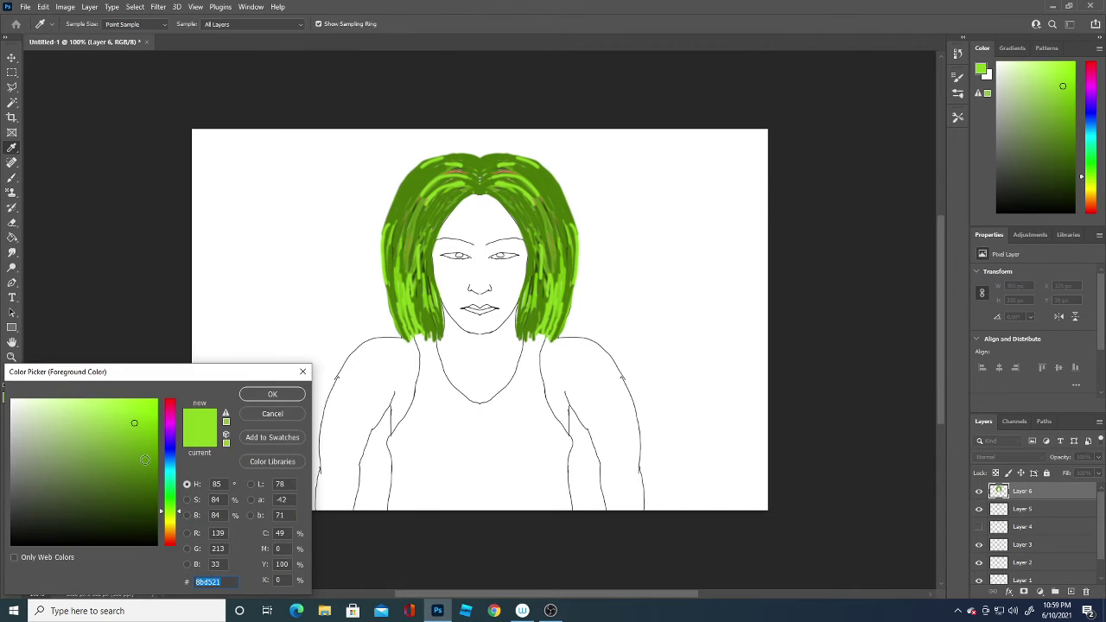
click(108, 494)
click(277, 394)
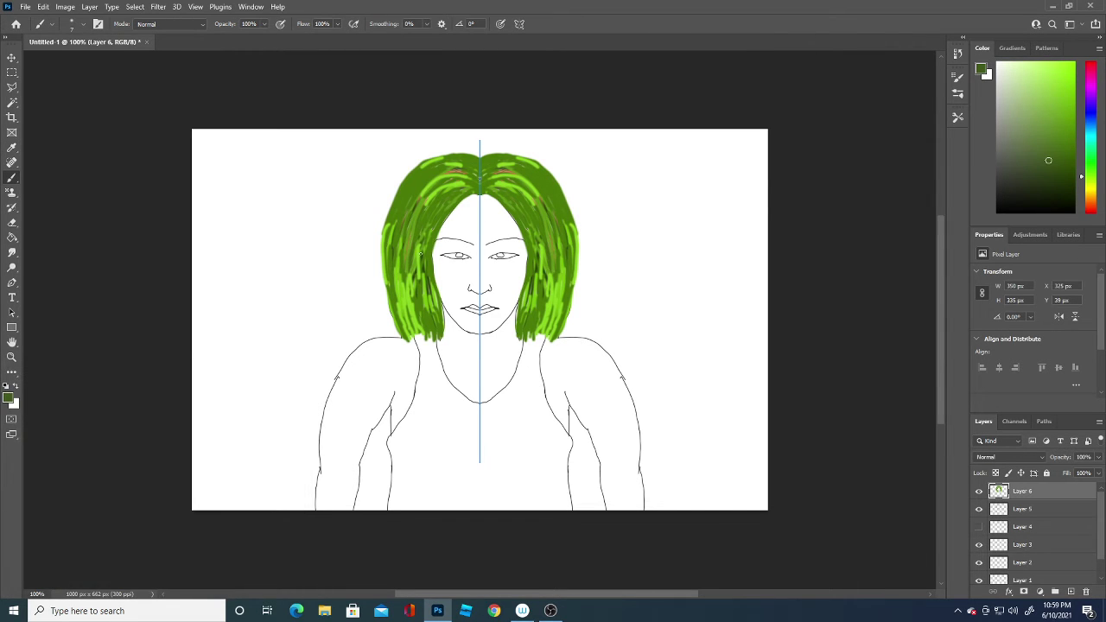
drag(411, 249, 422, 272)
drag(545, 292, 547, 253)
drag(409, 281, 410, 262)
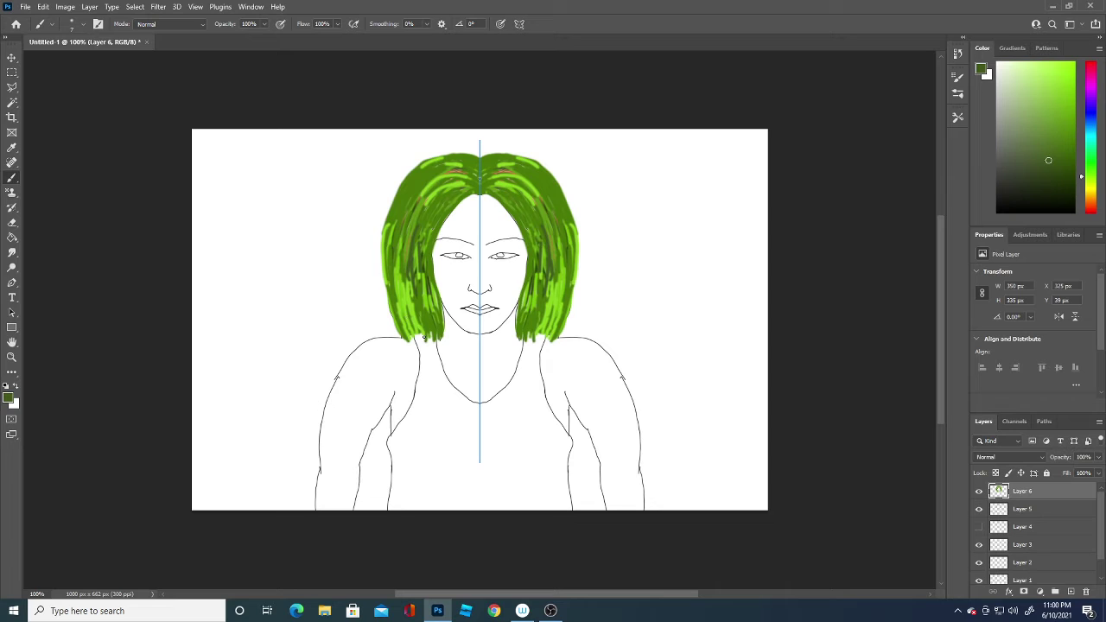
drag(424, 338, 421, 328)
drag(434, 308, 434, 285)
Switch to an even darker green and a 1 px Hard Round brush
click(10, 399)
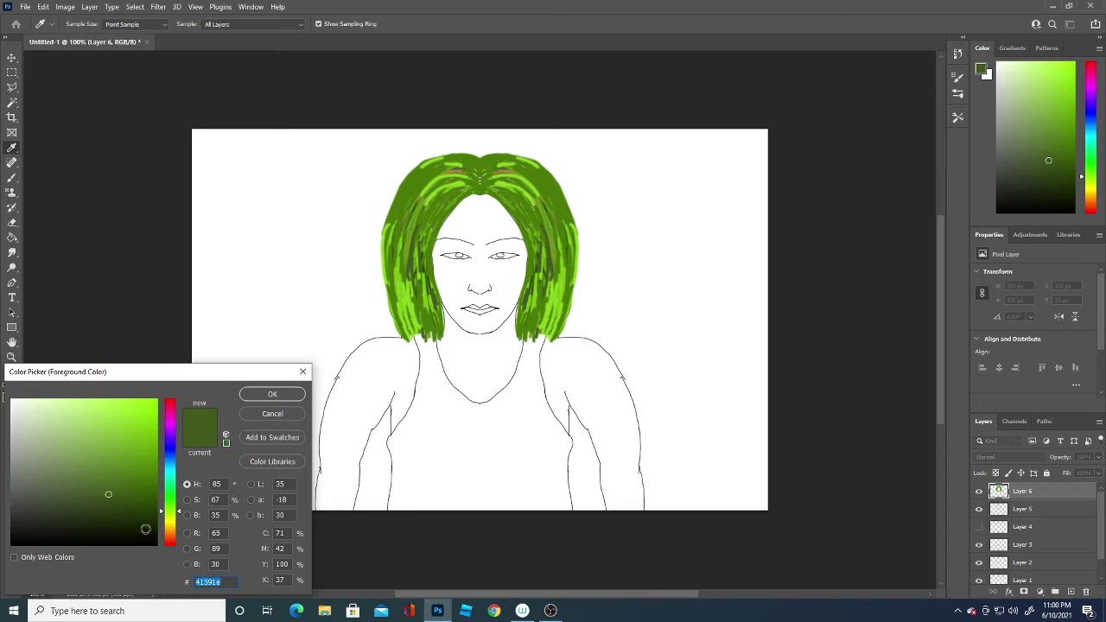
click(137, 508)
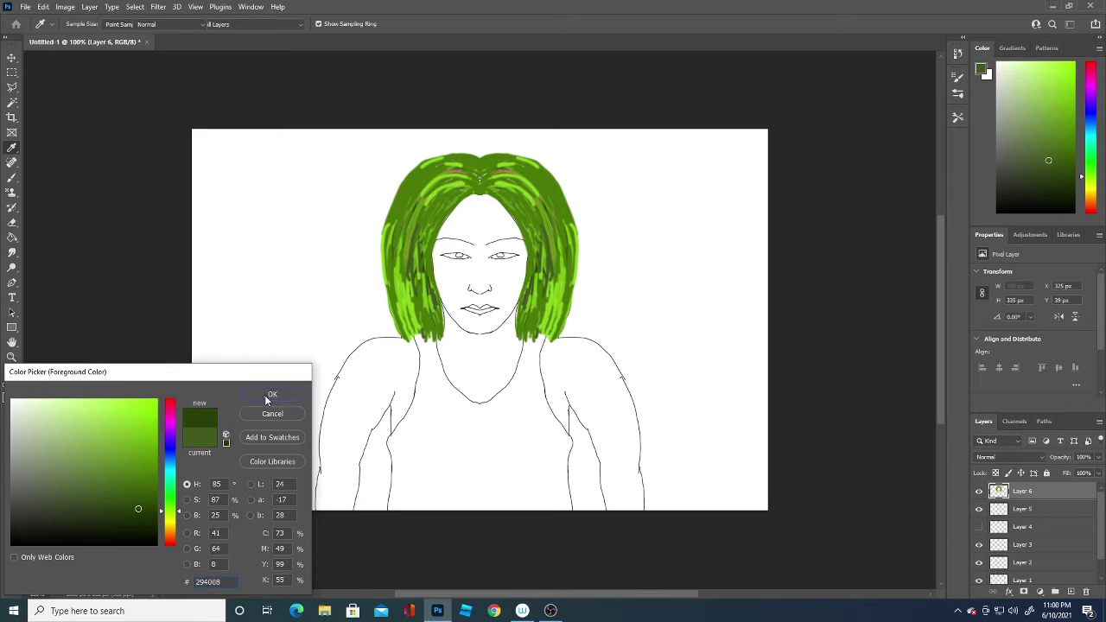
click(271, 394)
key(b)
click(78, 24)
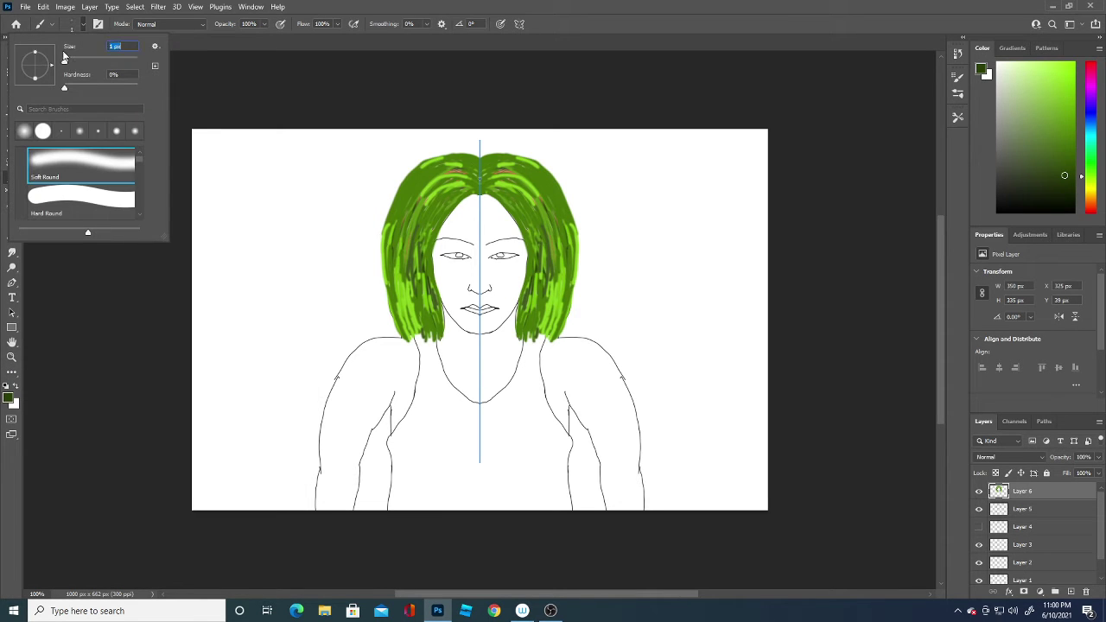
click(77, 199)
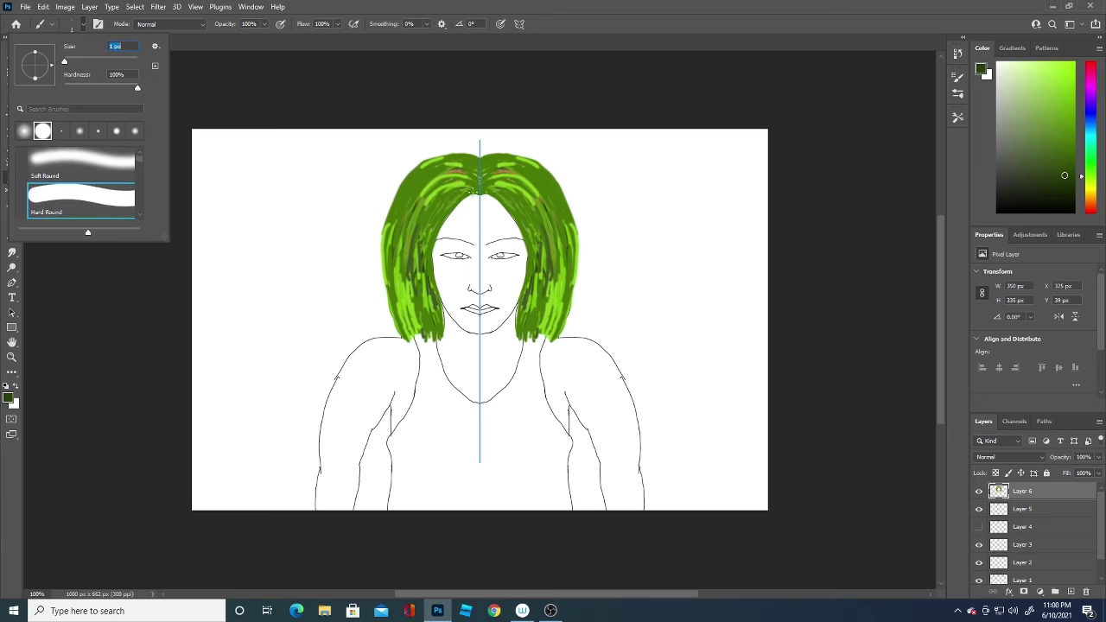
key(Return)
Draw fine dark strands from the parting down the left hair and across the top
drag(464, 195, 423, 255)
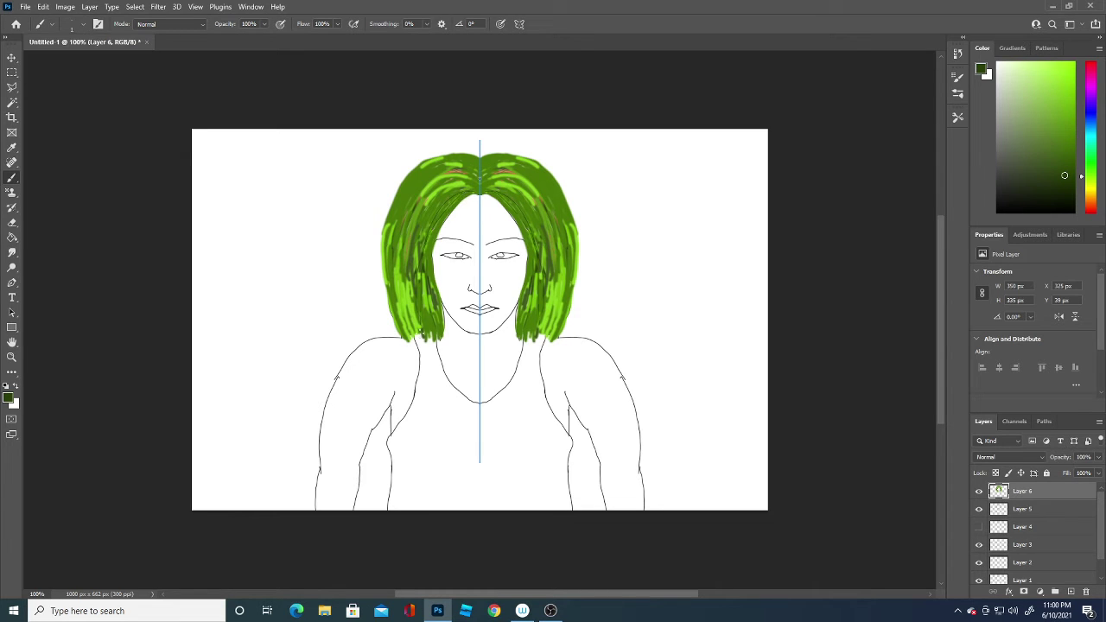
drag(474, 184, 416, 268)
drag(471, 182, 406, 301)
drag(474, 182, 401, 306)
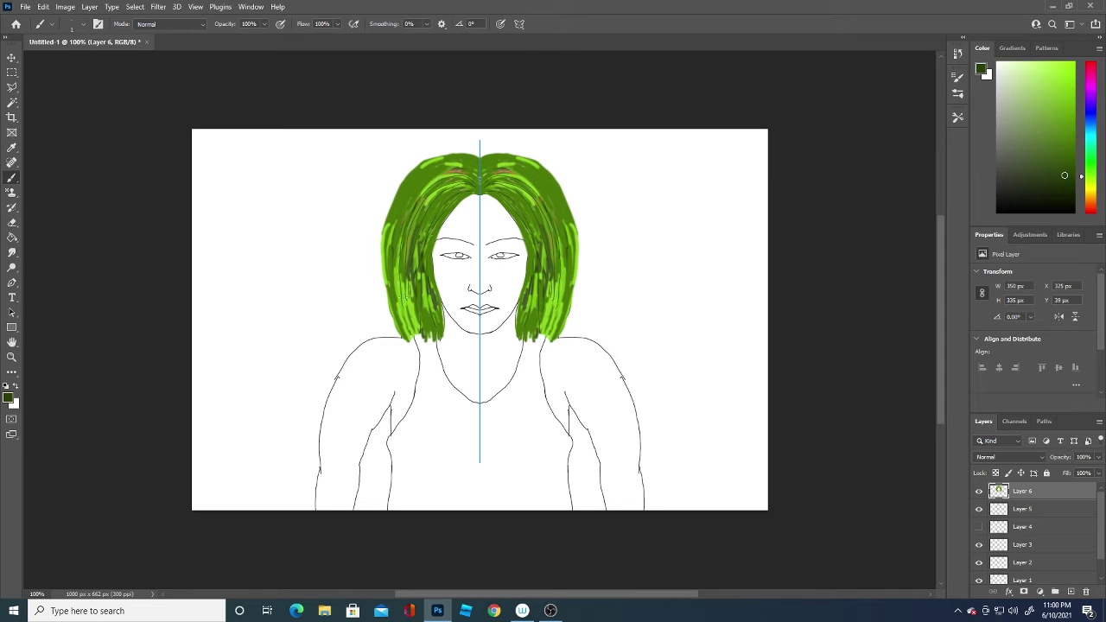
drag(473, 176, 393, 271)
drag(457, 159, 391, 256)
mouse_move(451, 159)
mouse_down()
mouse_move(396, 272)
mouse_move(384, 229)
mouse_up()
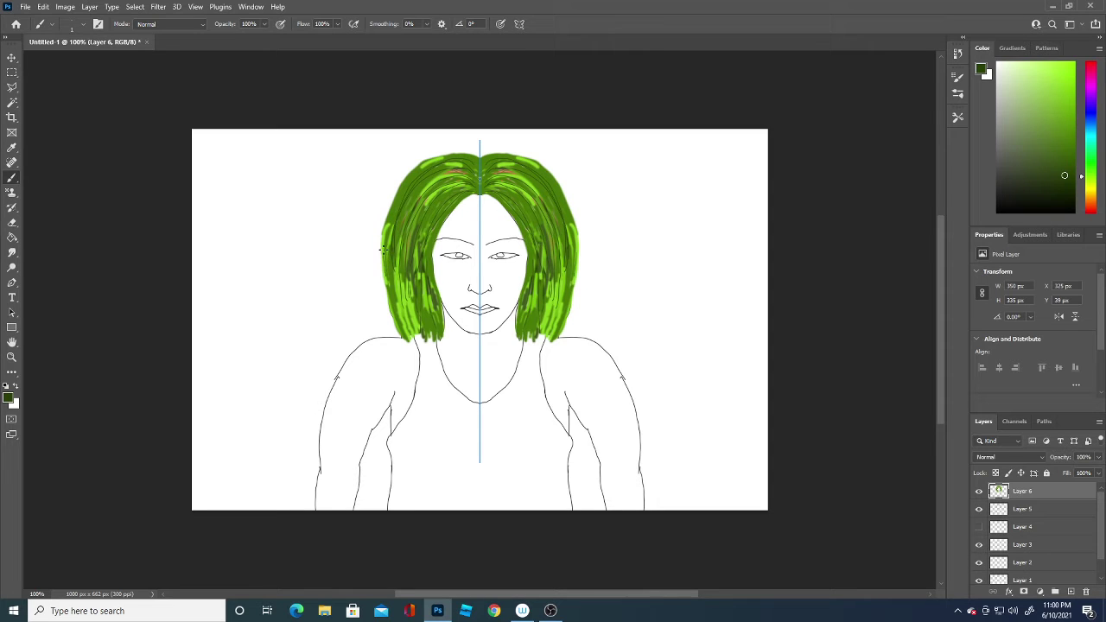
drag(434, 156, 479, 162)
Add fine strands along the inner and outer hair edges and upper-left hair
mouse_move(446, 178)
mouse_down()
mouse_move(402, 232)
mouse_move(419, 284)
mouse_move(429, 230)
mouse_up()
drag(470, 198, 434, 276)
drag(450, 220, 413, 323)
mouse_move(445, 186)
mouse_down()
mouse_move(415, 230)
mouse_move(402, 318)
mouse_up()
drag(401, 226, 401, 258)
drag(449, 174, 434, 195)
drag(406, 311, 393, 271)
drag(426, 184, 451, 169)
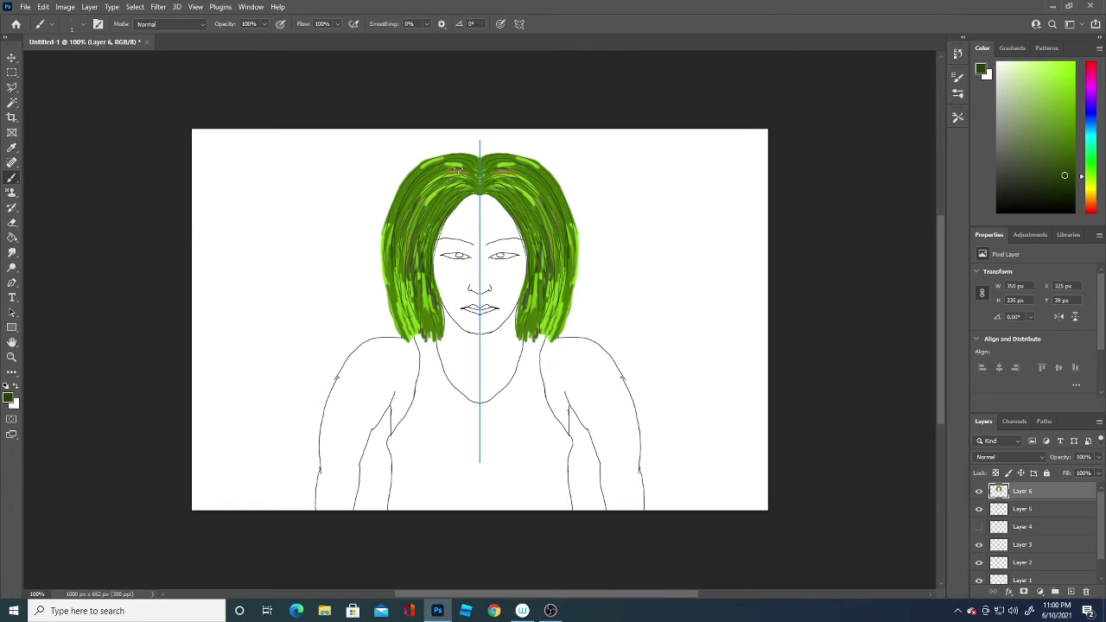
mouse_move(413, 218)
mouse_down()
mouse_move(430, 178)
mouse_move(467, 161)
mouse_up()
Add fine dark strands to the lower outer hair and the ends near the chin
drag(406, 325, 385, 258)
drag(403, 327, 394, 292)
drag(391, 249, 392, 219)
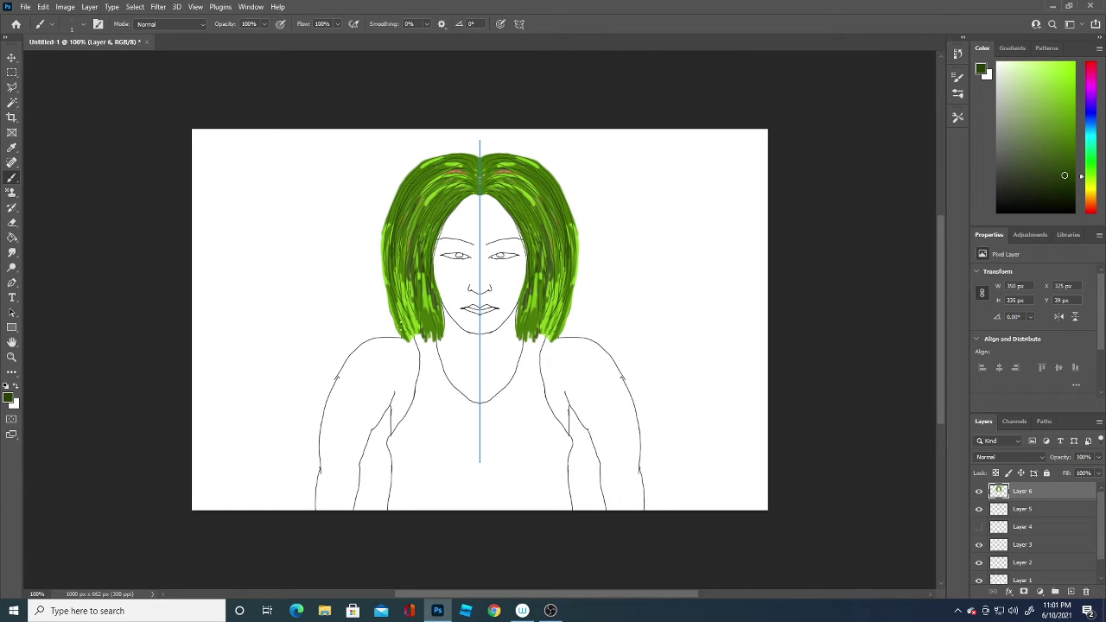
drag(404, 338, 383, 264)
drag(426, 321, 427, 294)
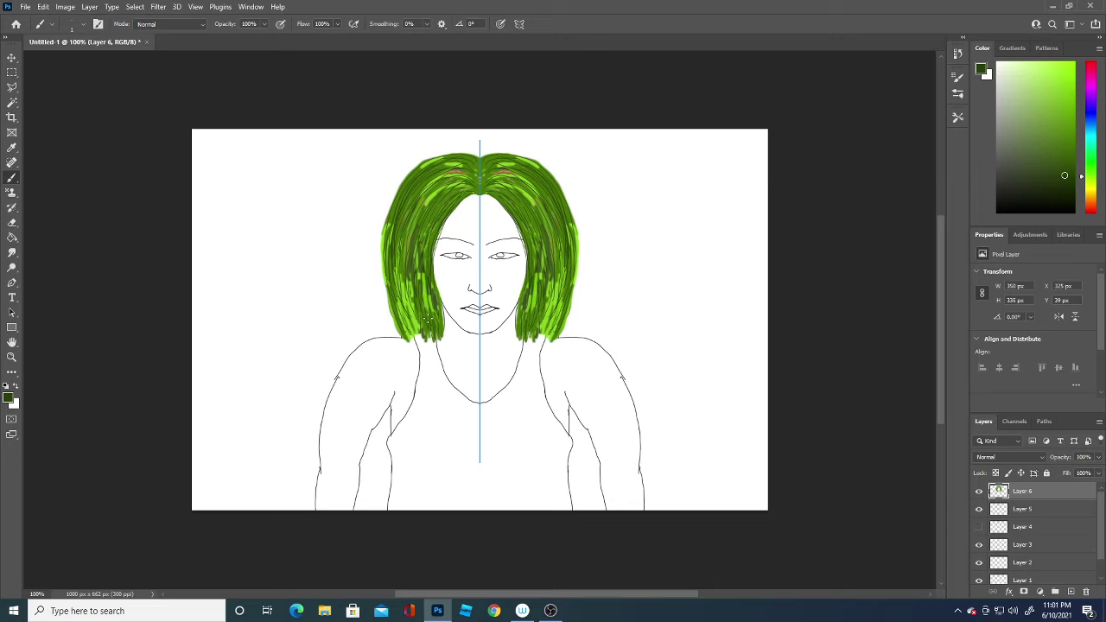
mouse_move(432, 342)
mouse_down()
mouse_move(428, 318)
mouse_move(411, 320)
mouse_move(406, 250)
mouse_up()
mouse_move(416, 323)
mouse_down()
mouse_move(411, 273)
mouse_move(424, 265)
mouse_up()
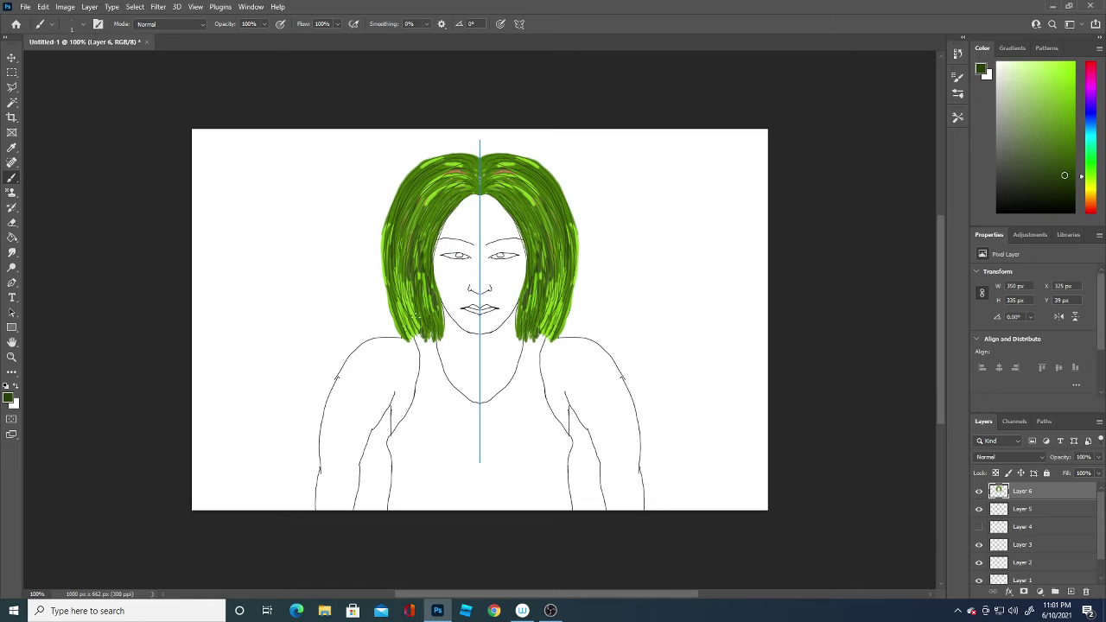
drag(407, 313, 406, 283)
mouse_move(444, 183)
mouse_down()
mouse_move(405, 257)
mouse_move(419, 218)
mouse_up()
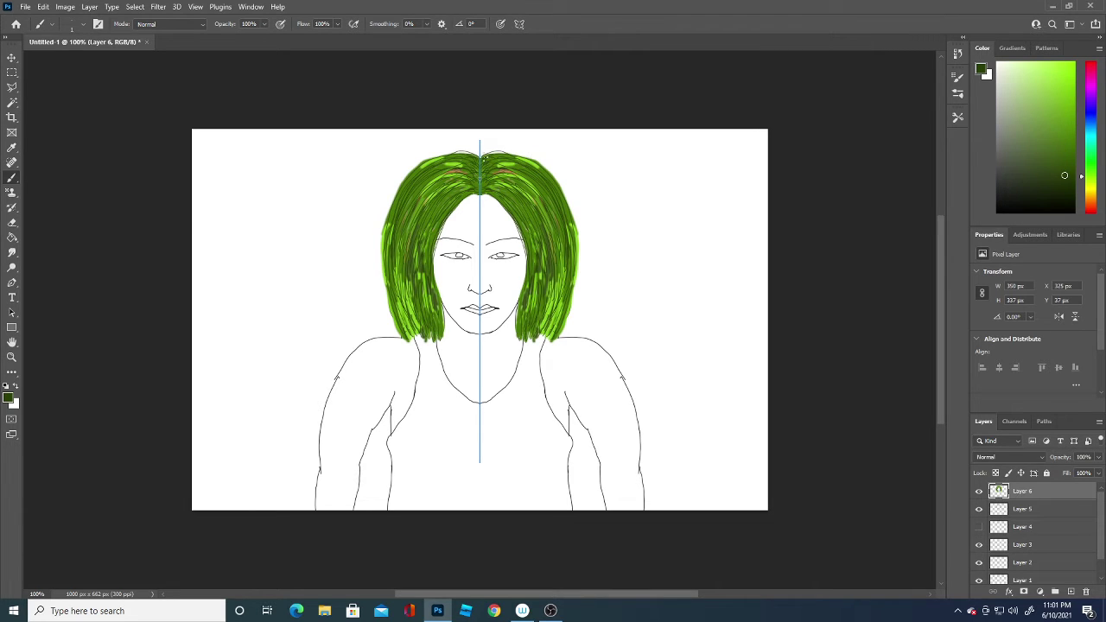
Draw thin dark strands across the crown and down the outer hair edges on Layer 6
drag(470, 153, 446, 152)
mouse_move(489, 154)
mouse_down()
mouse_move(514, 148)
mouse_move(434, 166)
mouse_up()
mouse_move(510, 154)
mouse_down()
mouse_move(528, 158)
mouse_move(568, 207)
mouse_up()
drag(458, 149, 398, 204)
drag(417, 164, 382, 249)
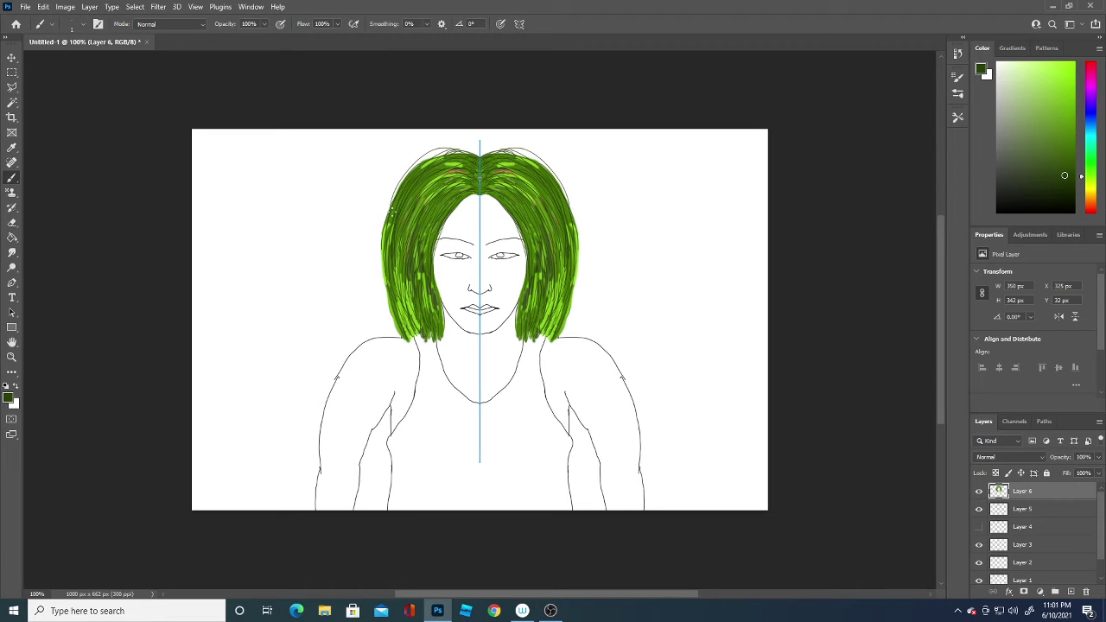
drag(396, 207, 399, 318)
drag(384, 251, 403, 337)
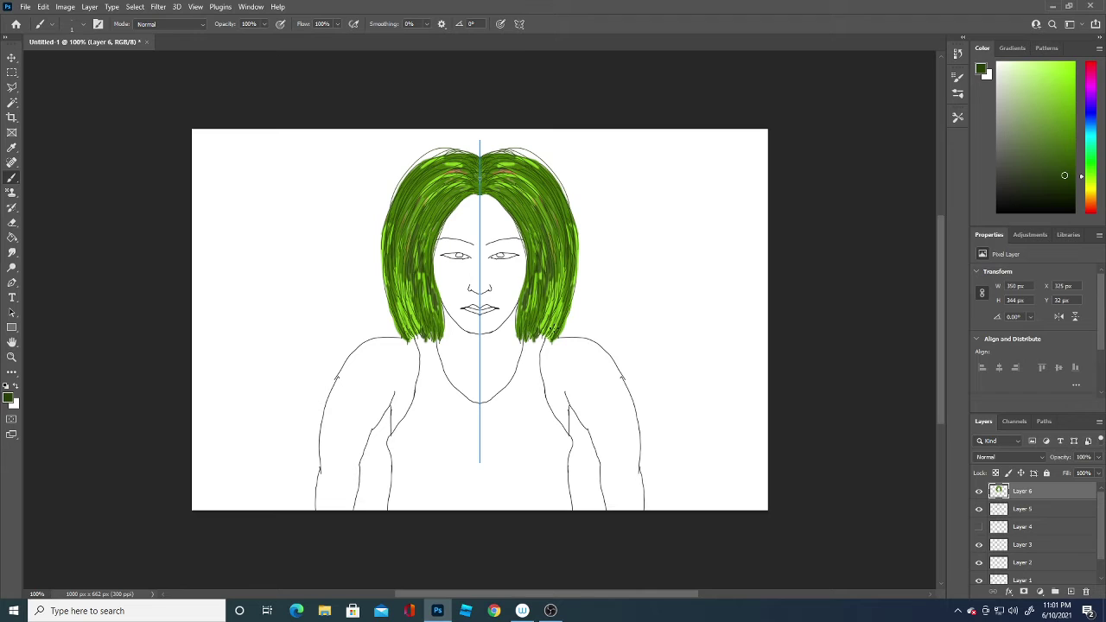
mouse_move(442, 154)
mouse_down()
mouse_move(417, 167)
mouse_move(399, 190)
mouse_move(425, 158)
mouse_move(390, 209)
mouse_move(404, 179)
mouse_up()
mouse_move(480, 149)
mouse_down()
mouse_move(524, 160)
mouse_move(516, 154)
mouse_up()
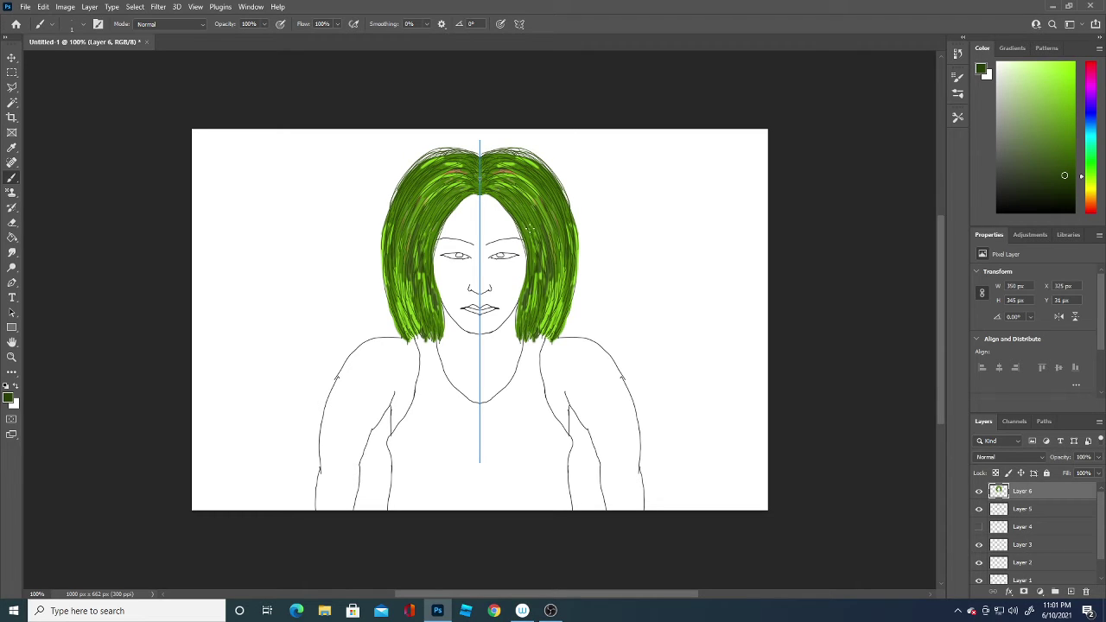
drag(526, 216, 534, 236)
drag(551, 279, 555, 328)
drag(520, 176, 536, 199)
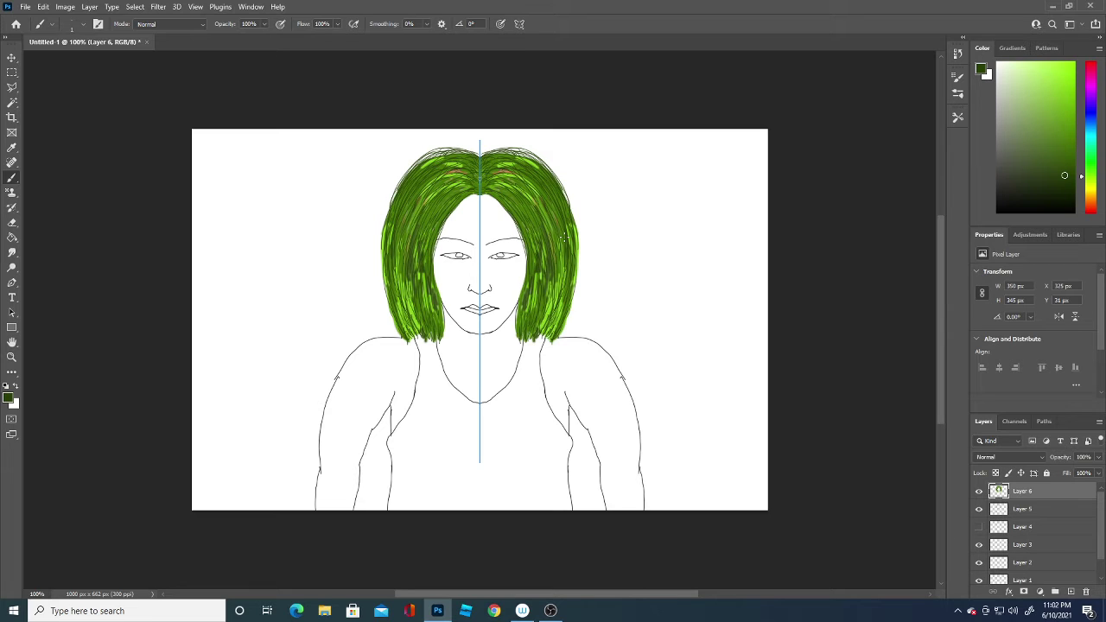
Set the brush to 18 px and the foreground colour to light green #98ca50
click(84, 24)
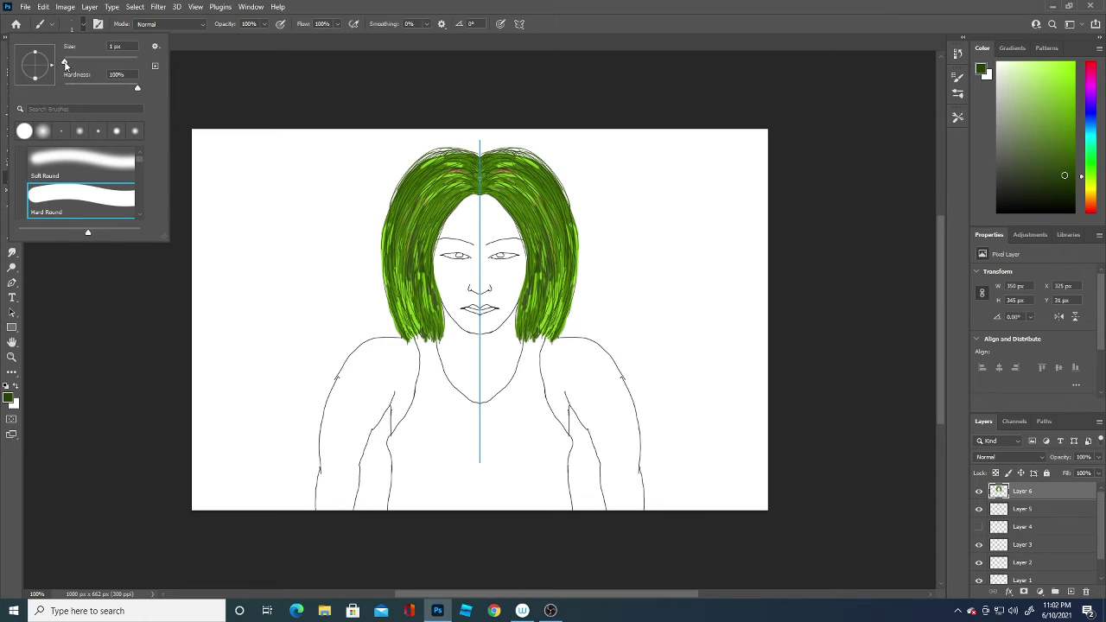
drag(66, 62, 72, 64)
click(8, 398)
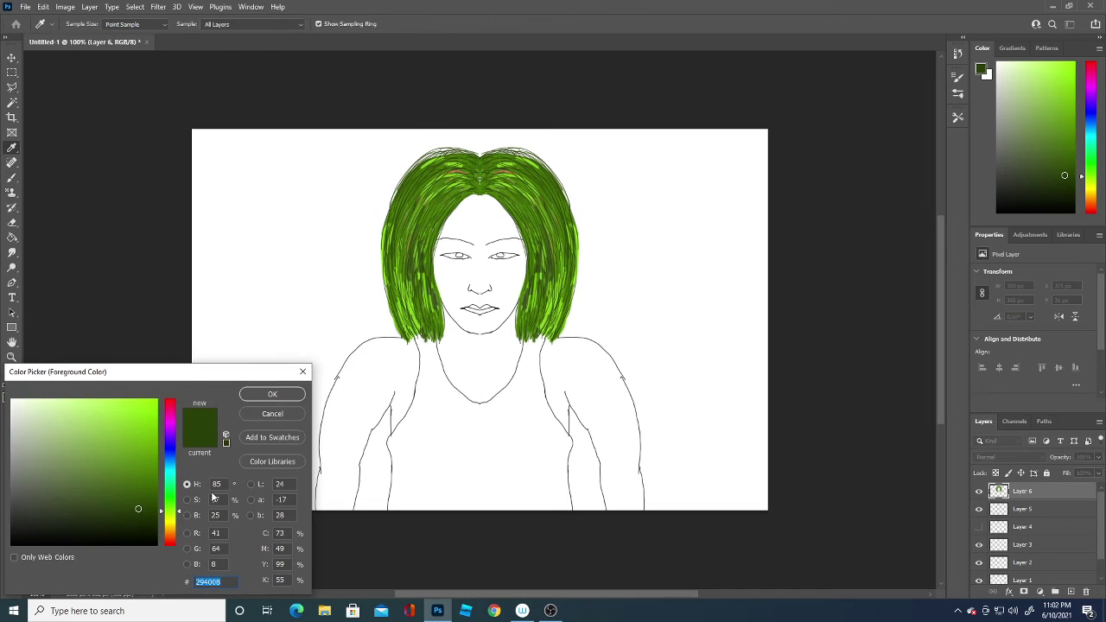
click(130, 436)
click(99, 429)
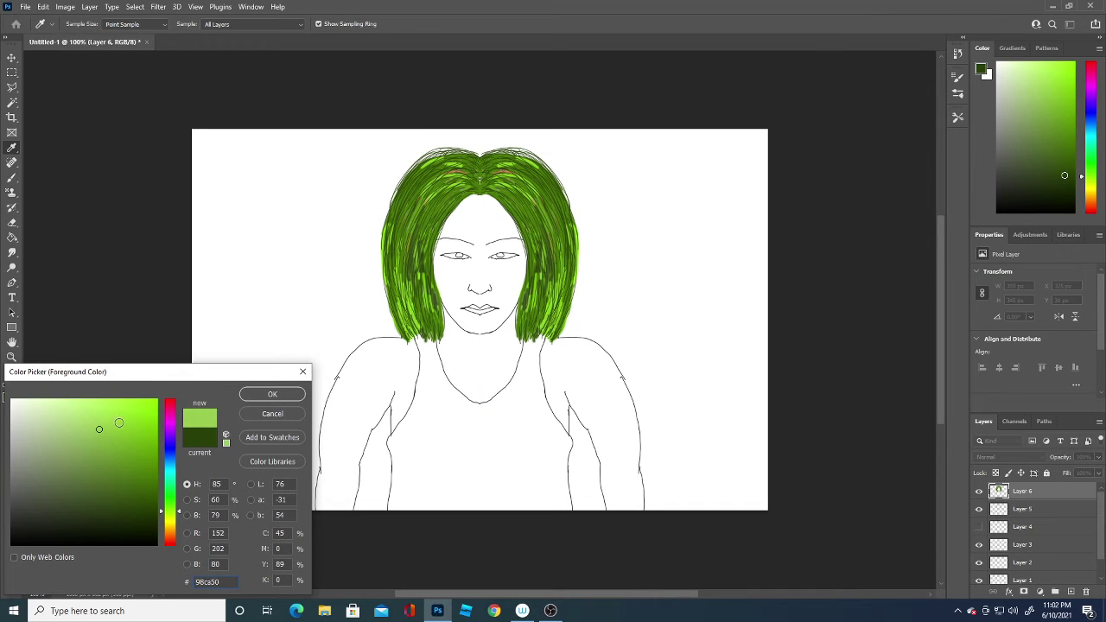
click(272, 394)
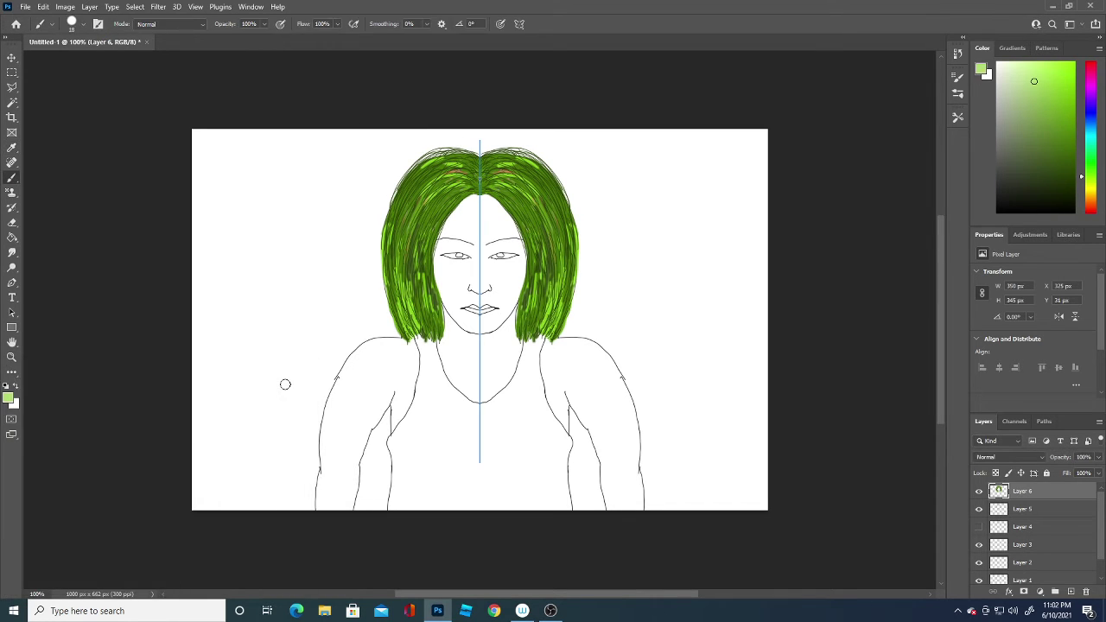
Create a new empty Layer 7 between Layer 5 and Layer 4
click(1044, 512)
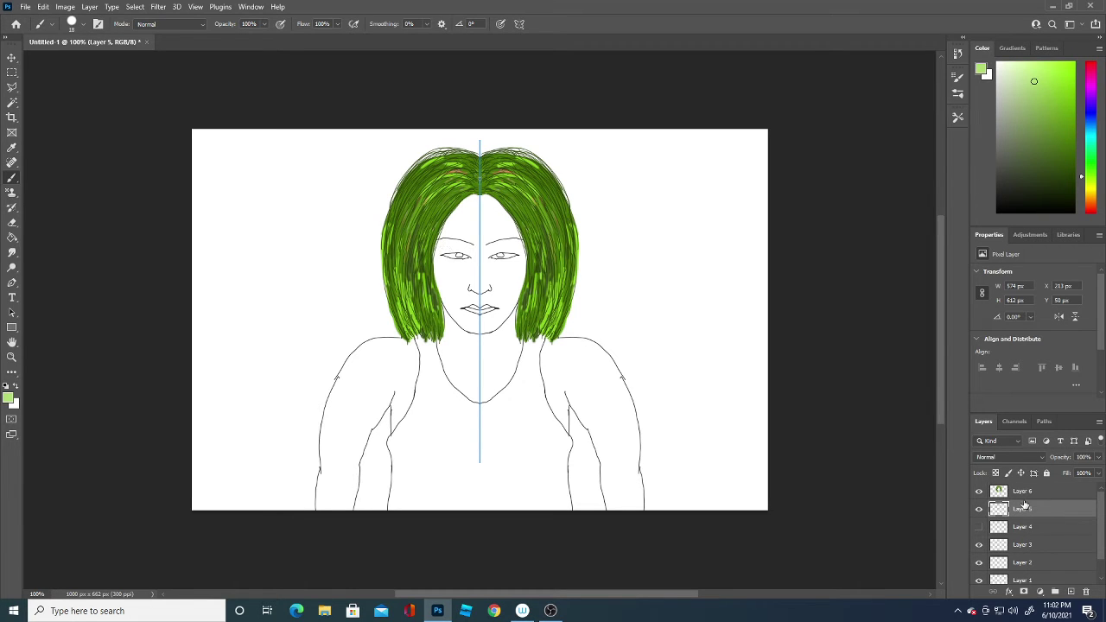
click(979, 490)
click(978, 509)
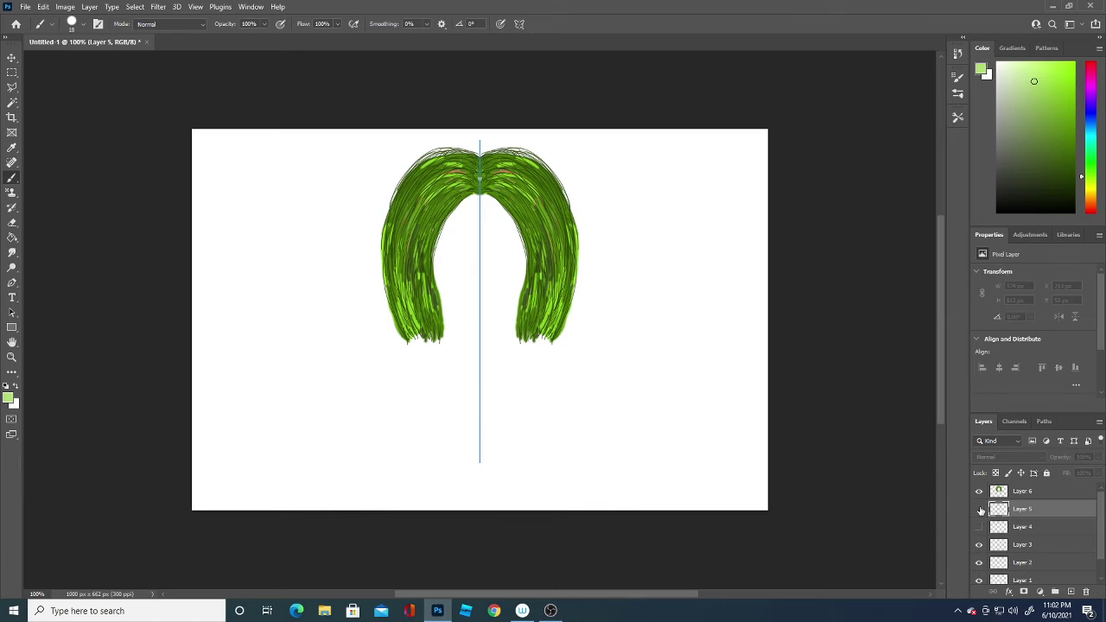
click(1019, 527)
click(1071, 592)
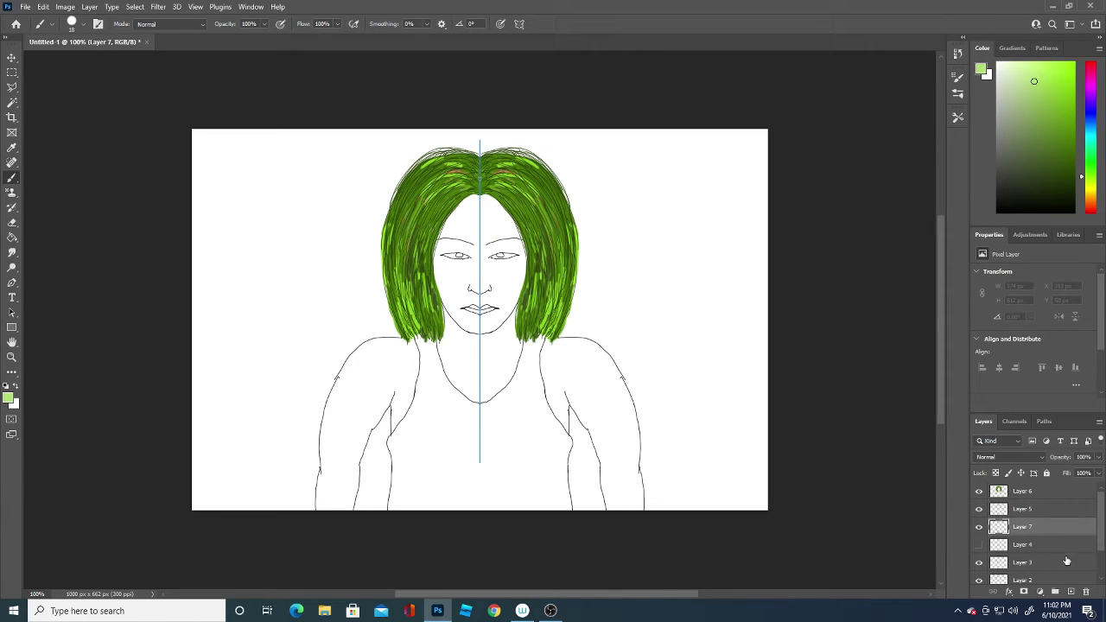
Paint light-green skin over the face, nose, neck, shoulders and upper arms on Layer 7
mouse_move(440, 253)
mouse_down()
mouse_move(442, 297)
mouse_move(450, 229)
mouse_move(438, 260)
mouse_up()
mouse_move(455, 204)
mouse_down()
mouse_move(471, 246)
mouse_move(466, 221)
mouse_move(451, 356)
mouse_up()
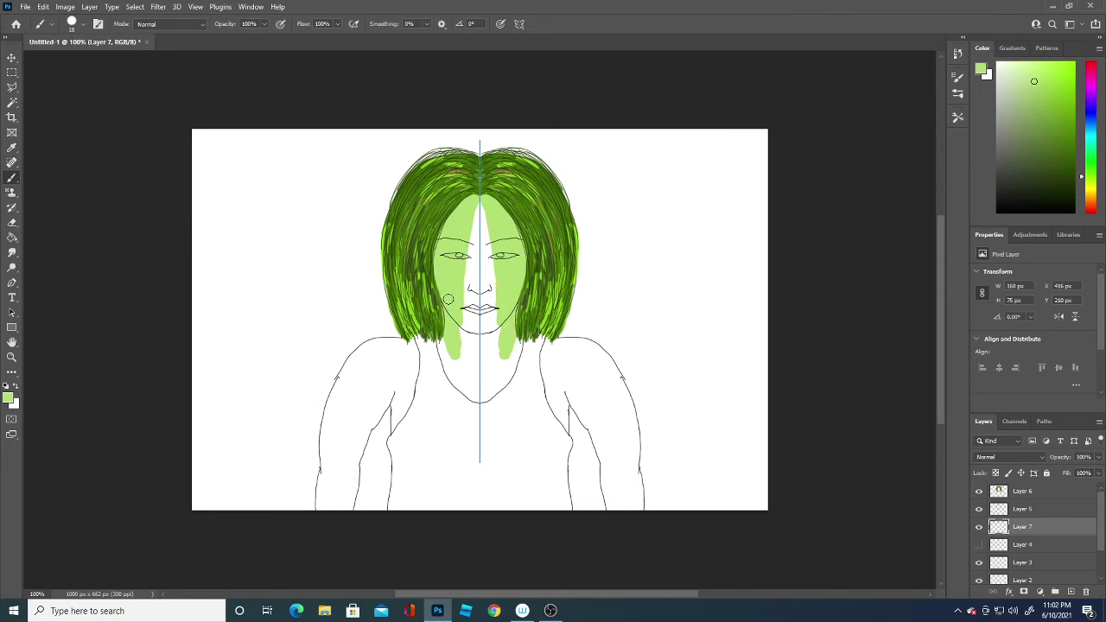
mouse_move(448, 299)
mouse_down()
mouse_move(453, 362)
mouse_move(440, 333)
mouse_move(439, 350)
mouse_move(466, 393)
mouse_move(449, 380)
mouse_move(466, 388)
mouse_move(475, 341)
mouse_move(463, 332)
mouse_move(477, 329)
mouse_up()
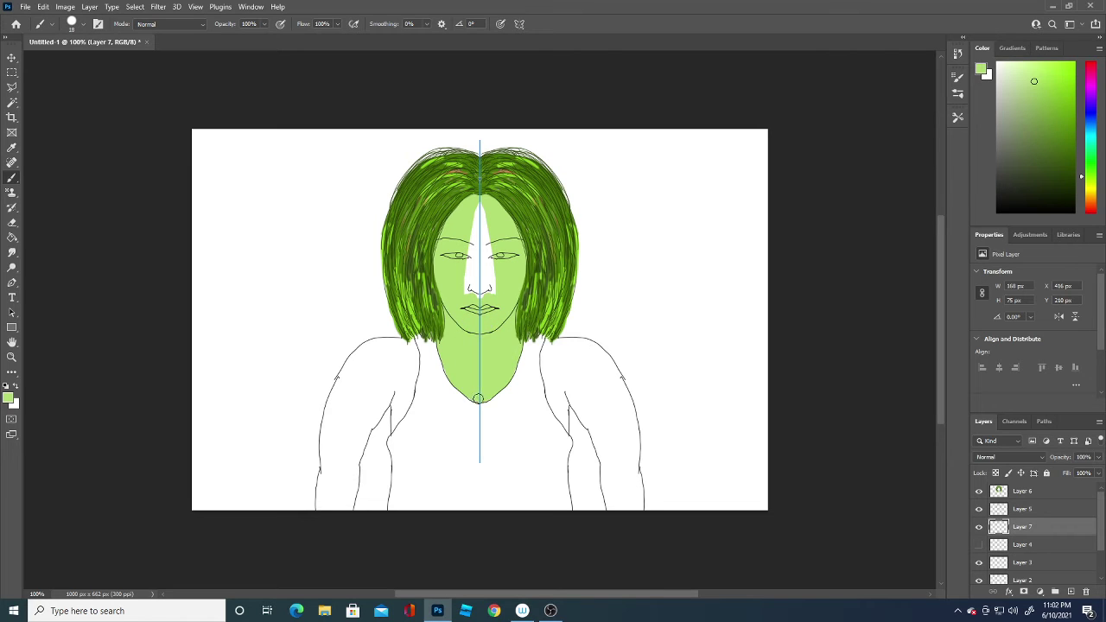
drag(477, 293, 480, 212)
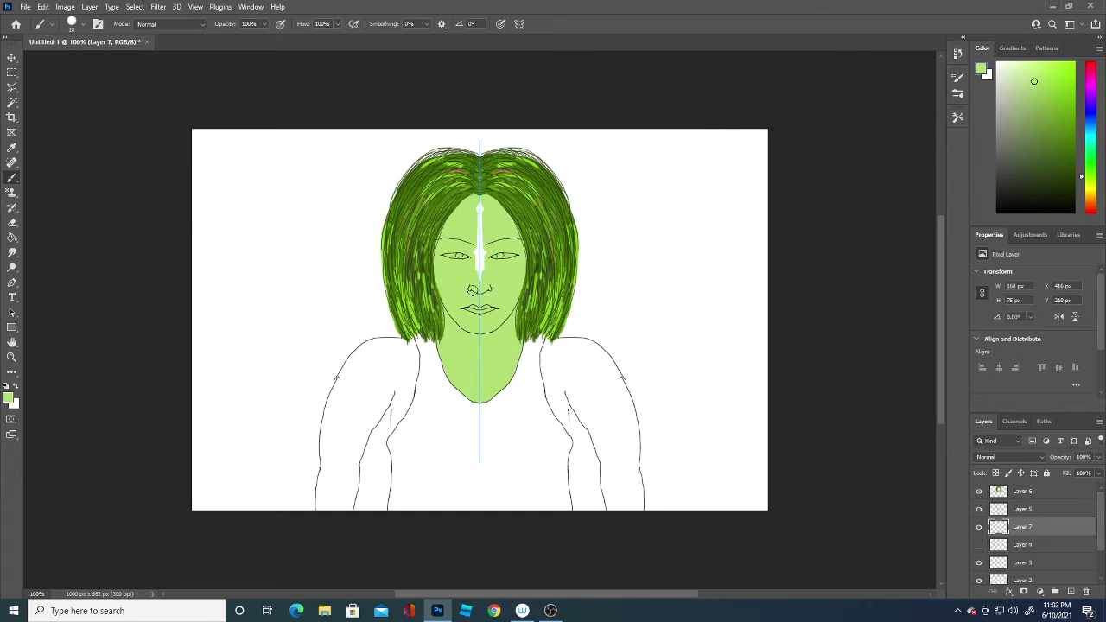
drag(477, 289, 481, 212)
mouse_move(357, 374)
mouse_down()
mouse_move(333, 461)
mouse_move(338, 387)
mouse_move(323, 449)
mouse_move(338, 383)
mouse_move(358, 365)
mouse_move(360, 382)
mouse_move(335, 404)
mouse_move(323, 512)
mouse_move(349, 473)
mouse_move(349, 505)
mouse_move(366, 411)
mouse_move(390, 371)
mouse_move(376, 386)
mouse_move(377, 366)
mouse_up()
mouse_move(374, 410)
mouse_down()
mouse_move(387, 392)
mouse_move(358, 450)
mouse_up()
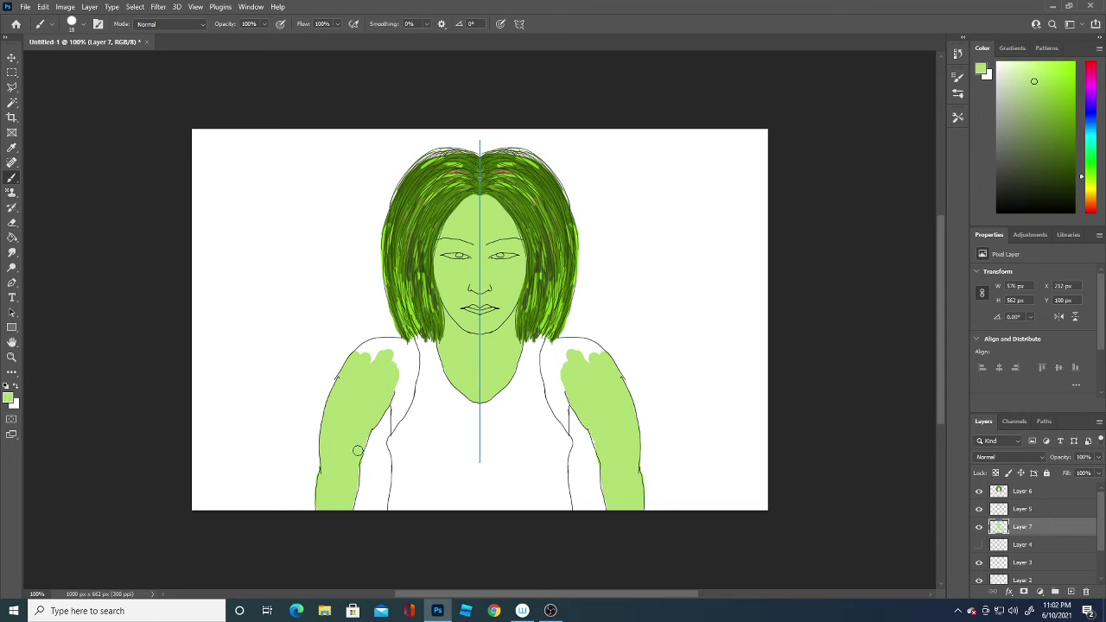
mouse_move(391, 373)
mouse_down()
mouse_move(395, 416)
mouse_move(389, 354)
mouse_move(361, 350)
mouse_move(412, 345)
mouse_move(403, 407)
mouse_up()
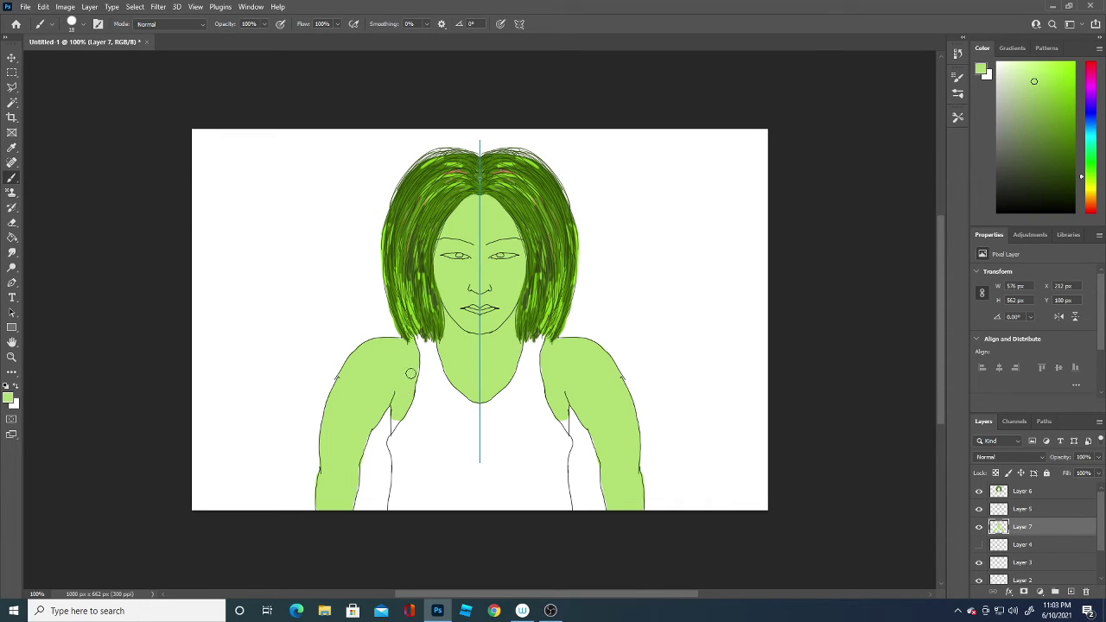
Set the brush size to 3 px
click(83, 24)
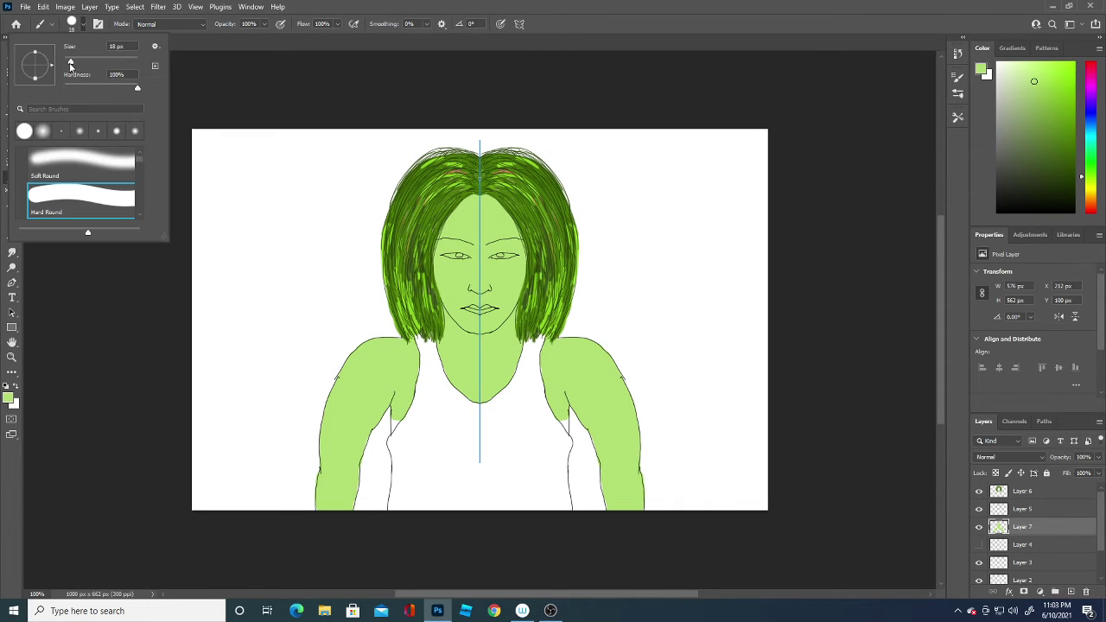
text(3)
key(Return)
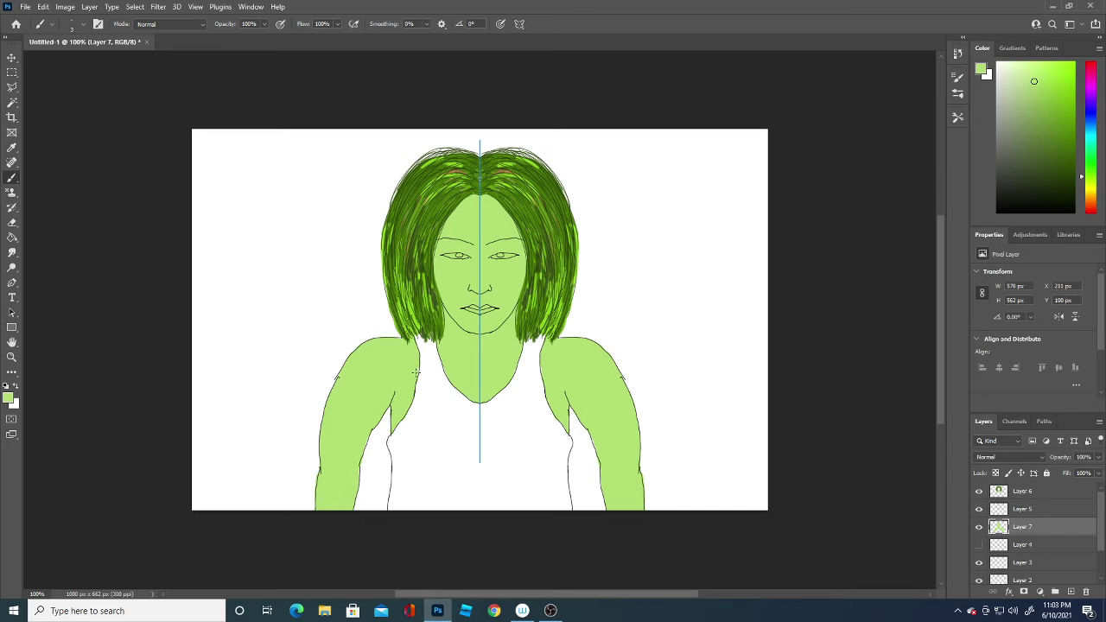
Paint the tank top bright green on a new Layer 8 with a 21 px brush
click(8, 398)
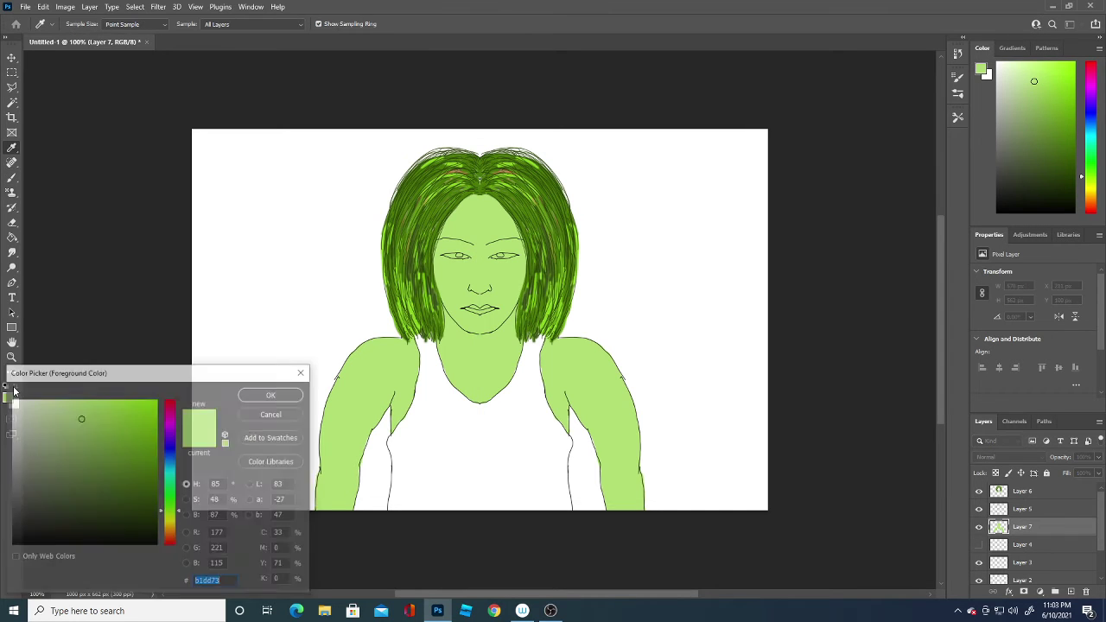
click(272, 394)
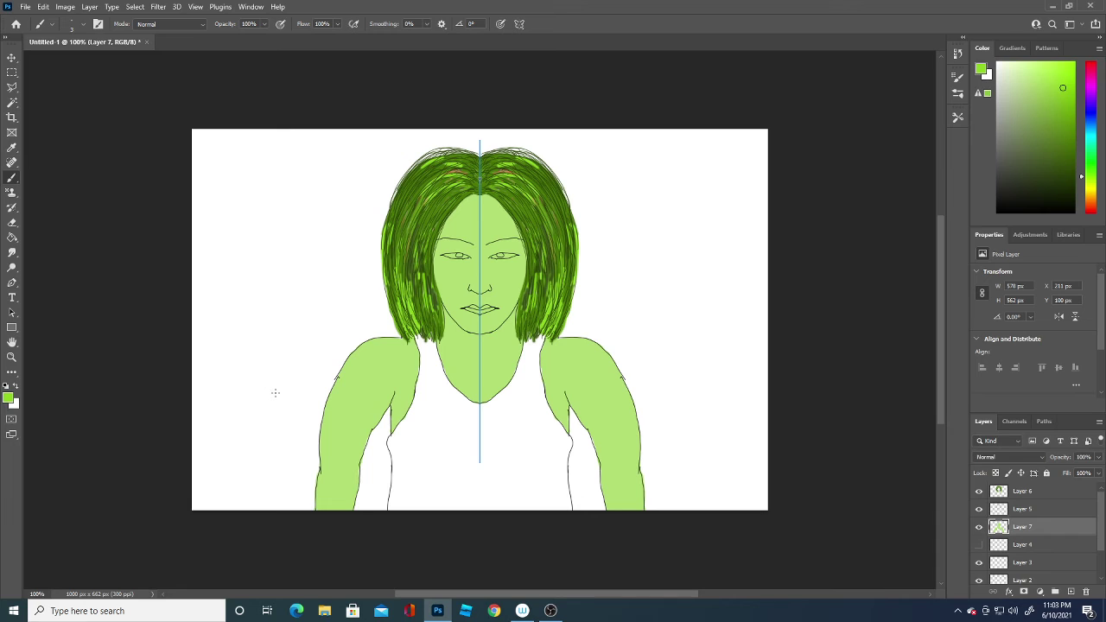
click(1071, 591)
mouse_move(417, 436)
mouse_down()
mouse_move(416, 492)
mouse_move(417, 438)
mouse_up()
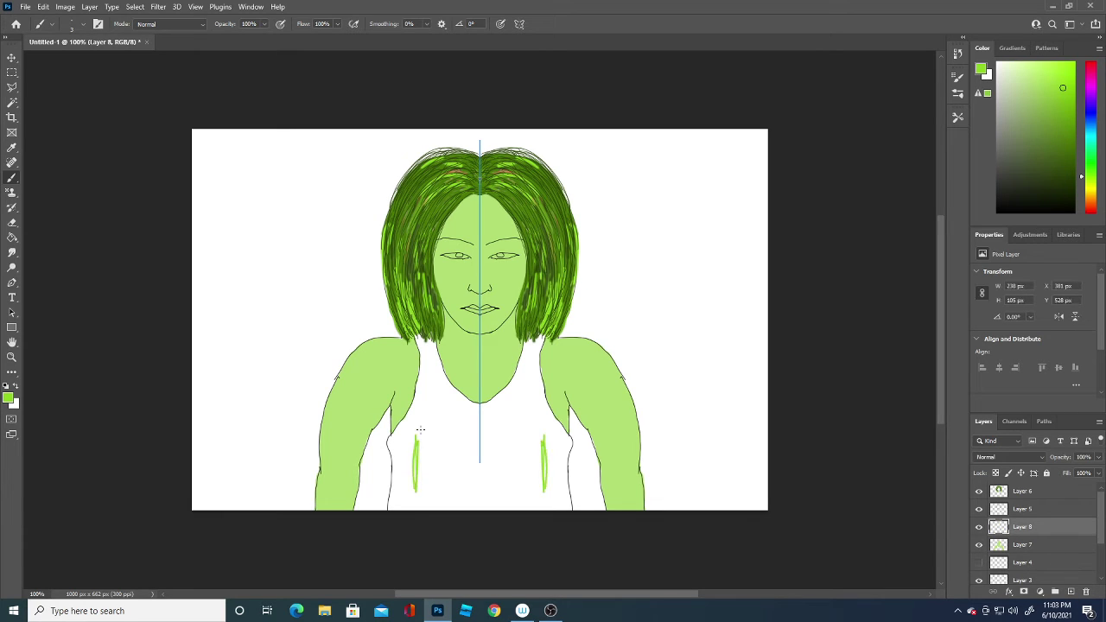
click(75, 24)
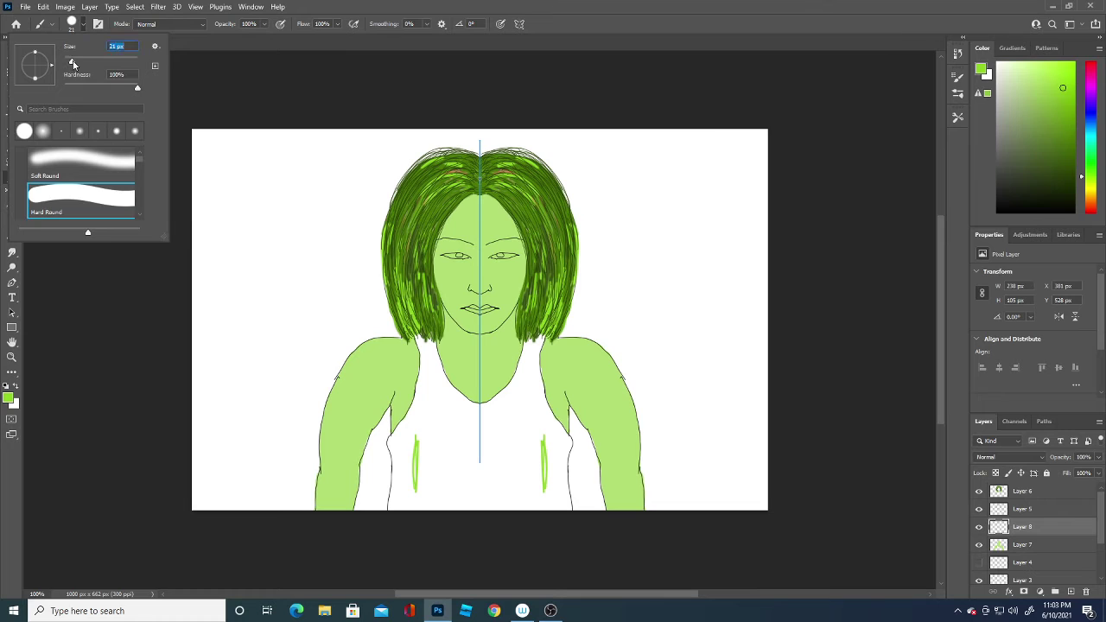
mouse_move(416, 447)
mouse_down()
mouse_move(394, 514)
mouse_move(391, 444)
mouse_move(409, 437)
mouse_move(418, 402)
mouse_move(445, 484)
mouse_move(475, 471)
mouse_move(450, 509)
mouse_move(409, 508)
mouse_move(506, 476)
mouse_move(470, 479)
mouse_move(447, 425)
mouse_move(469, 457)
mouse_move(496, 424)
mouse_move(527, 413)
mouse_move(485, 411)
mouse_move(508, 396)
mouse_move(527, 406)
mouse_move(533, 343)
mouse_move(529, 408)
mouse_up()
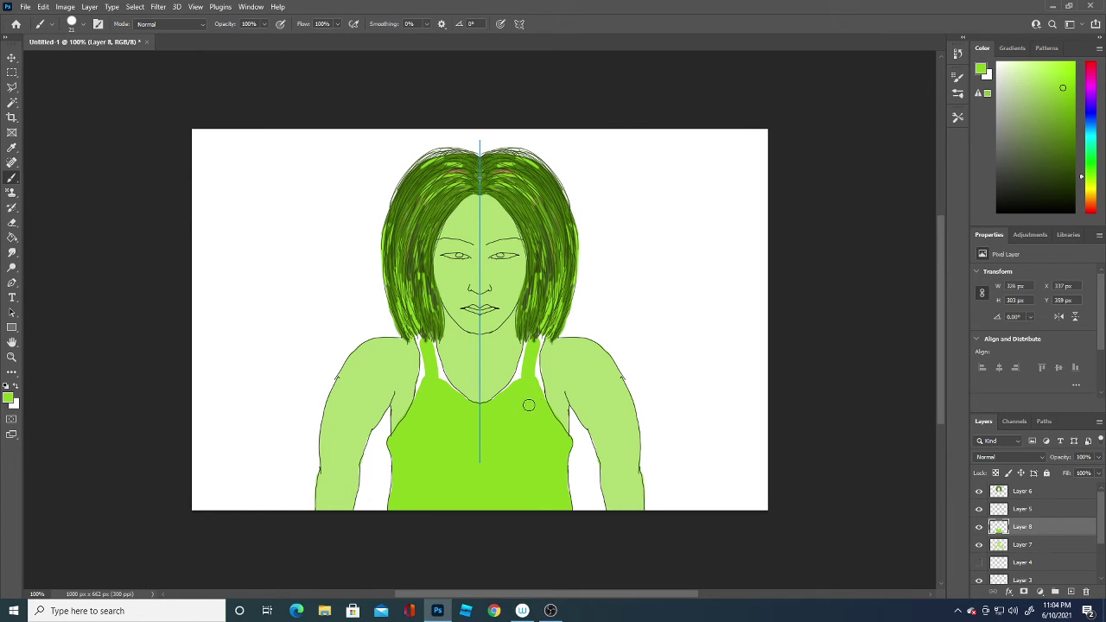
Tidy the tank top's strap and neckline edges, switching to a 4 px brush
drag(417, 381, 422, 371)
drag(422, 386, 425, 369)
mouse_move(434, 373)
mouse_down()
mouse_move(442, 386)
mouse_move(429, 348)
mouse_up()
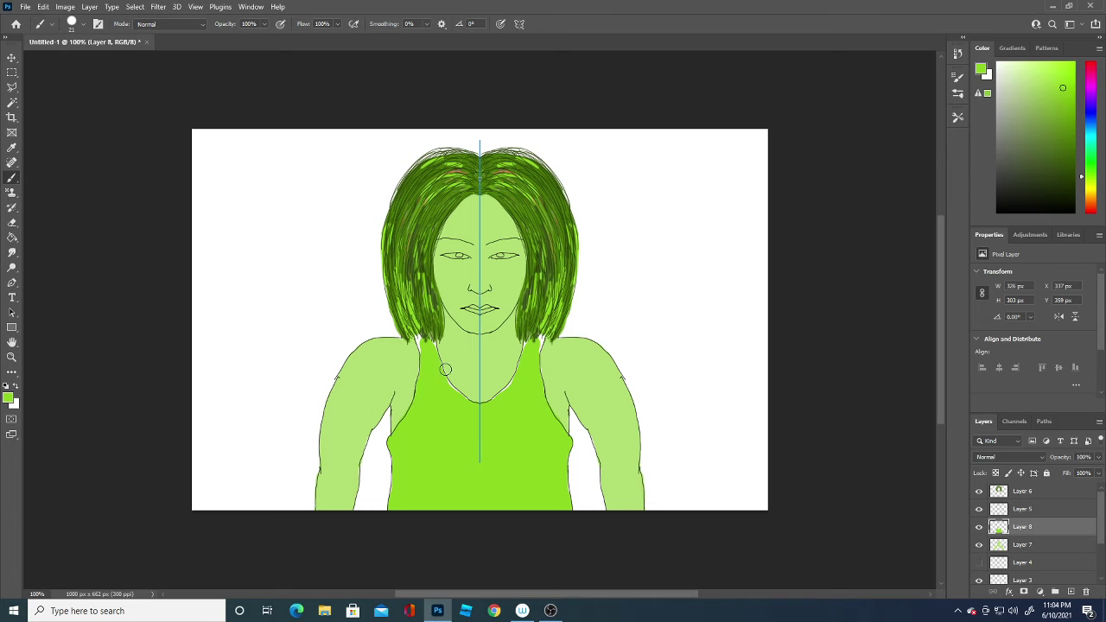
click(83, 23)
drag(70, 61, 65, 61)
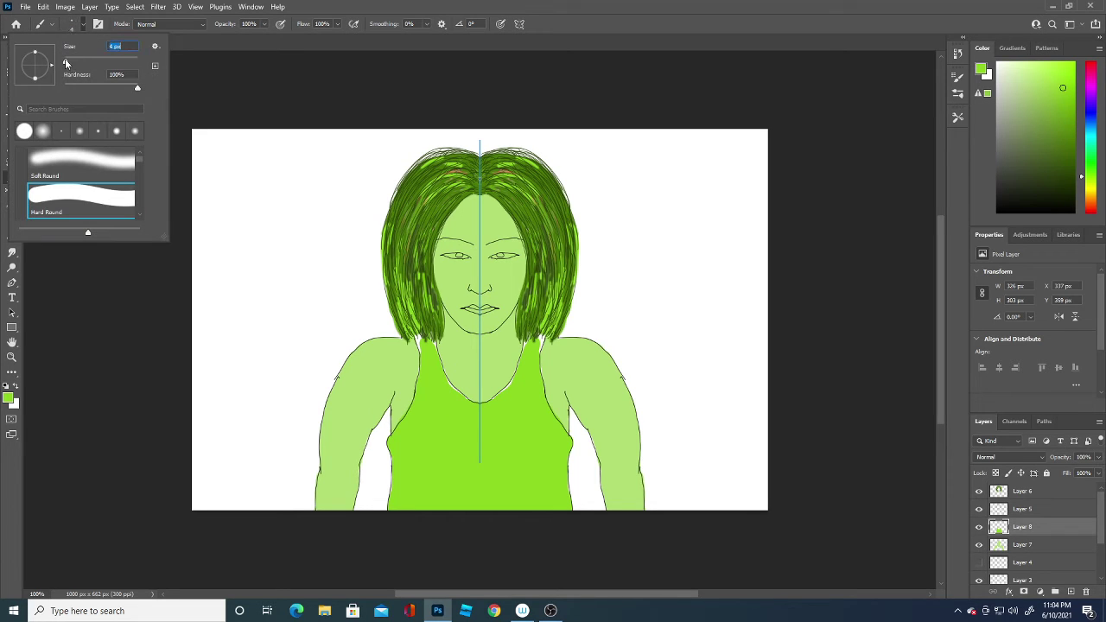
key(Return)
drag(425, 358, 416, 338)
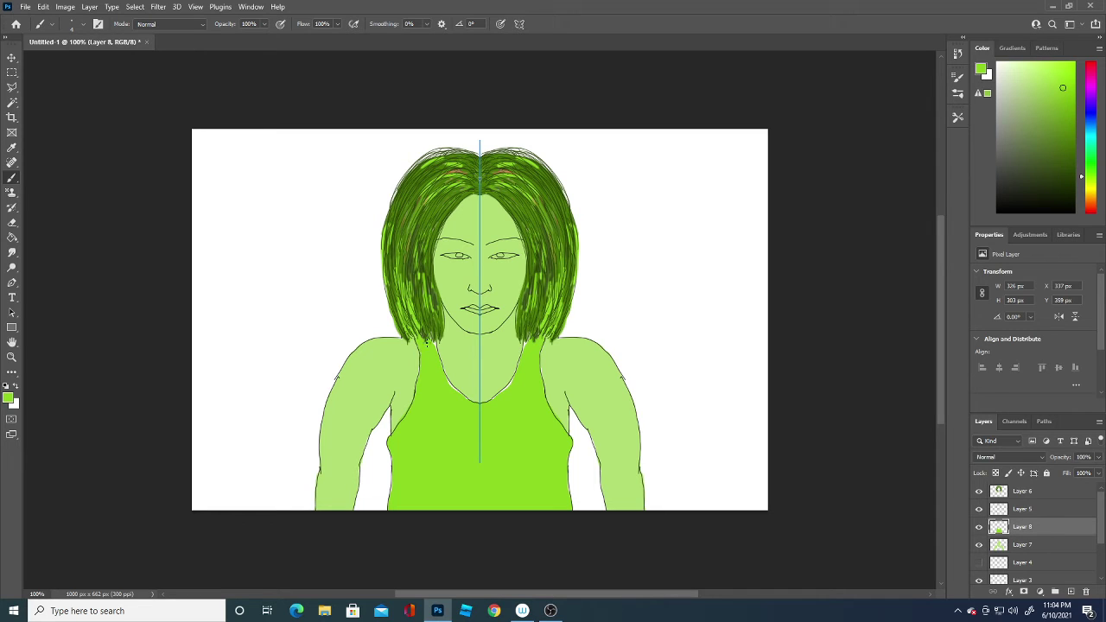
drag(433, 344, 451, 395)
Set the colour to white and add a new Layer 9 above Layer 6 for the eye whites
click(8, 397)
click(291, 396)
click(1064, 496)
click(1071, 592)
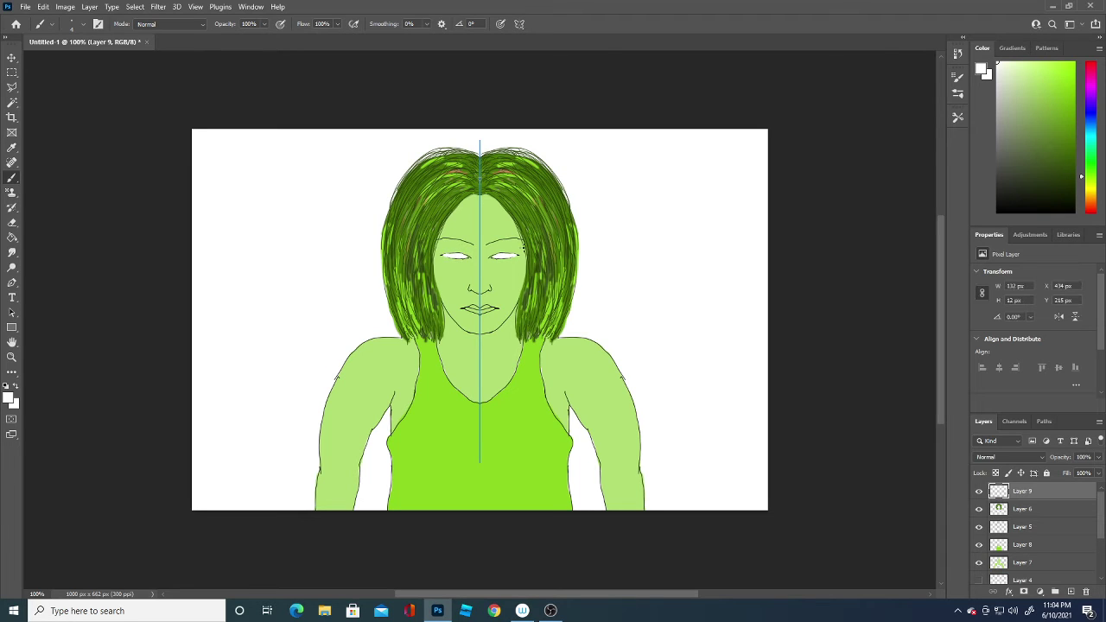
Set the colour to black and add a new Layer 10 for the pupils
click(10, 397)
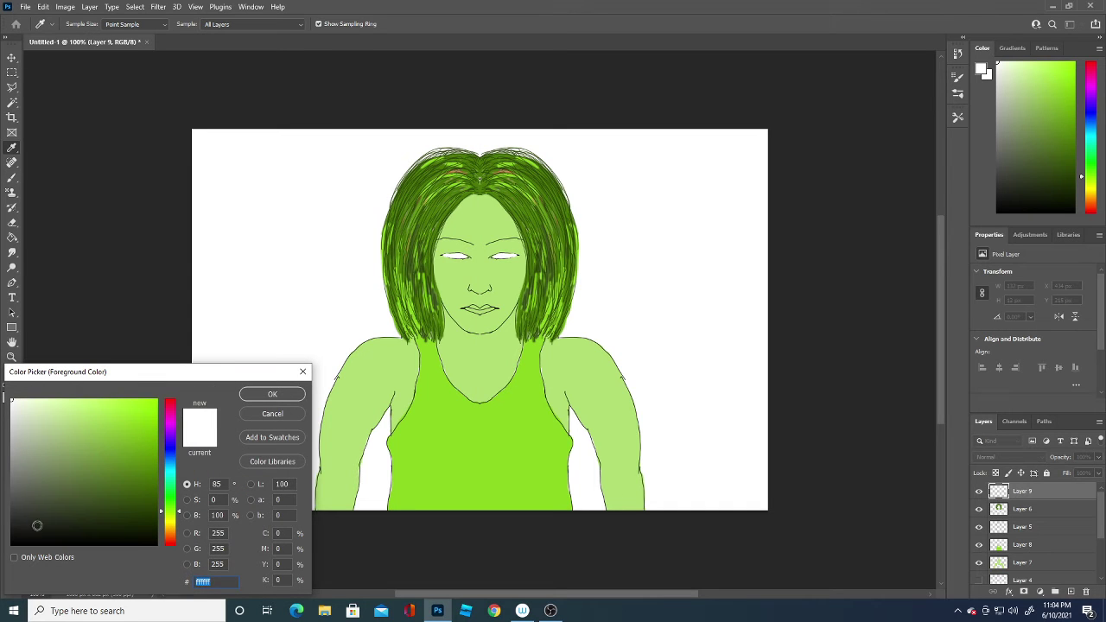
drag(37, 524, 4, 587)
click(257, 396)
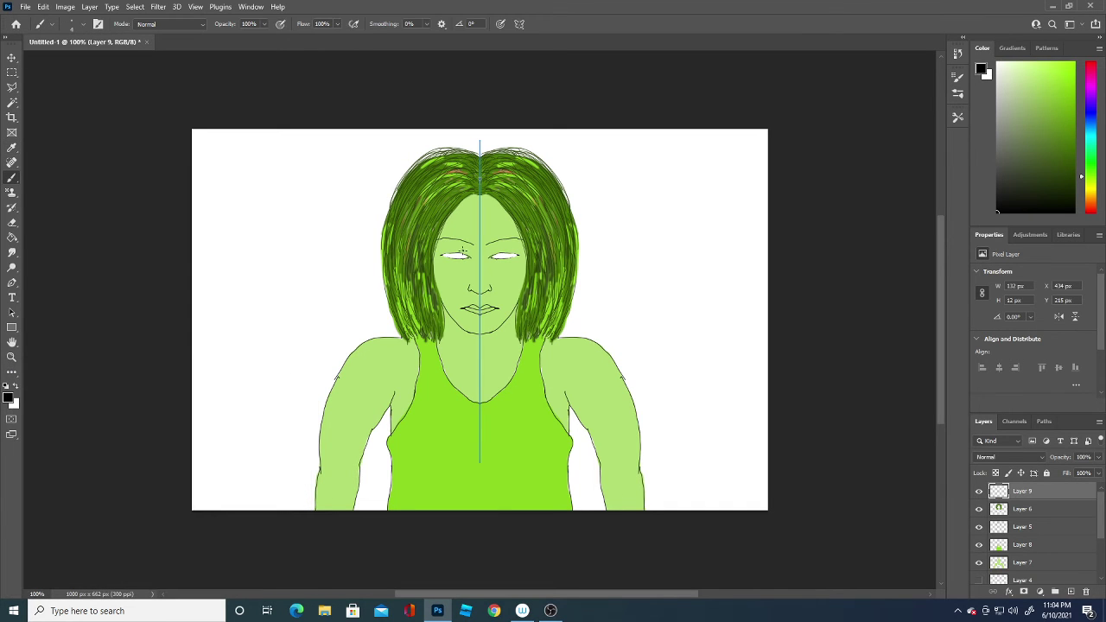
click(1071, 592)
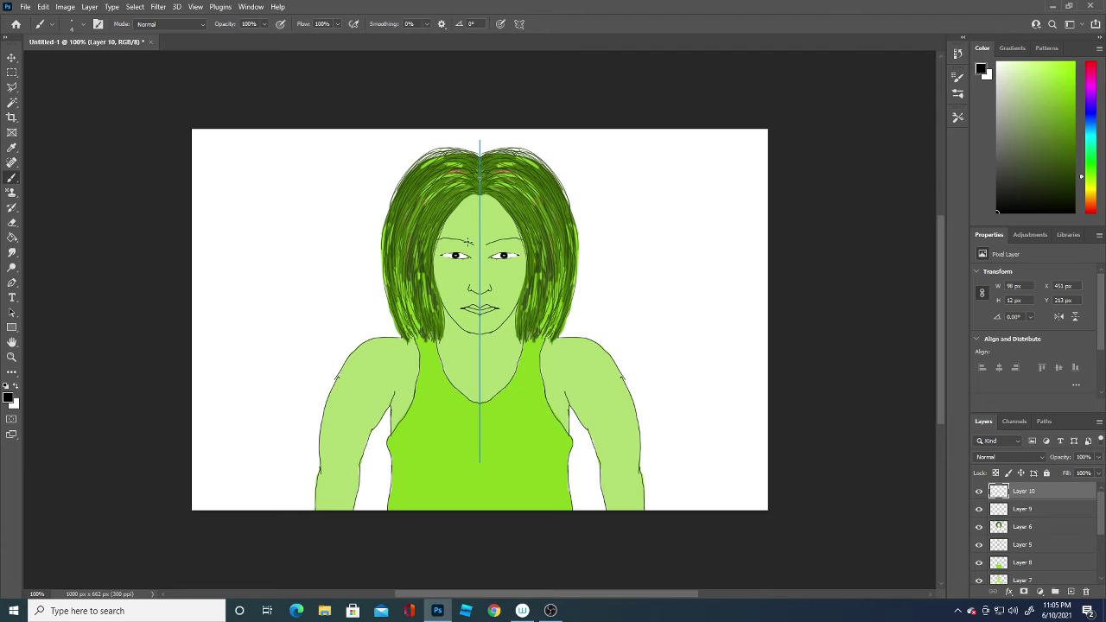
Paint black eyebrows above both eyes with a small brush, undoing stray marks
click(83, 24)
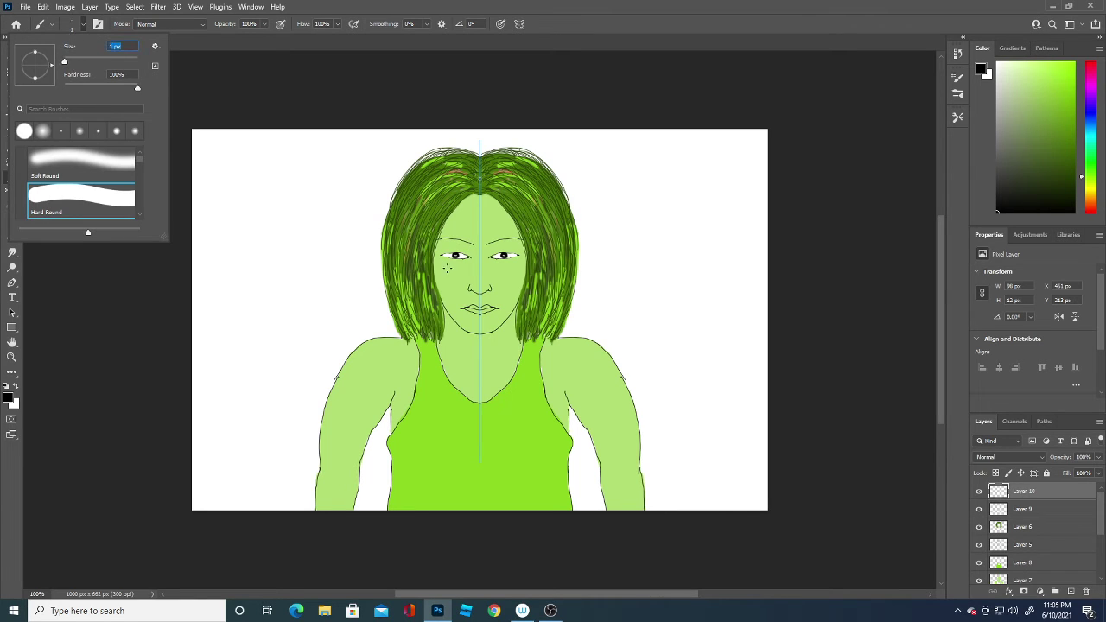
click(443, 254)
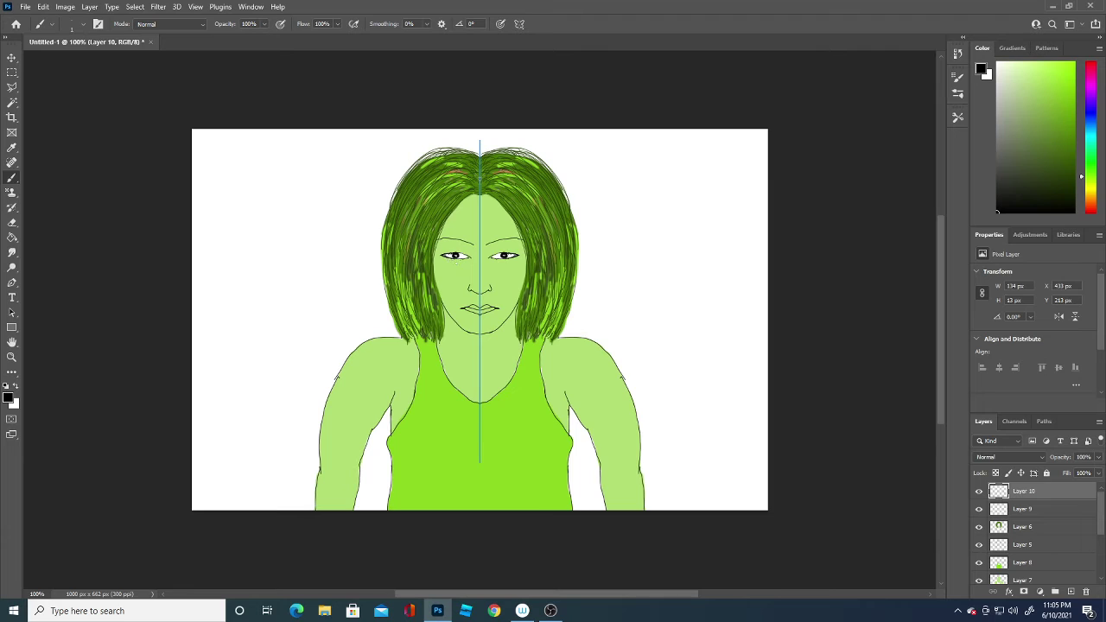
drag(505, 256, 492, 257)
key(ctrl+z)
drag(492, 239, 501, 237)
key(ctrl+z)
click(504, 229)
click(470, 261)
Toggle Layer 5's visibility to check it, then select Layer 8
click(978, 544)
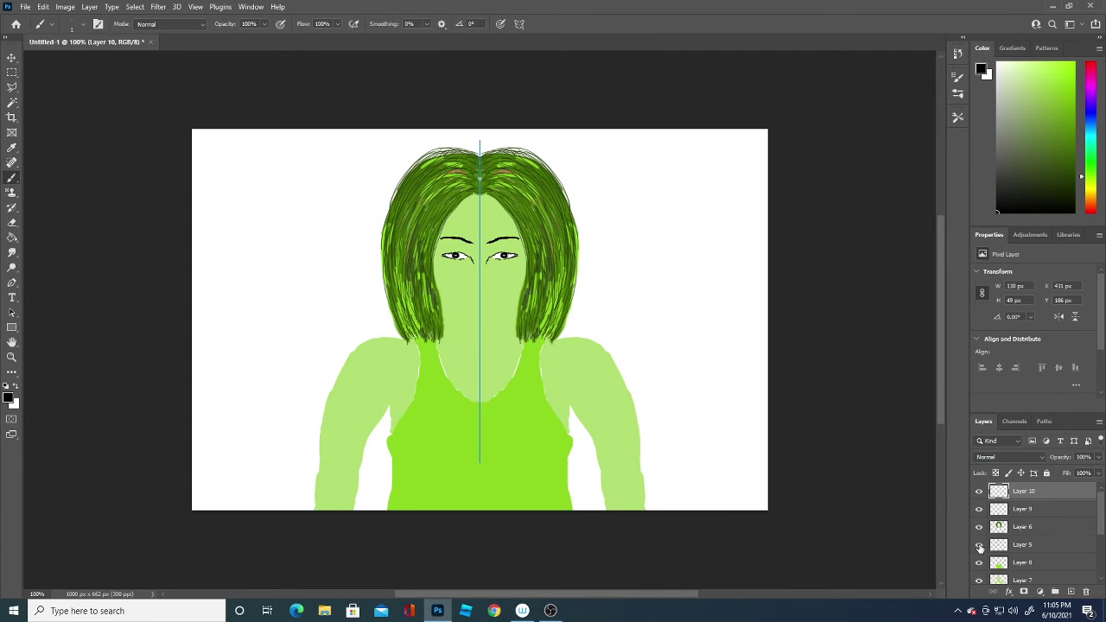
click(979, 544)
click(1024, 563)
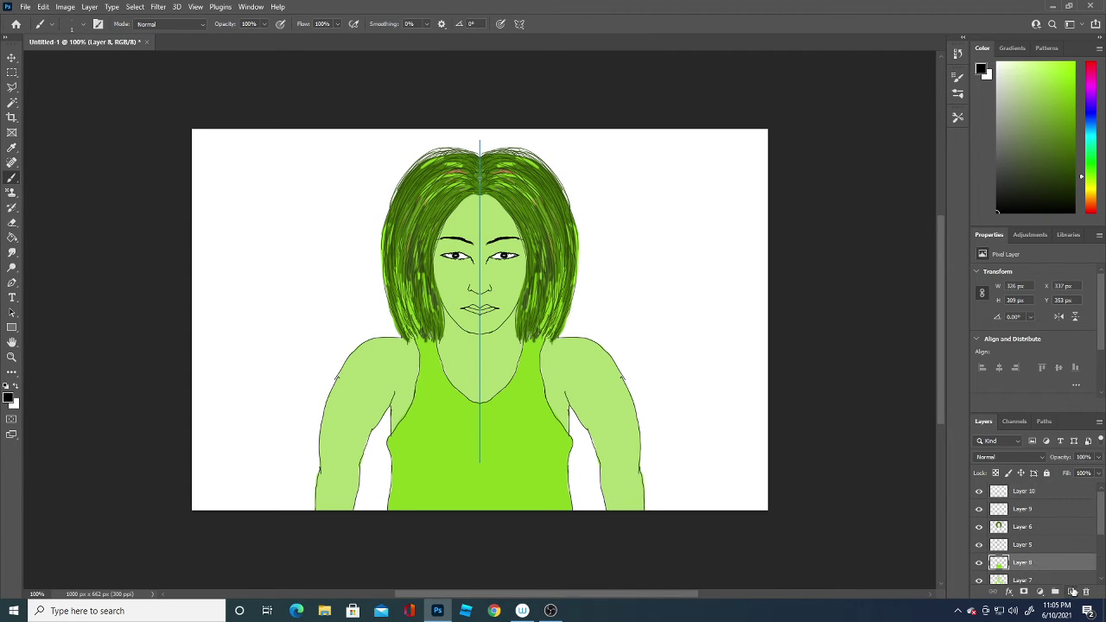
Add a layer above Layer 8 and bucket-fill it black, then undo the fill
click(1070, 592)
click(12, 237)
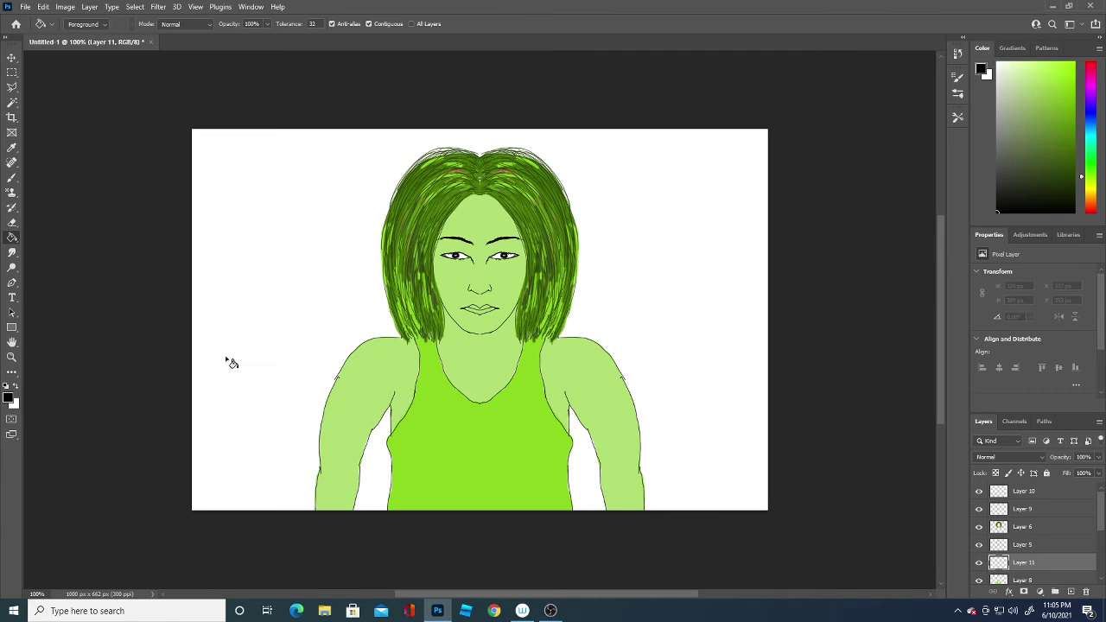
click(280, 359)
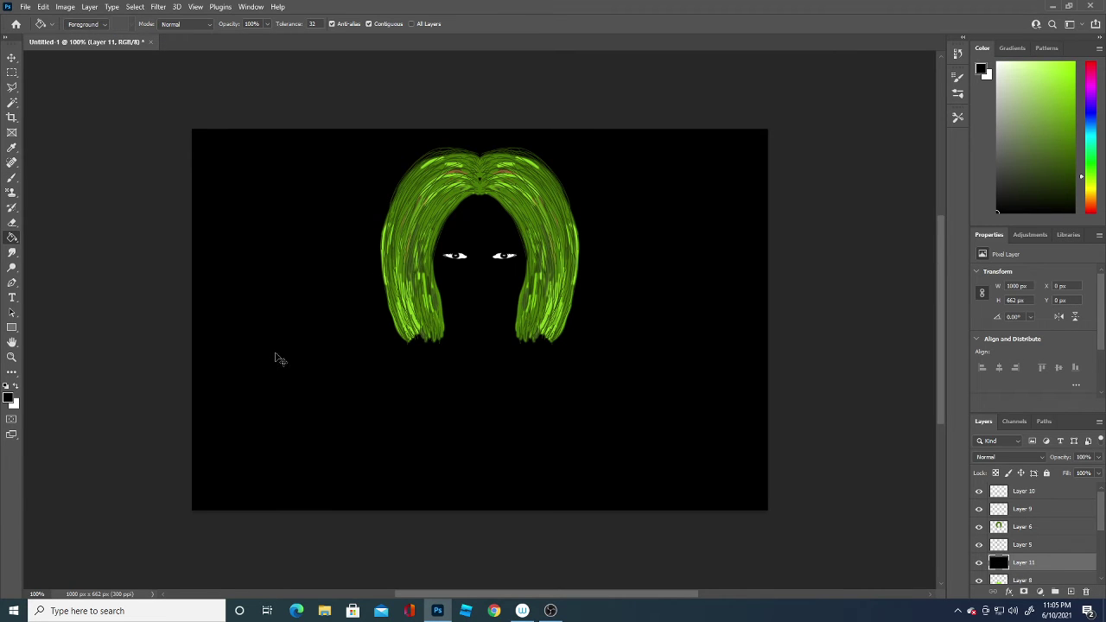
key(ctrl+z)
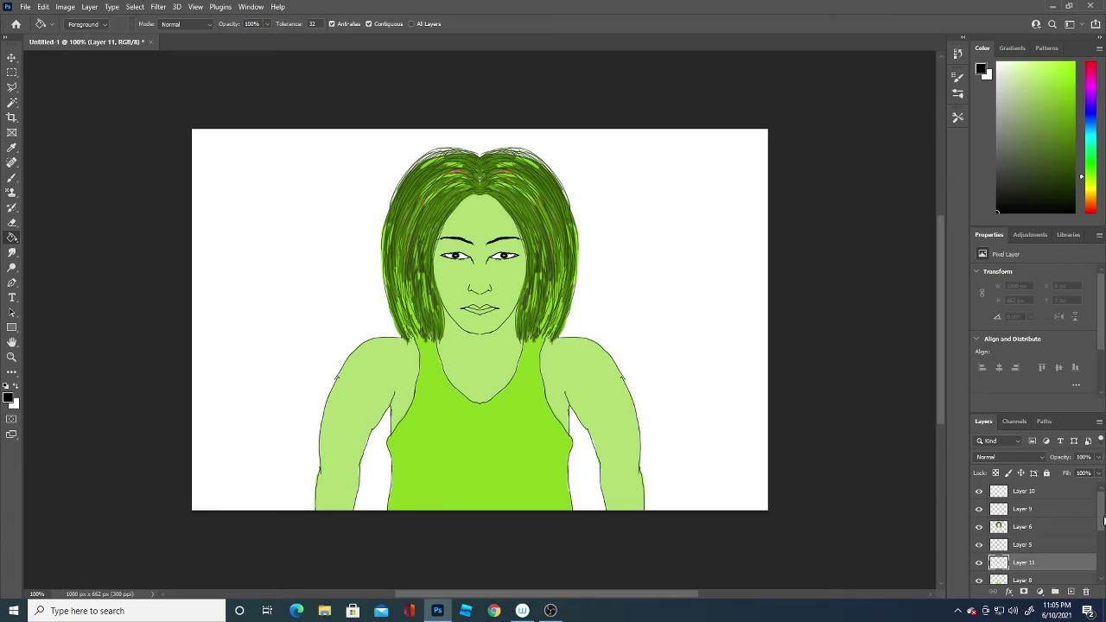
Fill a new Layer 12 above Layer 4 with solid black as the background
drag(1101, 521, 1102, 551)
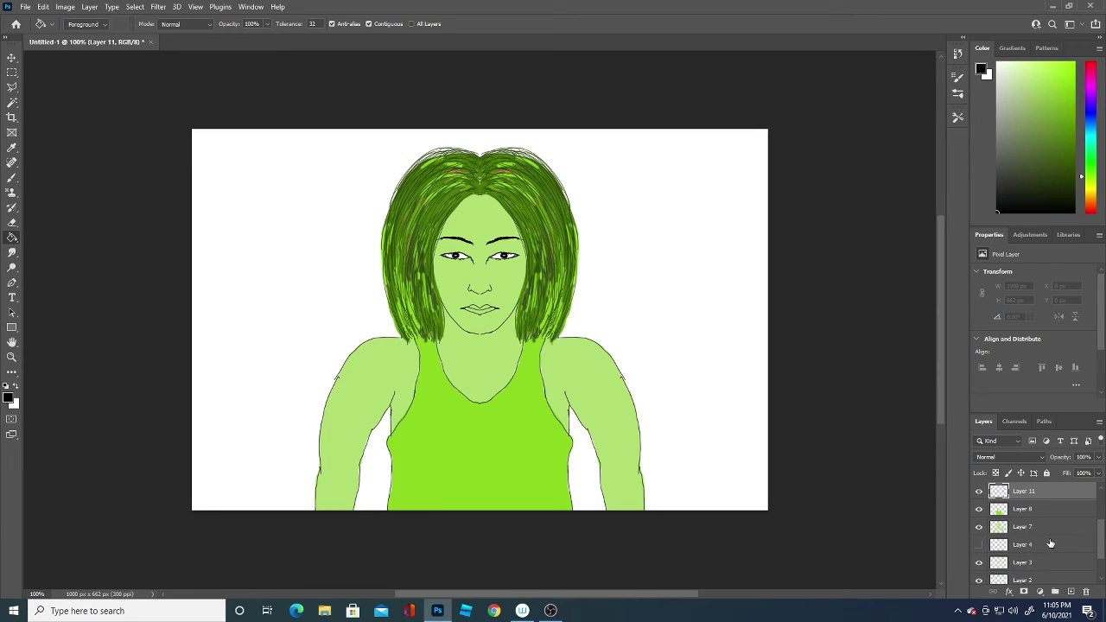
click(1047, 544)
click(1071, 593)
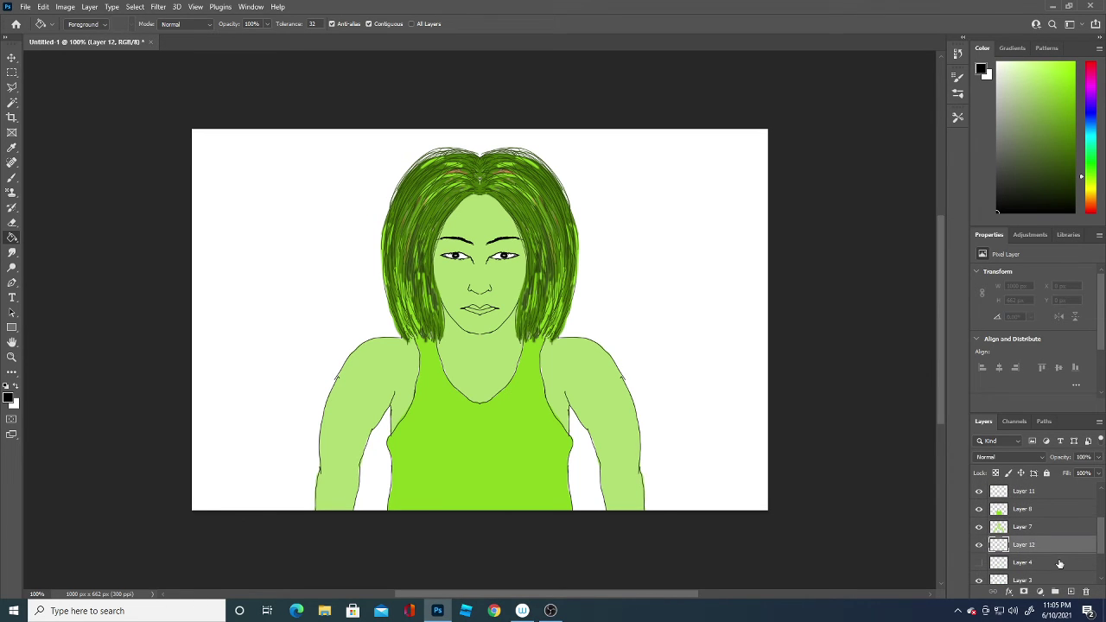
click(710, 397)
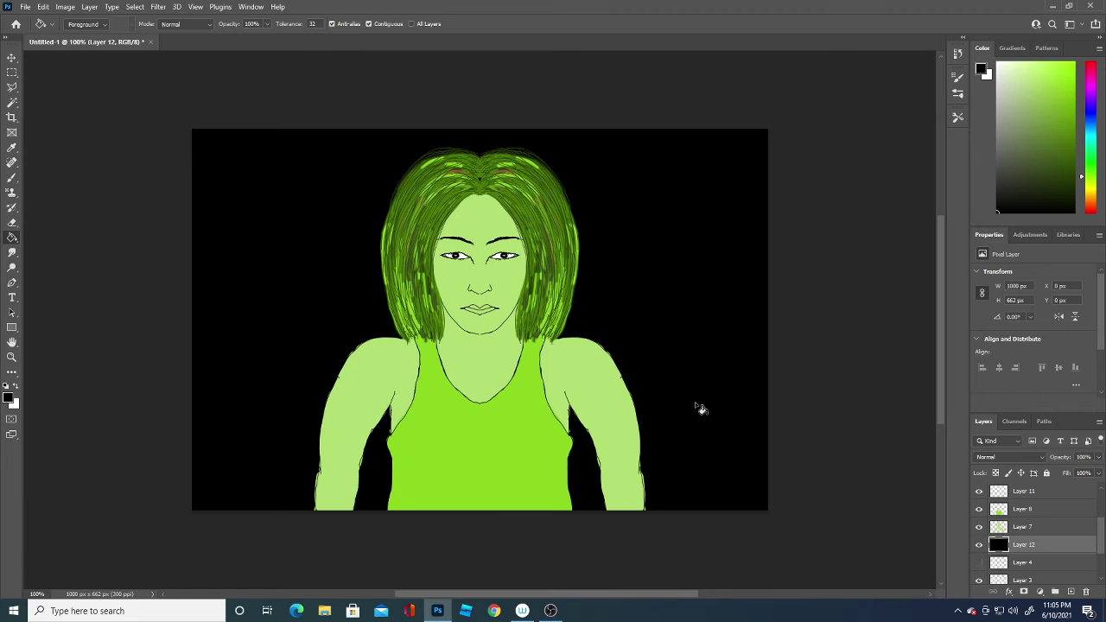
click(9, 398)
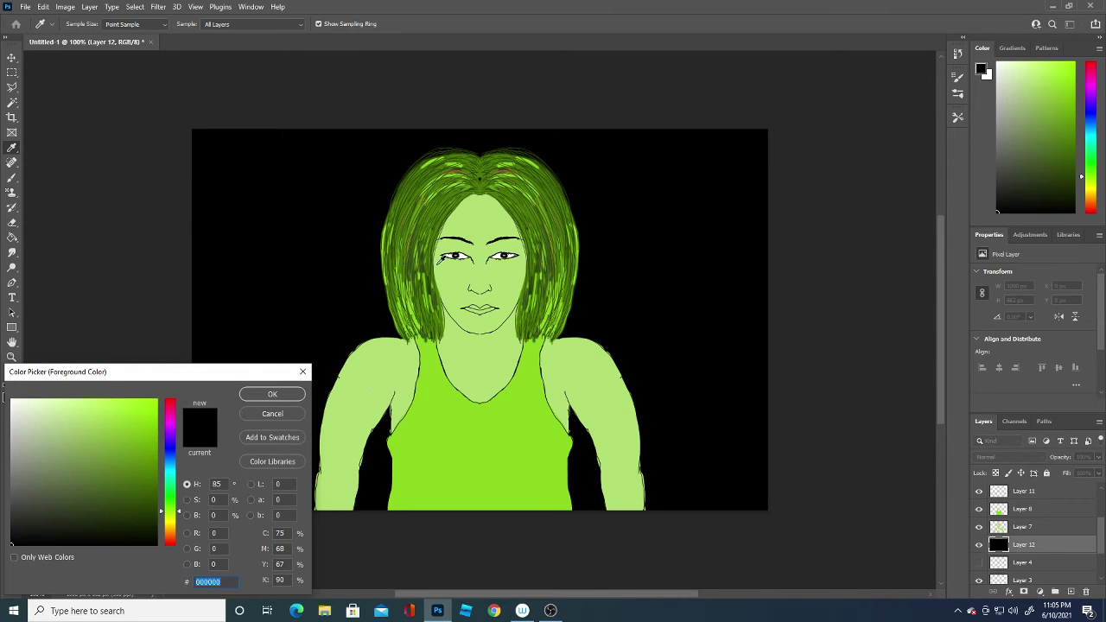
Choose a brighter green, based on the hair colour, and flood-fill the background with it
click(447, 195)
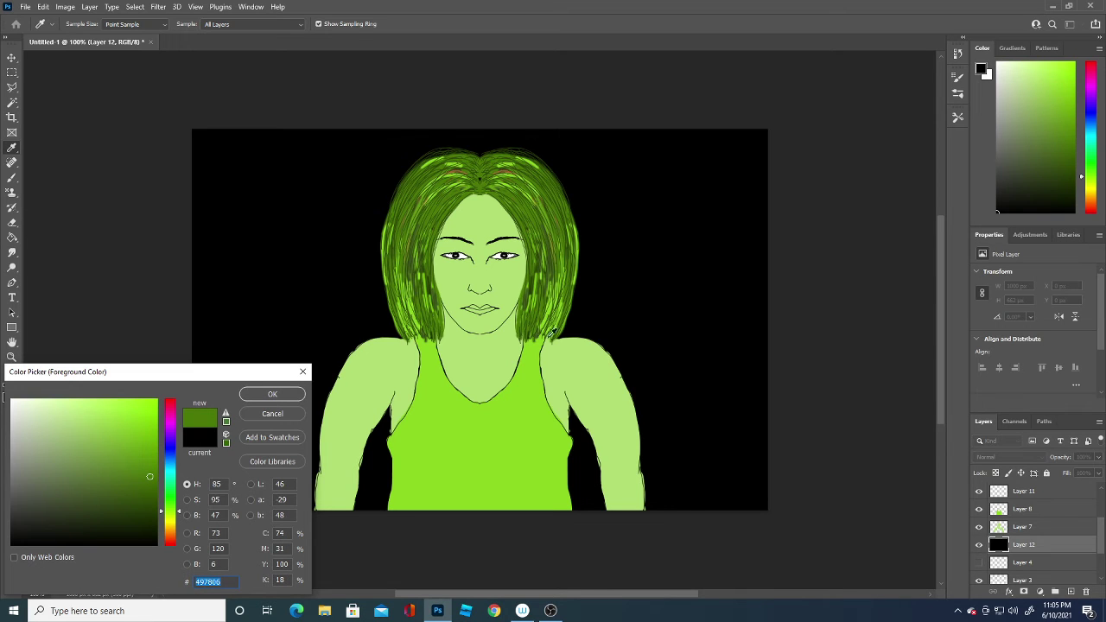
click(150, 446)
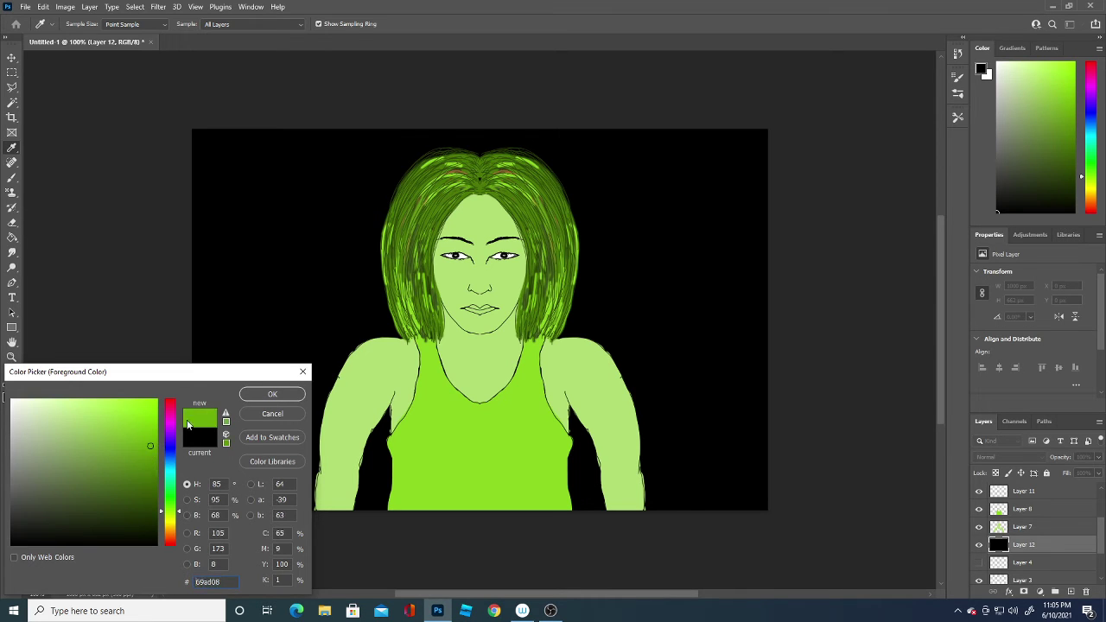
click(275, 395)
key(g)
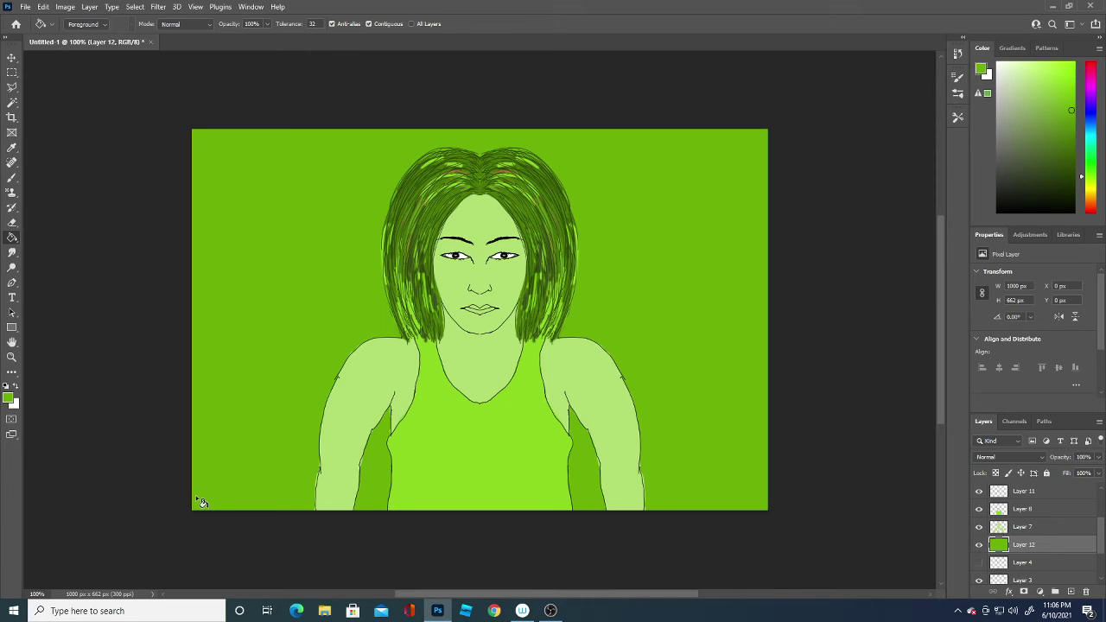
Set the foreground to the arm's light skin green and add a new layer above Layer 10
click(8, 397)
click(586, 366)
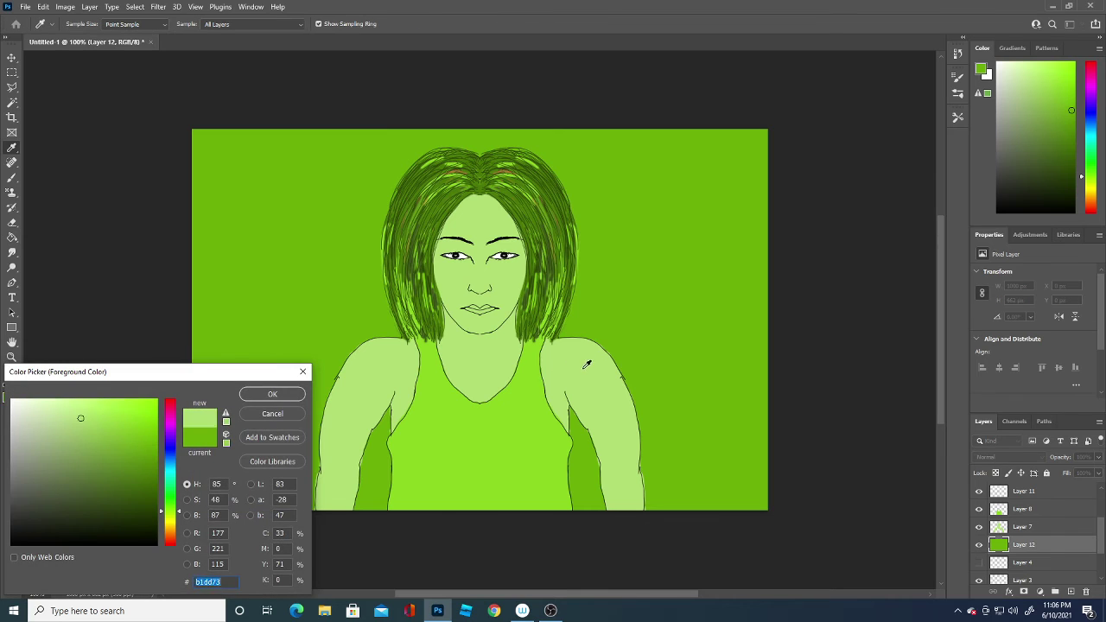
click(290, 393)
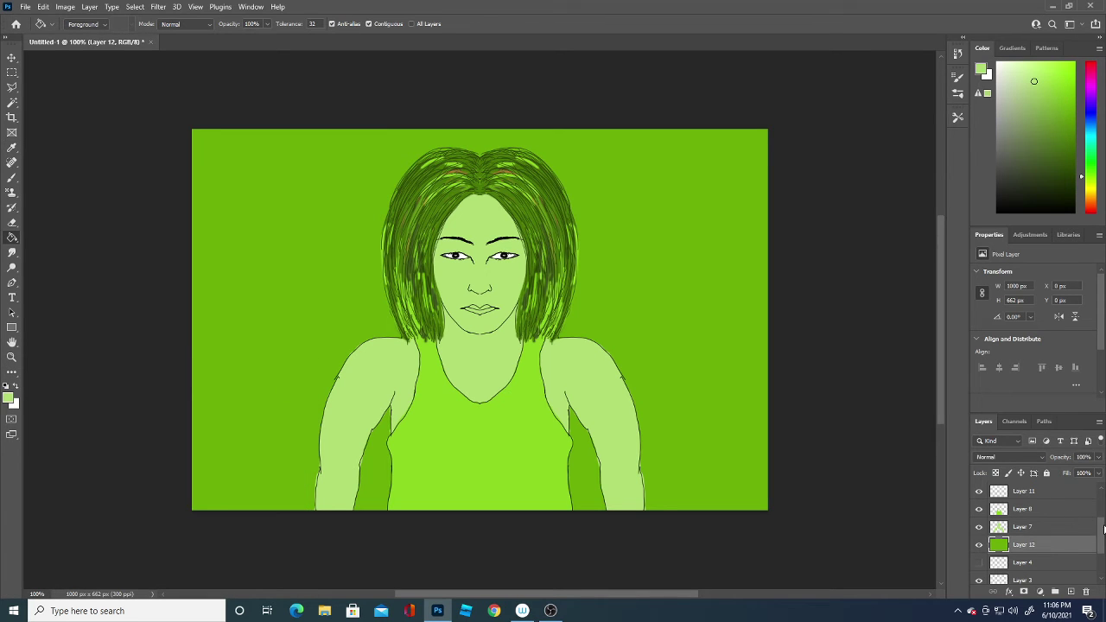
drag(1103, 529, 1100, 498)
click(1061, 496)
click(1071, 592)
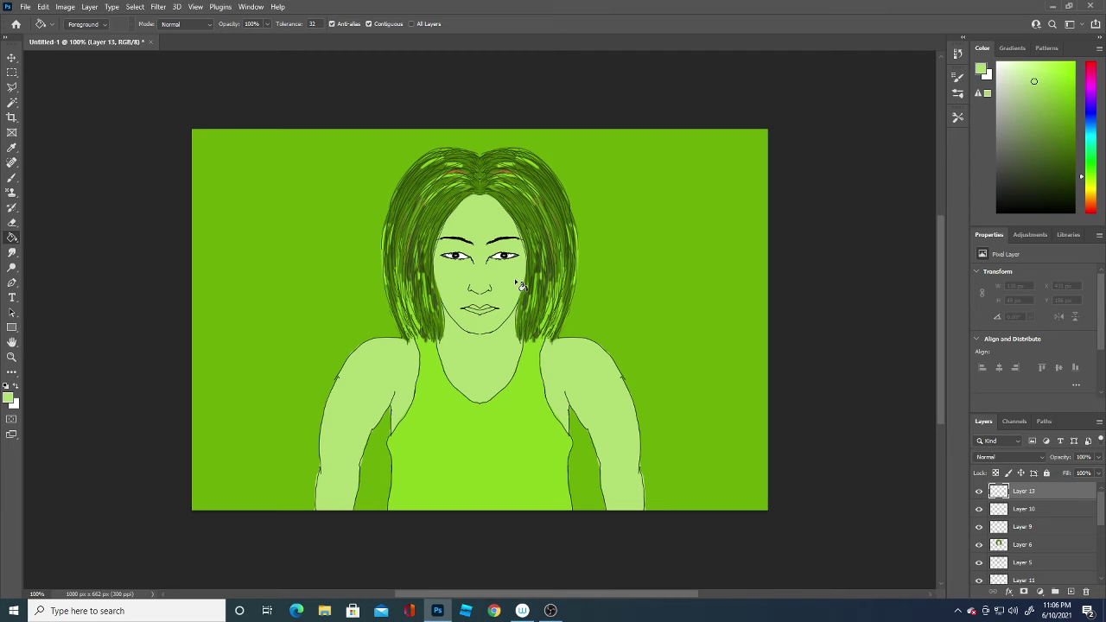
Switch to the Brush tool and set its size to 6 px
click(12, 178)
click(74, 24)
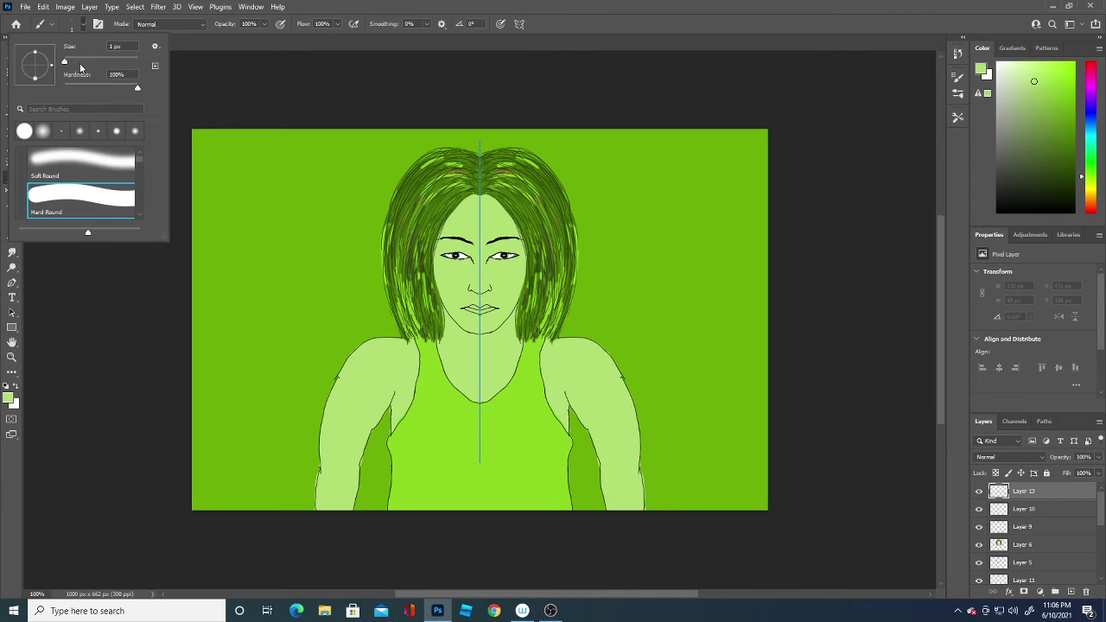
drag(65, 63, 71, 65)
drag(71, 65, 66, 66)
drag(66, 66, 67, 63)
key(Return)
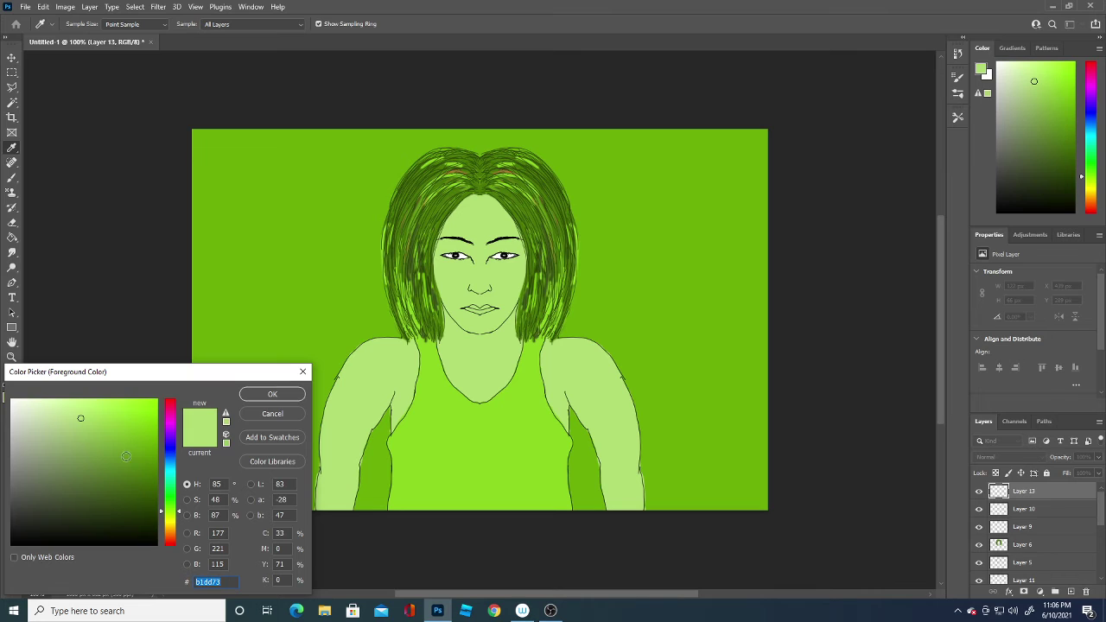
Try a darker green, return to the light skin green, then test and undo a chin stroke
click(104, 451)
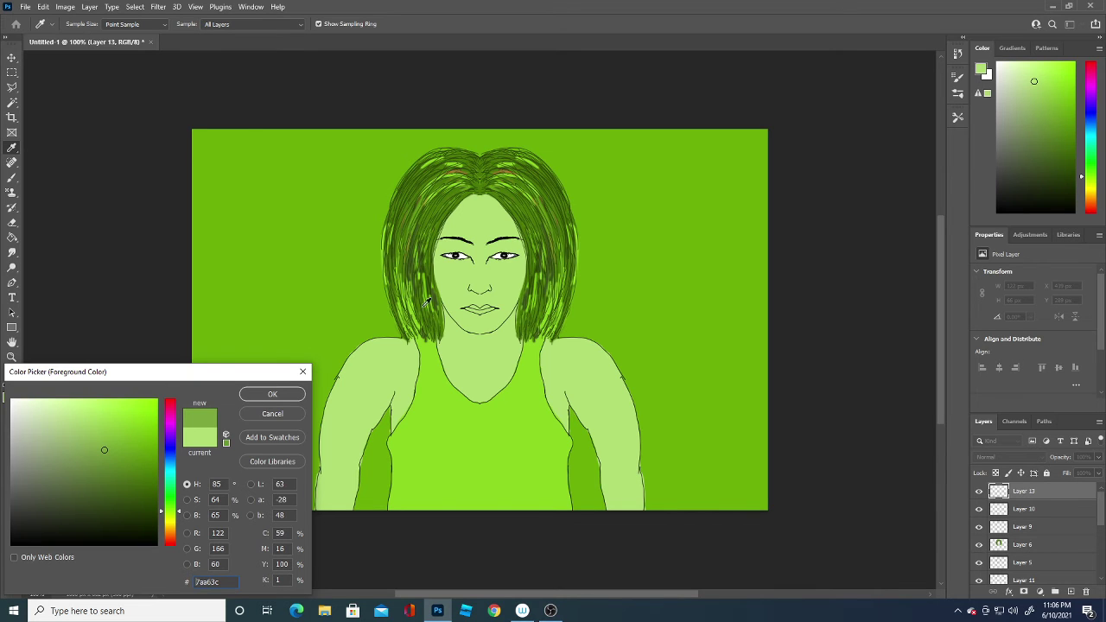
click(451, 285)
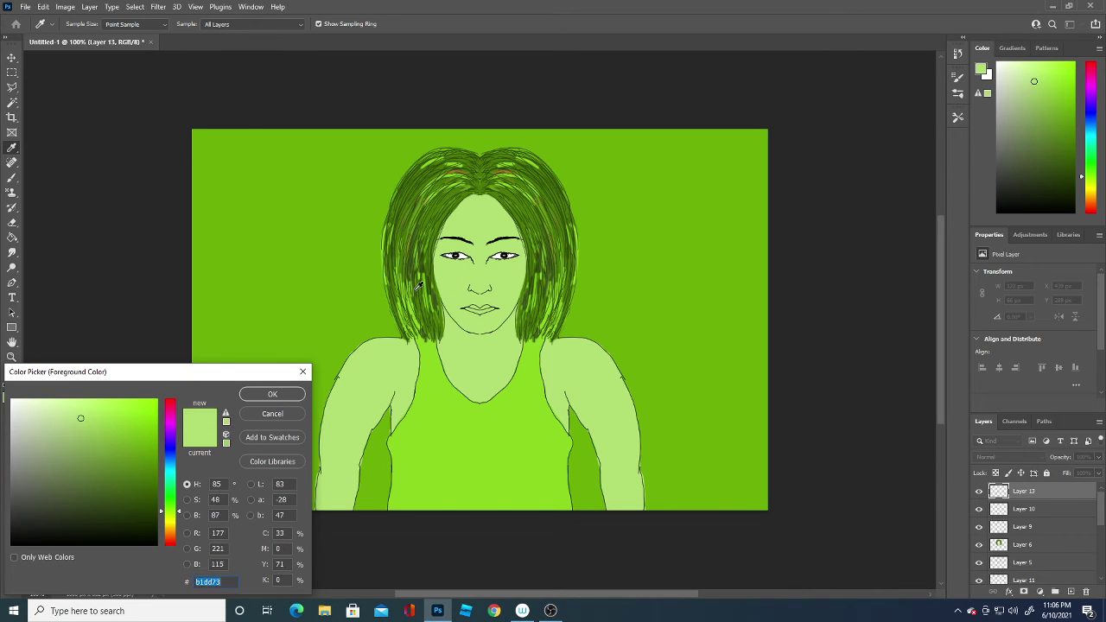
click(270, 394)
key(b)
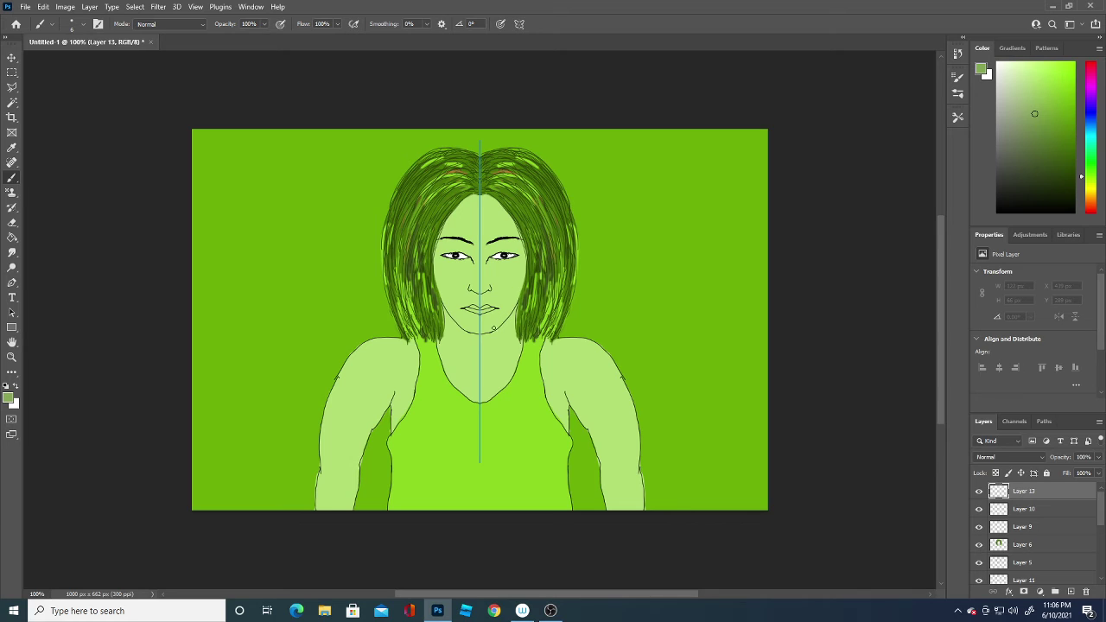
drag(485, 330, 494, 326)
key(ctrl+z)
Set the painting colour to muted green 85a756
click(8, 397)
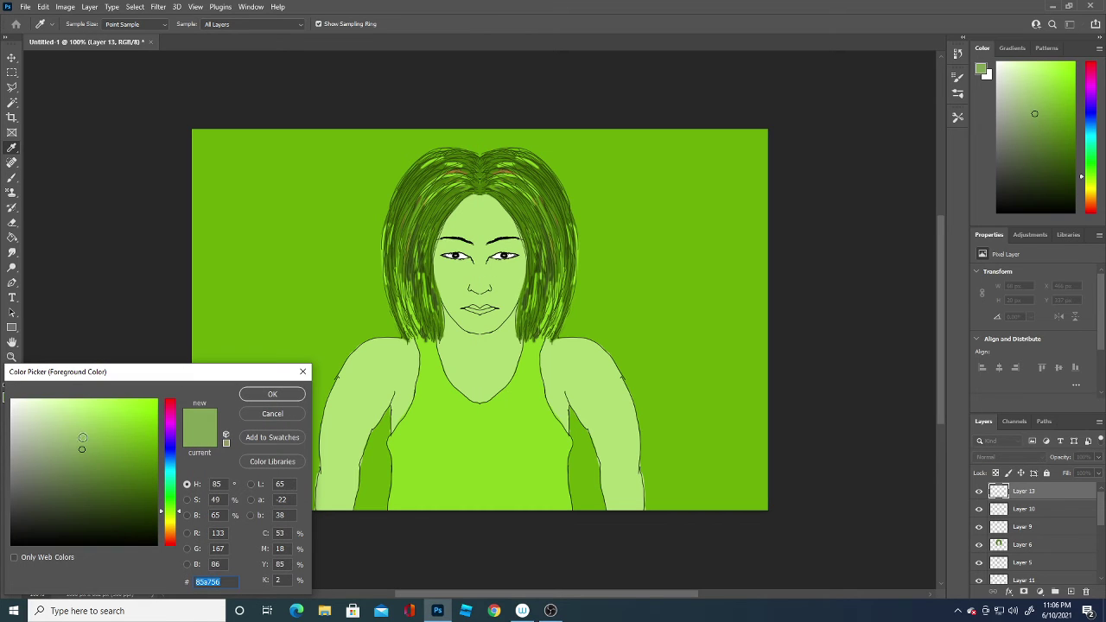
click(272, 394)
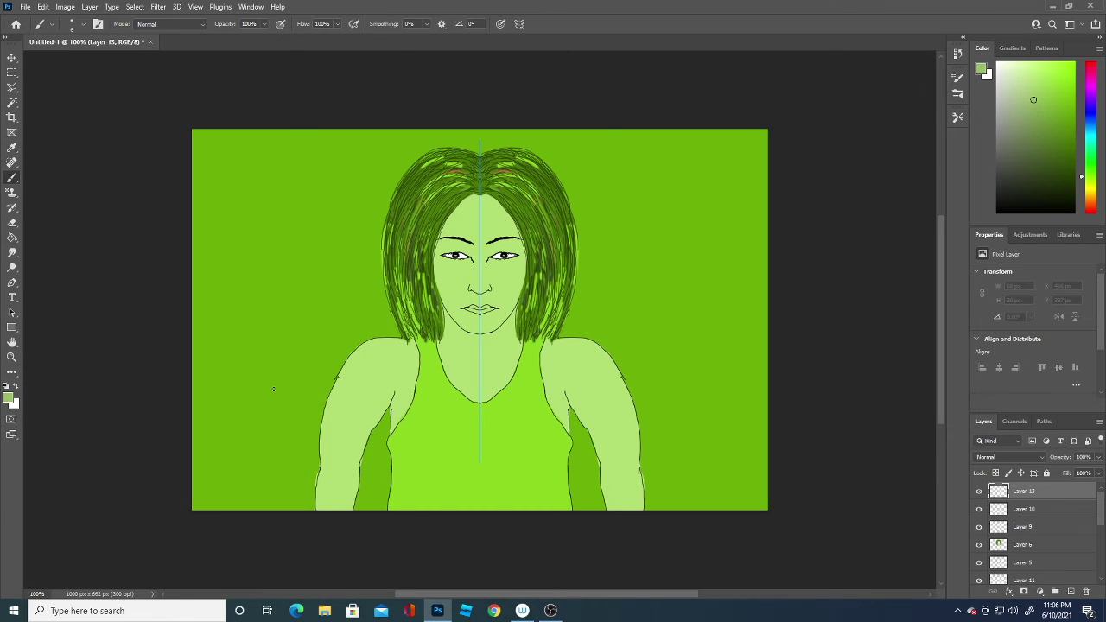
click(519, 23)
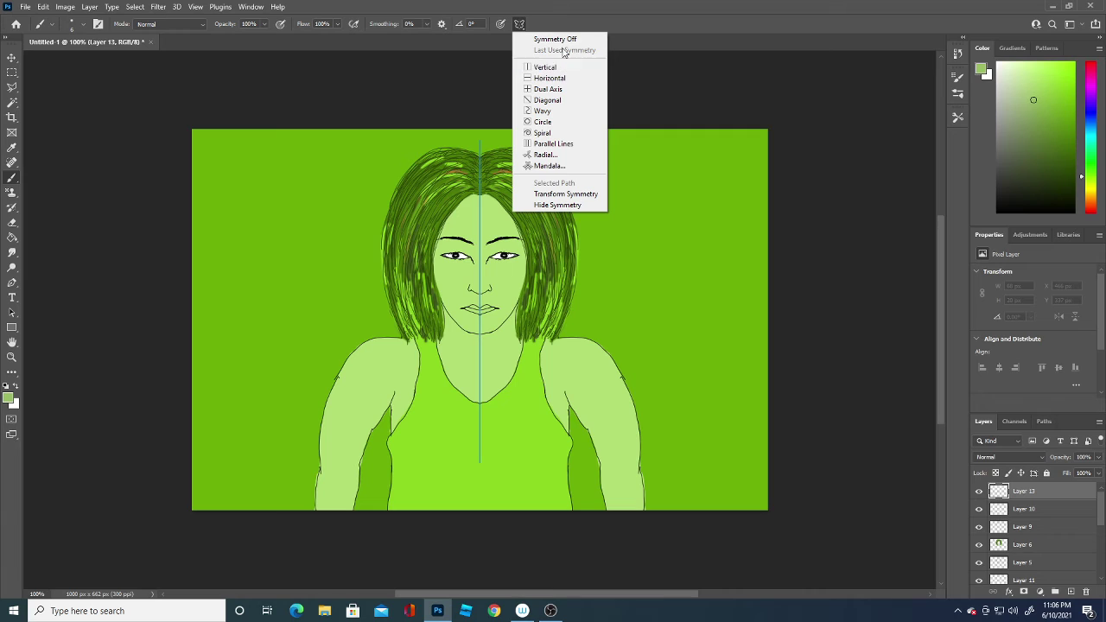
Turn symmetry off and shade the right jawline, across the left eye, and near the chin
click(557, 39)
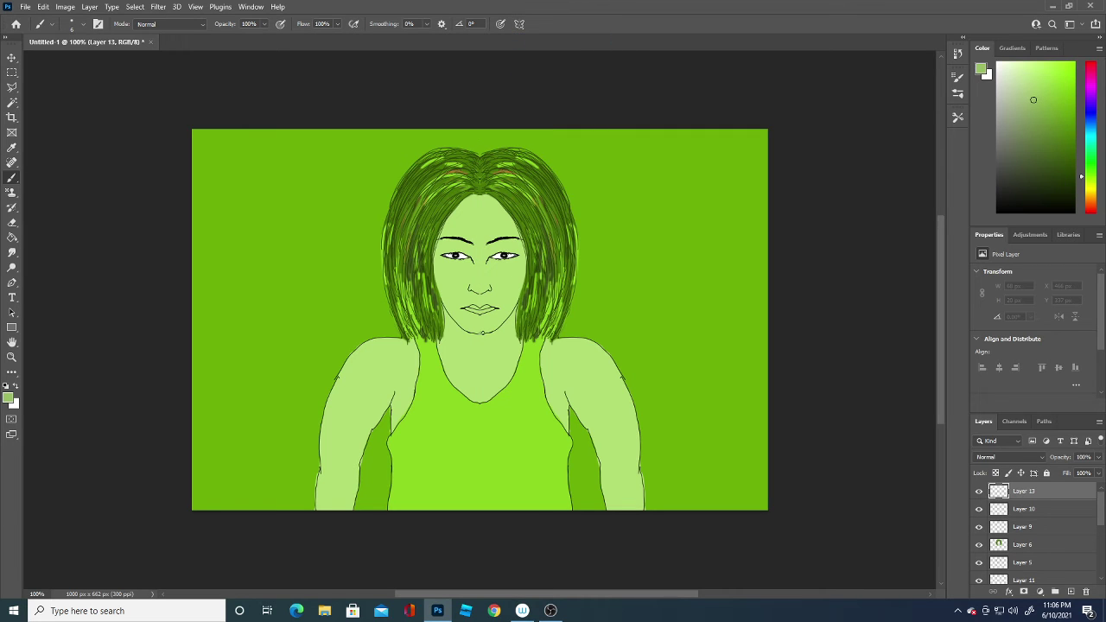
mouse_move(482, 332)
mouse_down()
mouse_move(509, 312)
mouse_move(522, 261)
mouse_up()
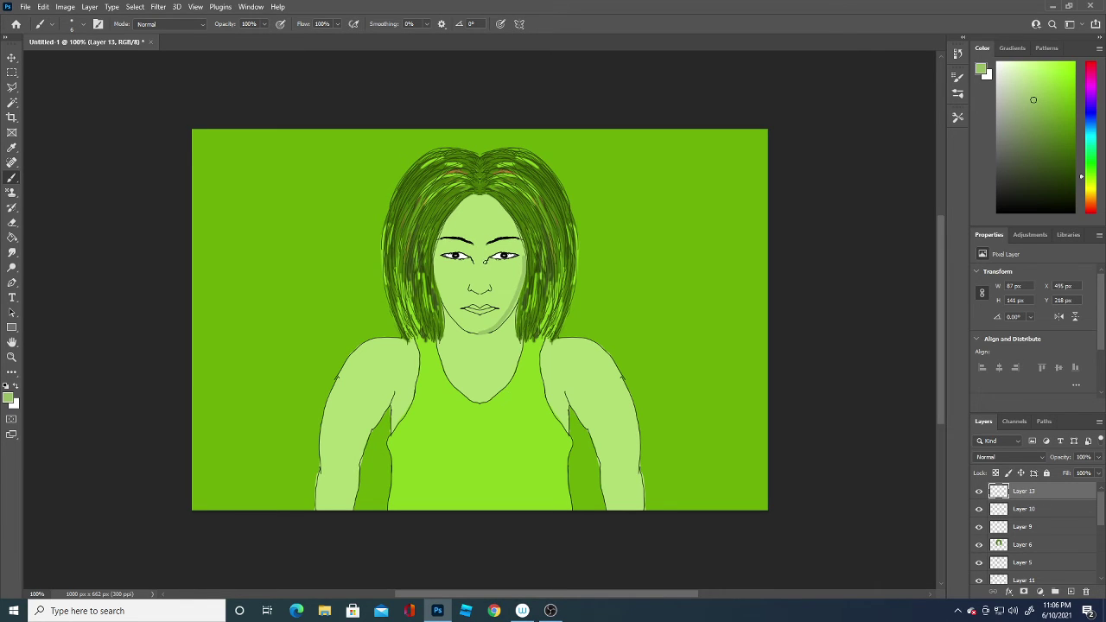
drag(485, 260, 509, 244)
key(ctrl+z)
drag(443, 250, 518, 250)
mouse_move(488, 198)
mouse_down()
mouse_move(503, 212)
mouse_move(506, 204)
mouse_up()
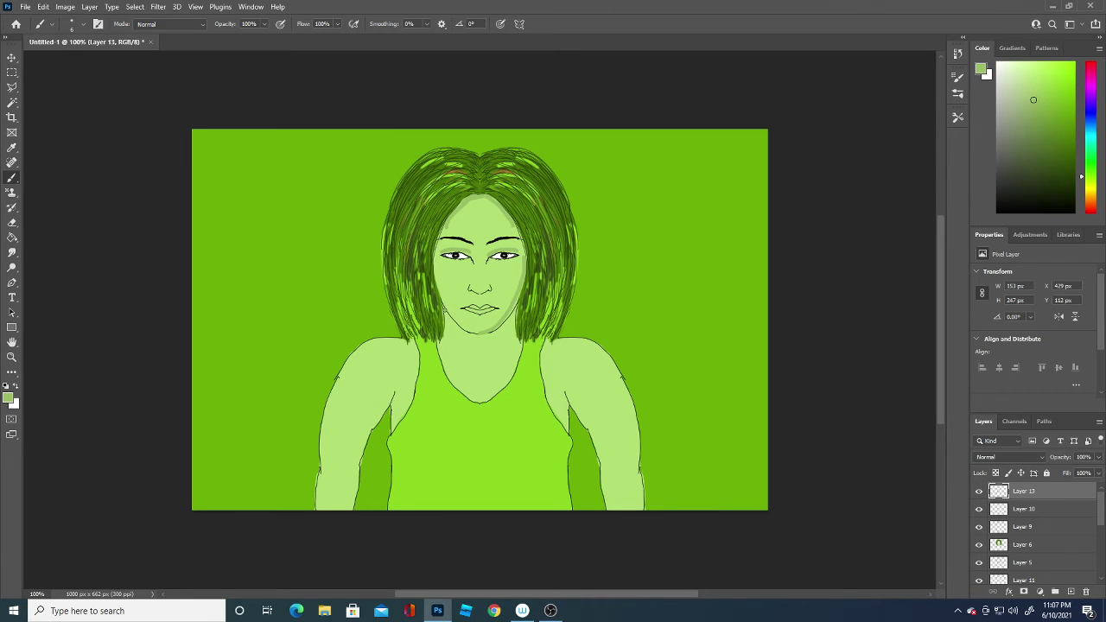
drag(470, 333, 472, 325)
Pick a lighter green, then sample a slightly darker green from the face
key(i)
click(8, 397)
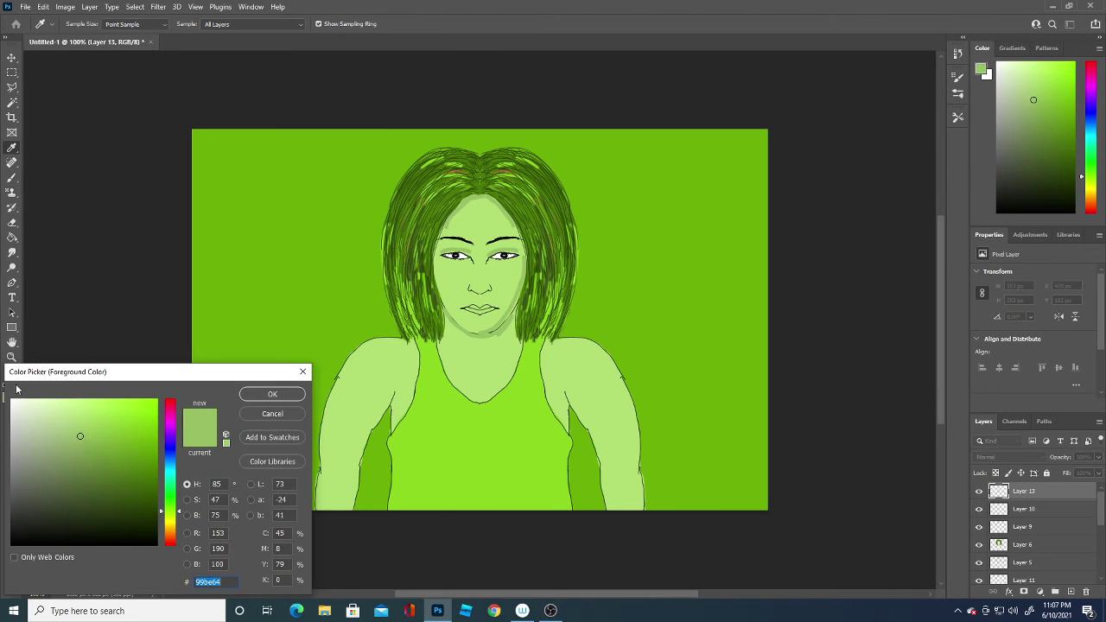
click(77, 419)
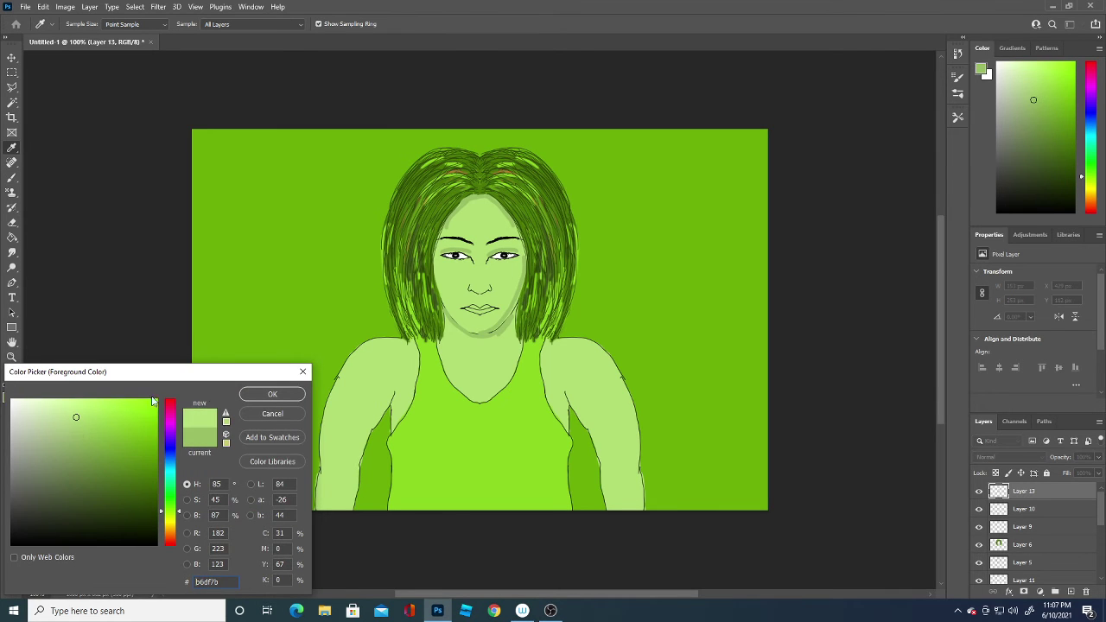
click(272, 393)
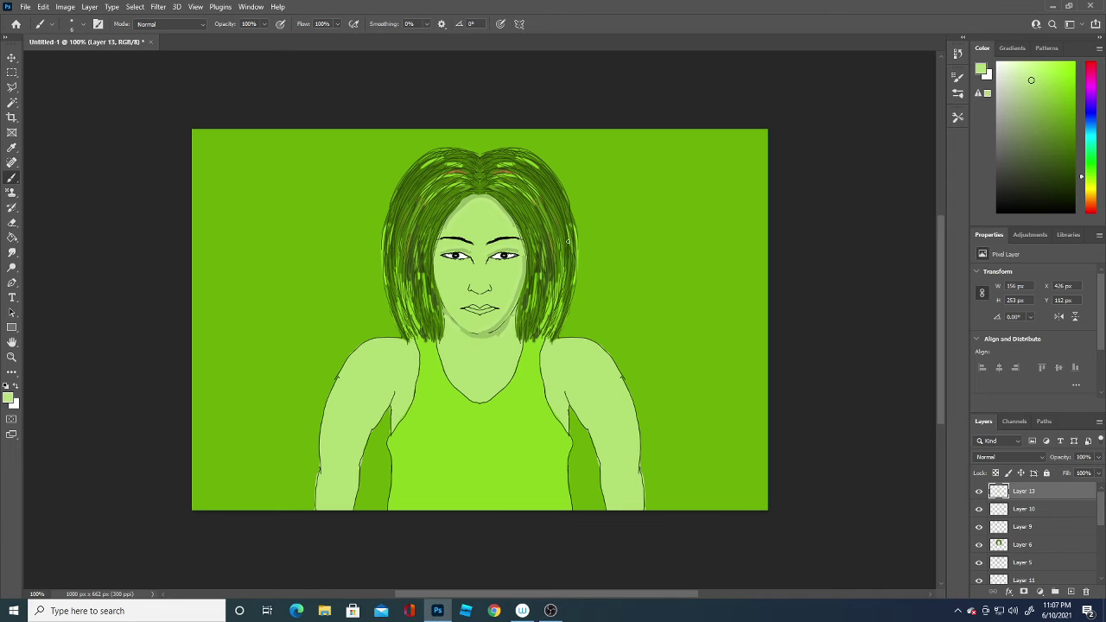
click(9, 397)
click(510, 244)
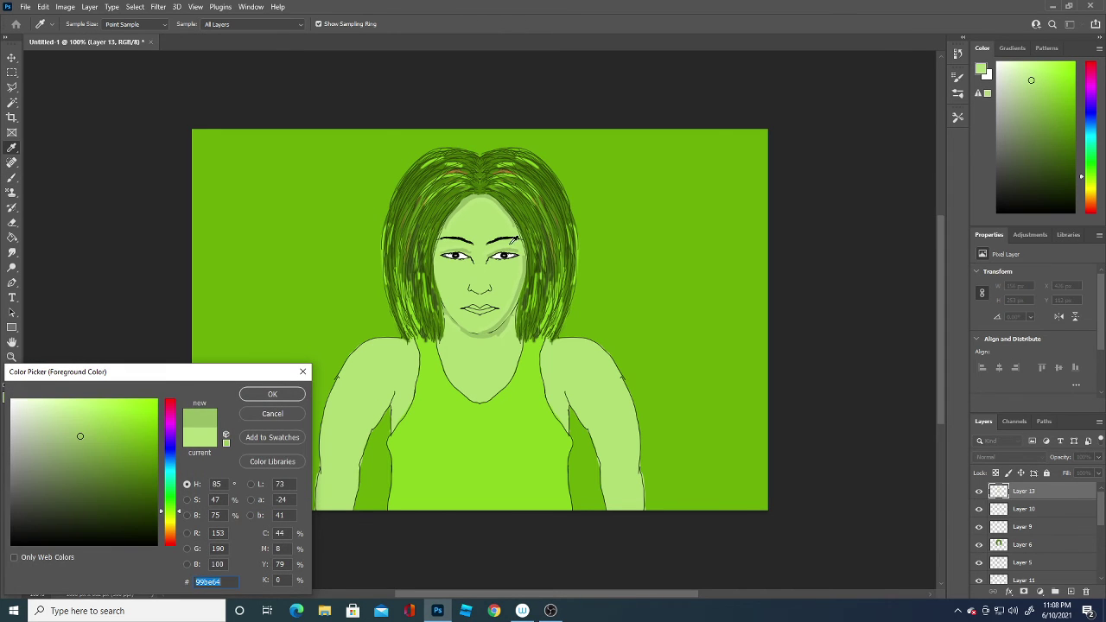
click(272, 394)
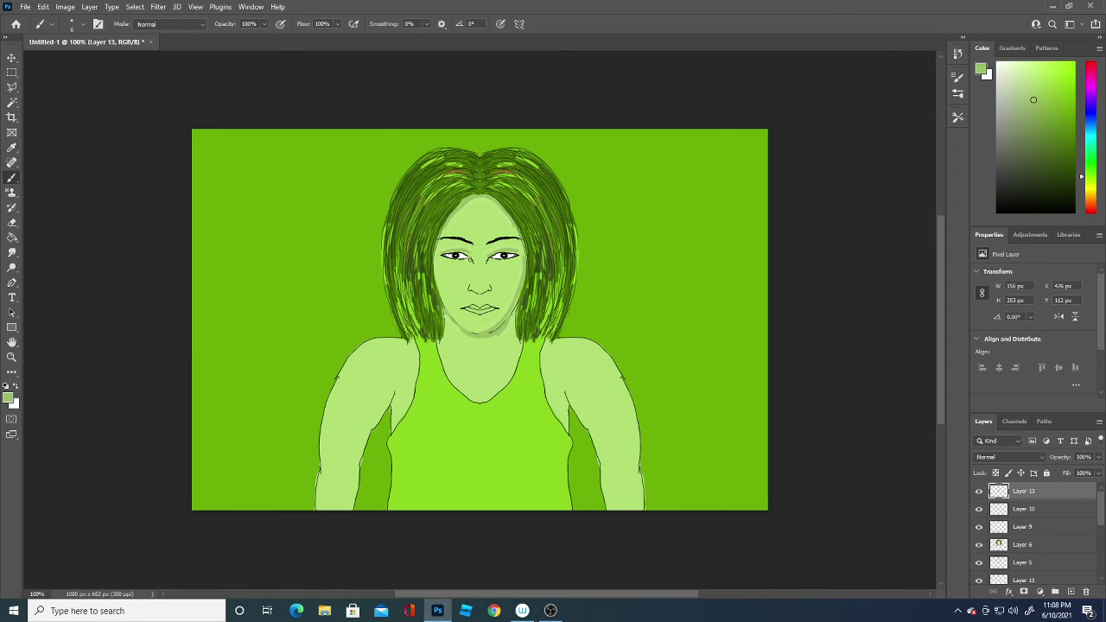
Shade beside the nose and below the eye, then hide Layer 13
drag(471, 259, 466, 290)
drag(447, 260, 456, 264)
click(979, 491)
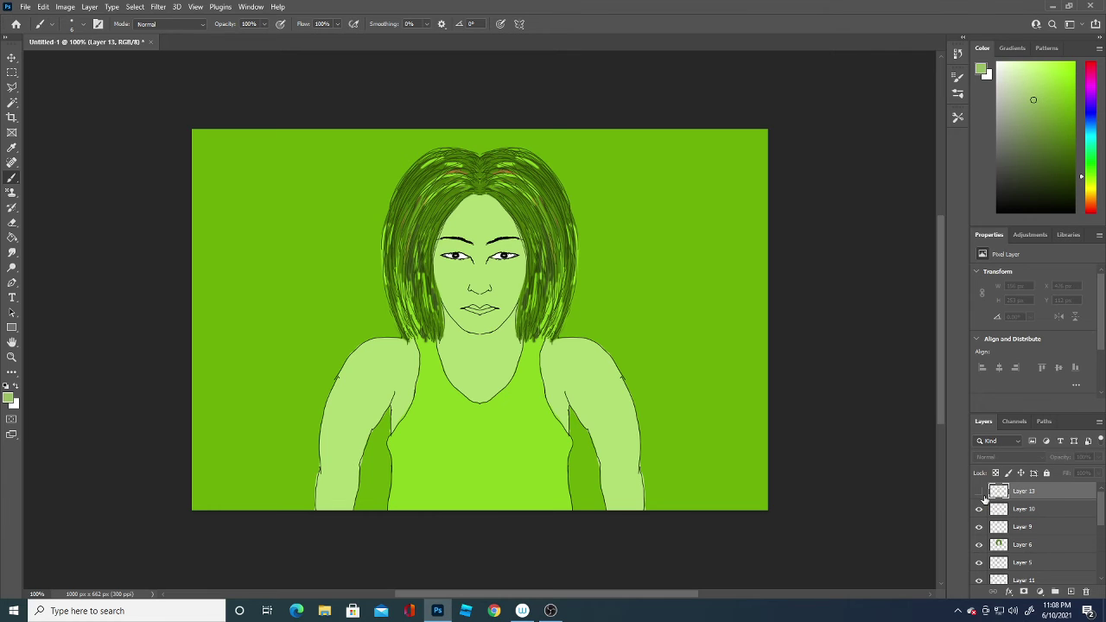
Pick a slightly darker skin green, paint a right-cheek stroke on new Layer 14, then hide it
click(9, 398)
click(502, 287)
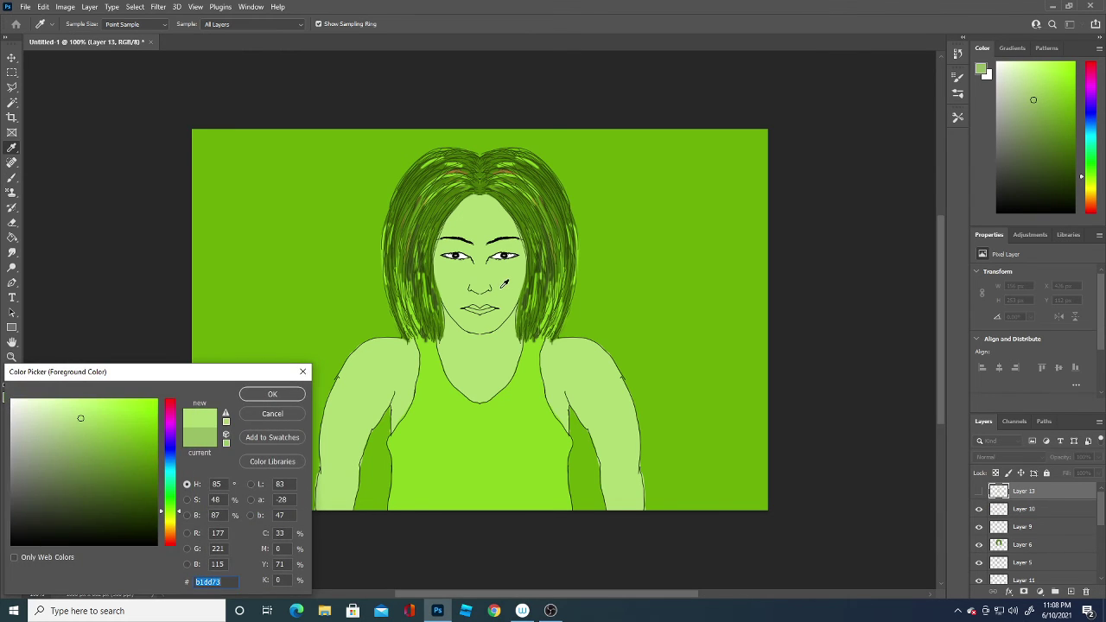
click(83, 441)
click(272, 394)
key(b)
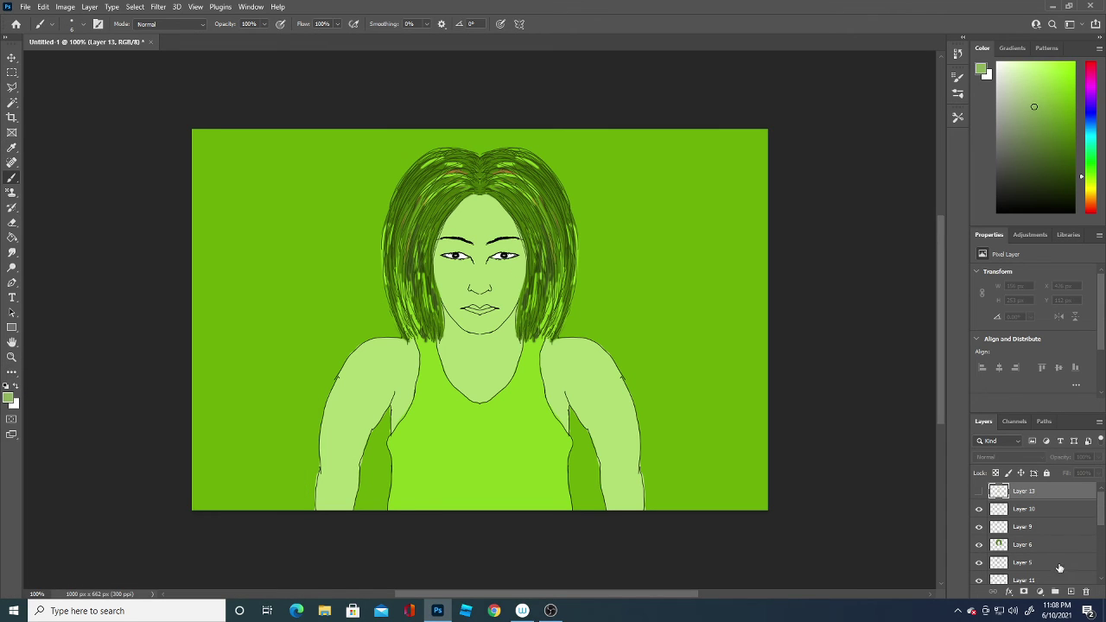
click(1070, 592)
drag(520, 261, 512, 300)
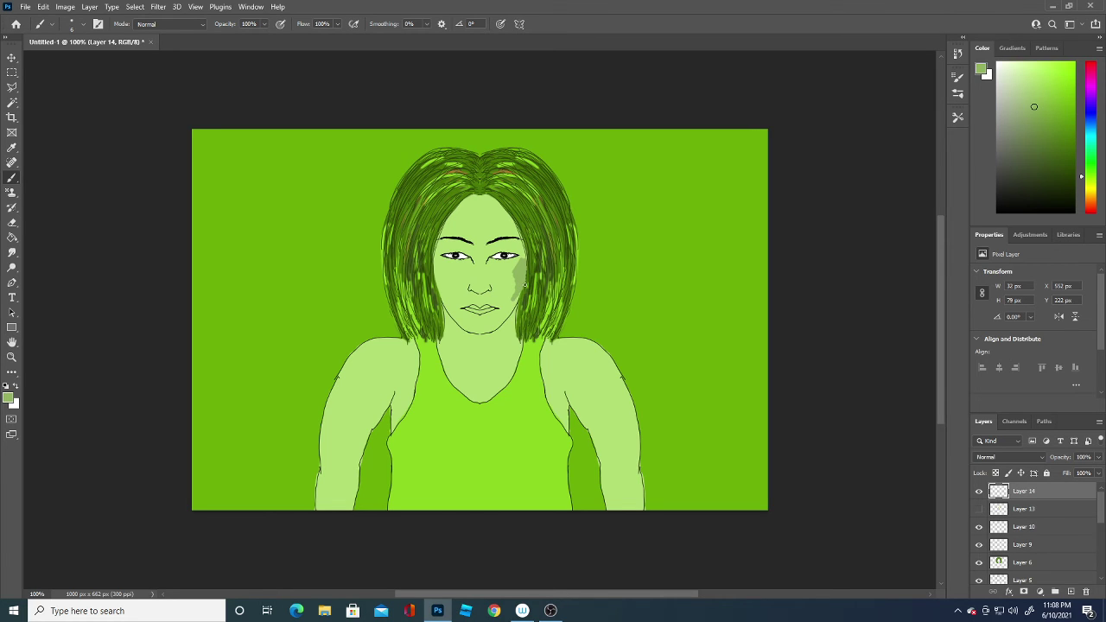
click(979, 491)
On new Layer 15, shade both cheeks and around the eyes in sampled skin green
click(1071, 592)
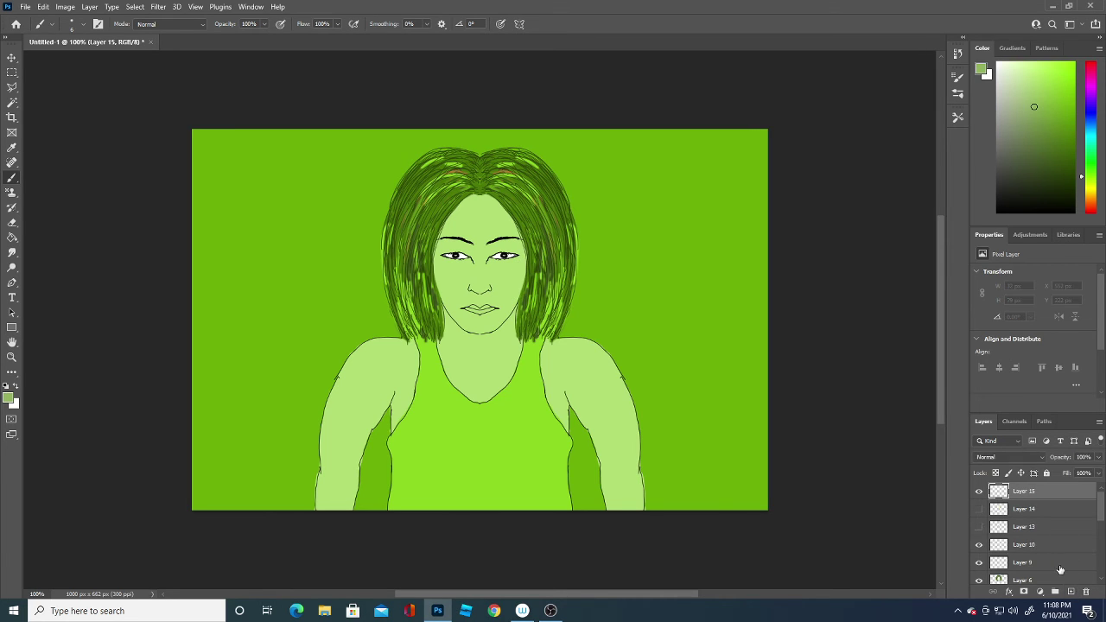
click(9, 397)
click(513, 274)
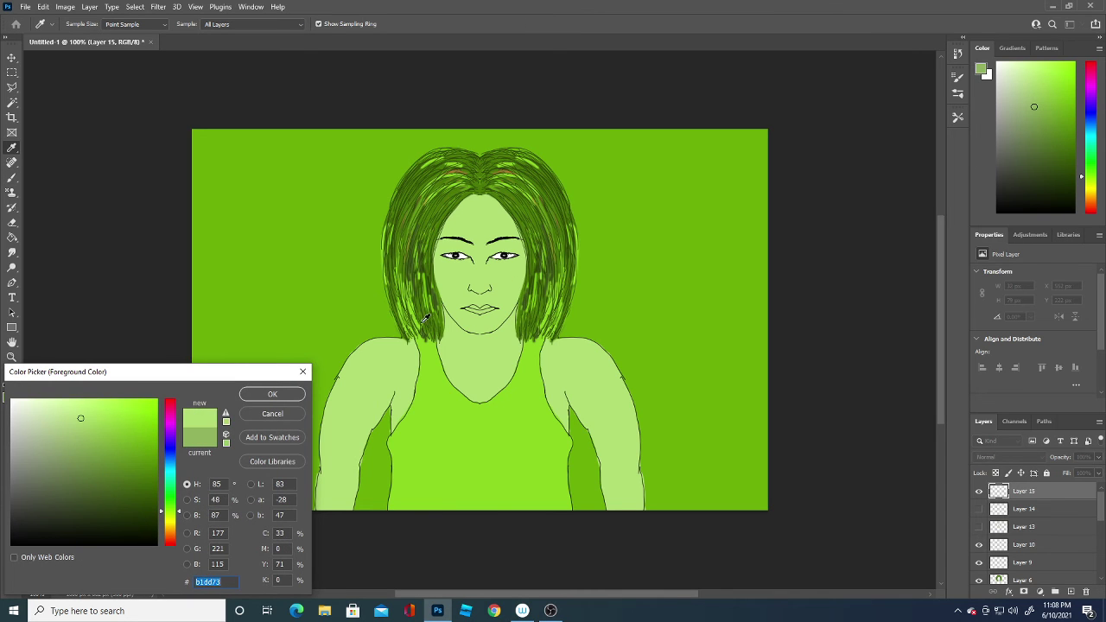
click(272, 394)
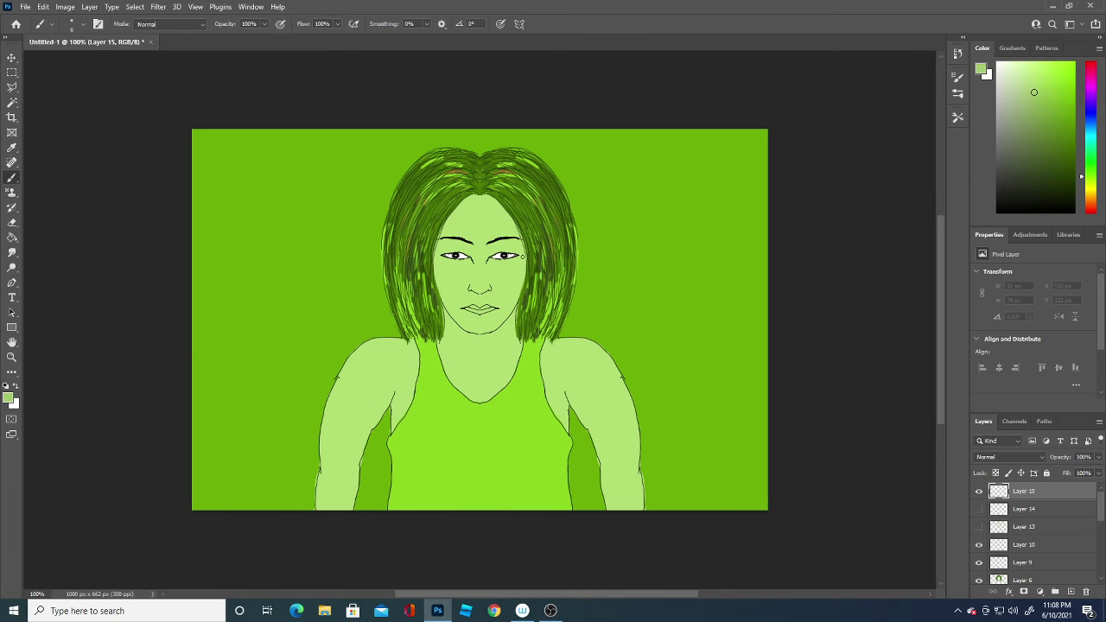
drag(512, 266, 510, 301)
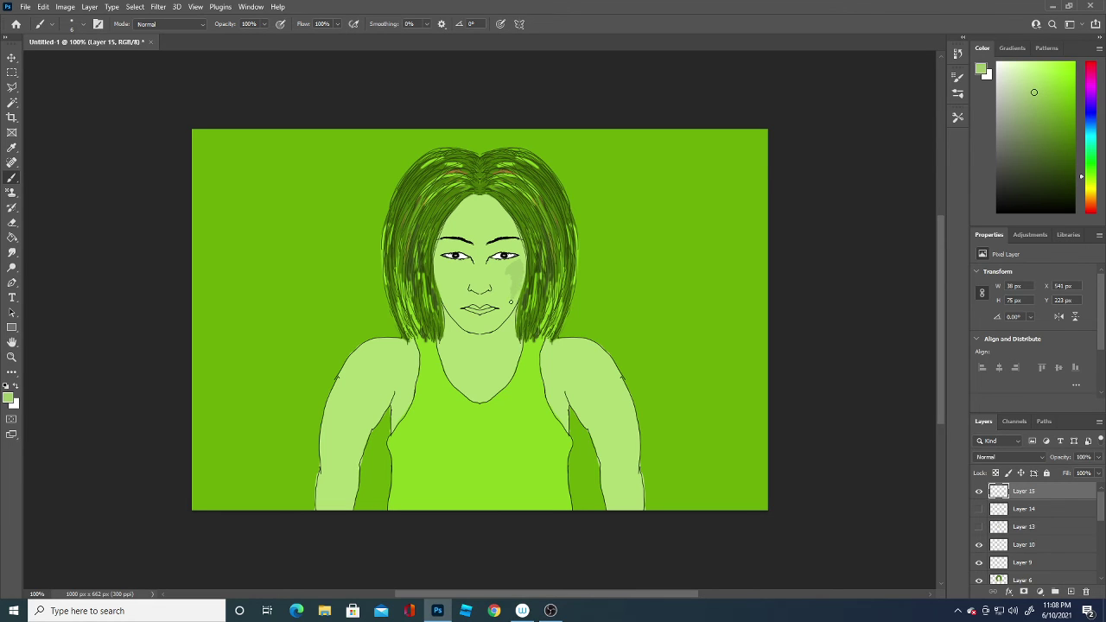
drag(521, 259, 521, 268)
mouse_move(449, 265)
mouse_down()
mouse_move(440, 273)
mouse_move(458, 319)
mouse_up()
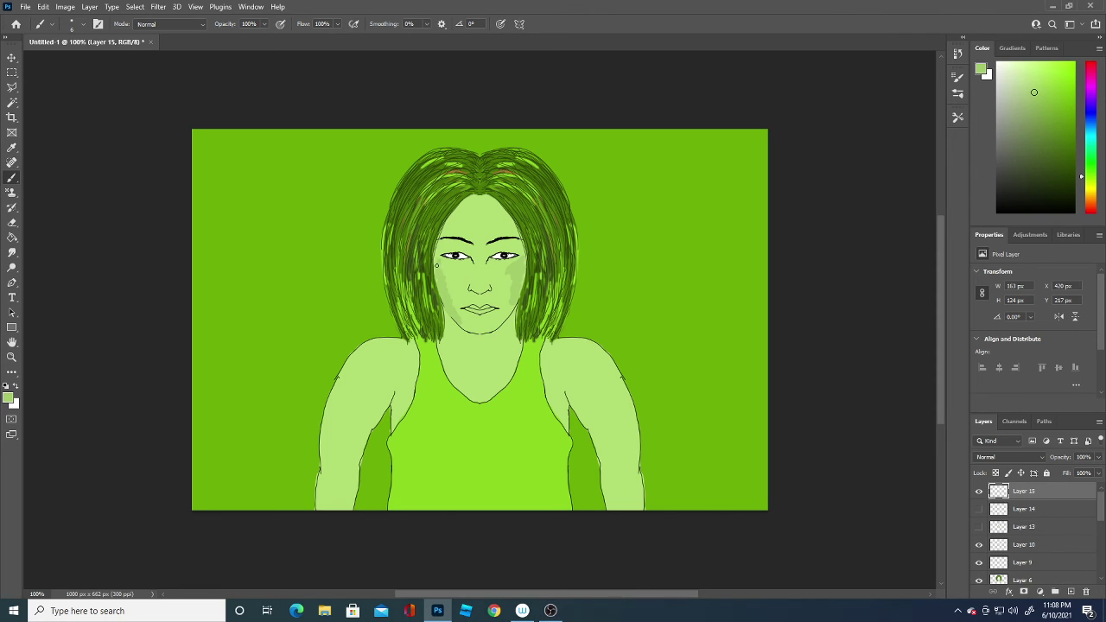
drag(437, 258, 474, 196)
Dab shading around the chin and below the mouth
drag(465, 325, 469, 328)
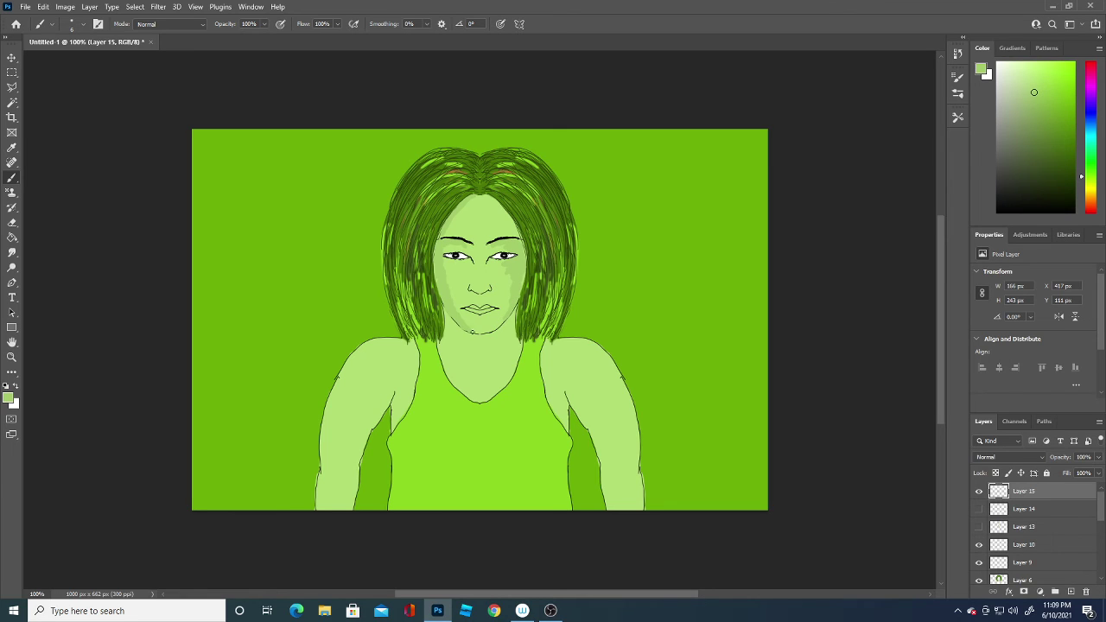
click(472, 331)
click(499, 332)
click(516, 338)
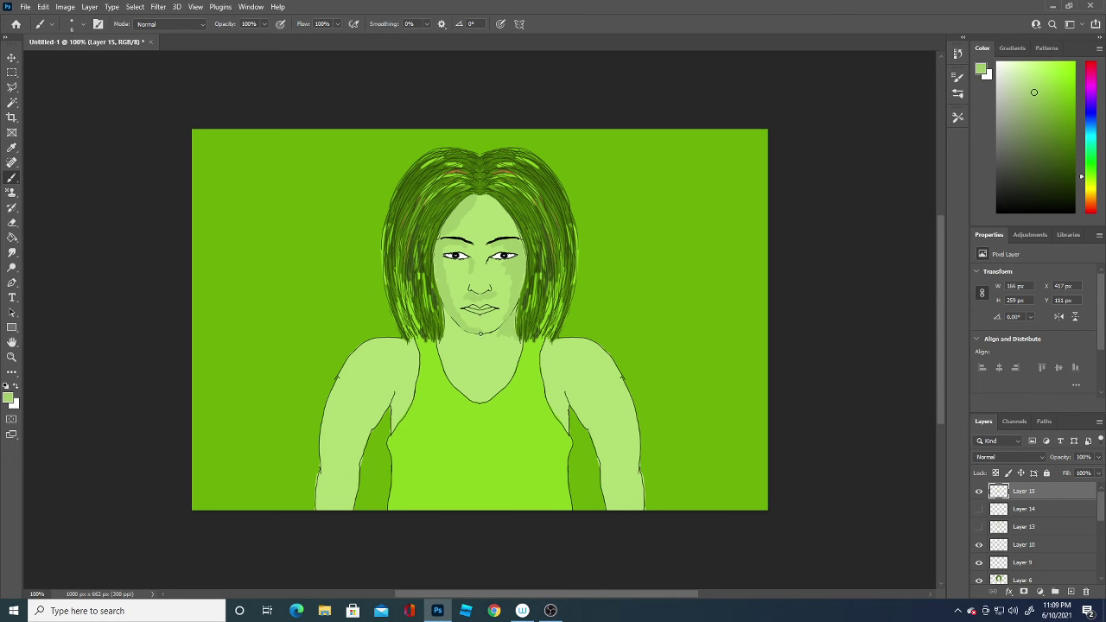
click(9, 398)
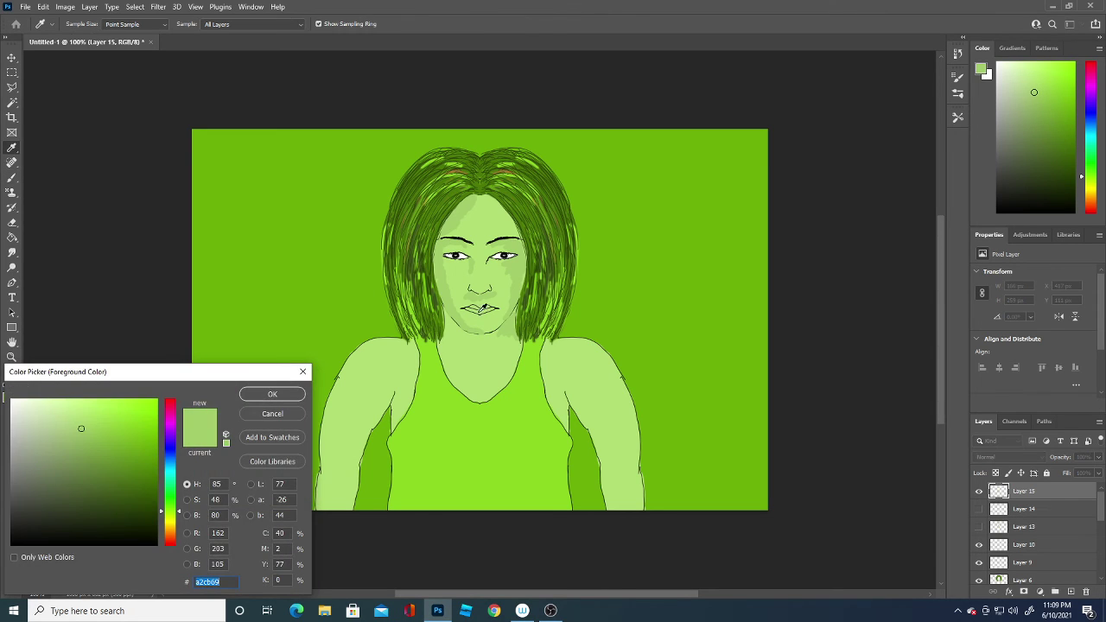
Pick a darker lip green, set the brush to 3 px, hide Layer 15, and add Layer 16
click(86, 451)
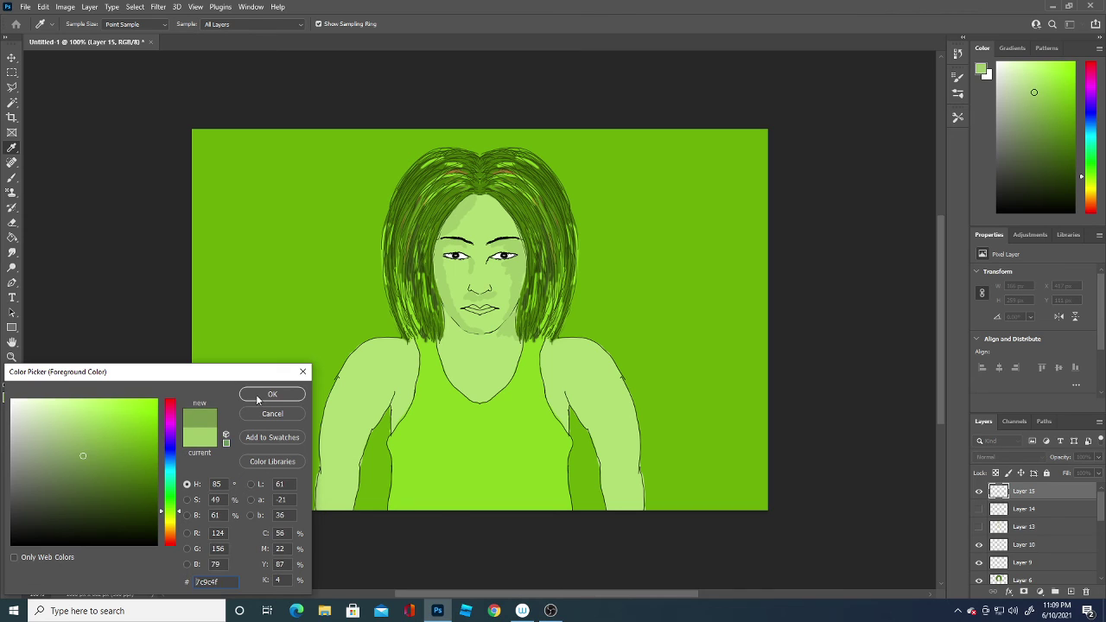
click(272, 393)
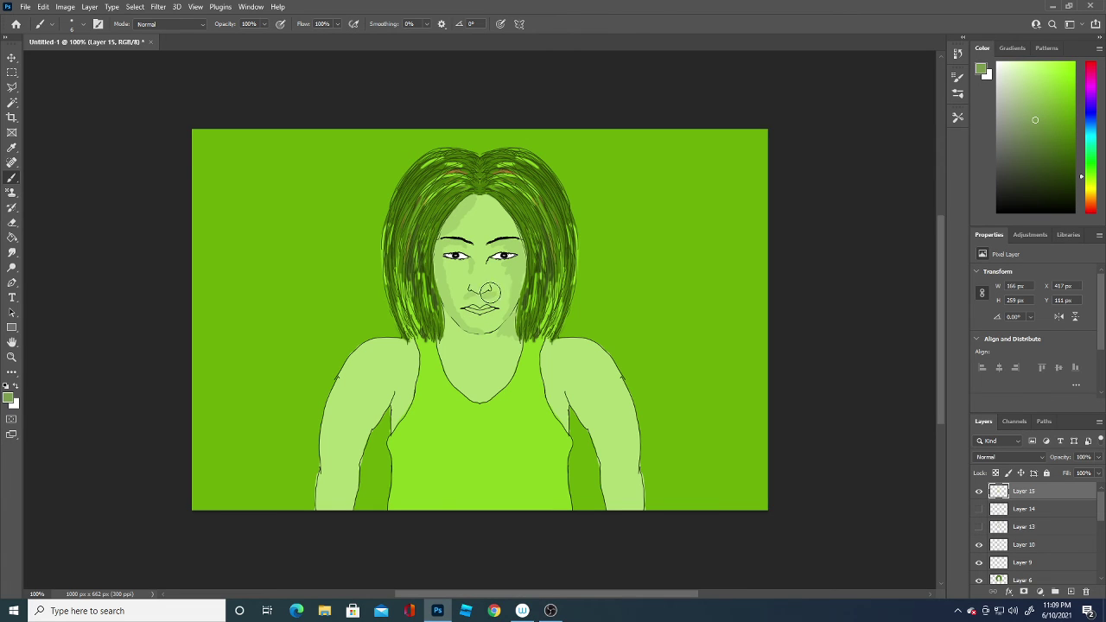
click(83, 24)
drag(67, 63, 64, 64)
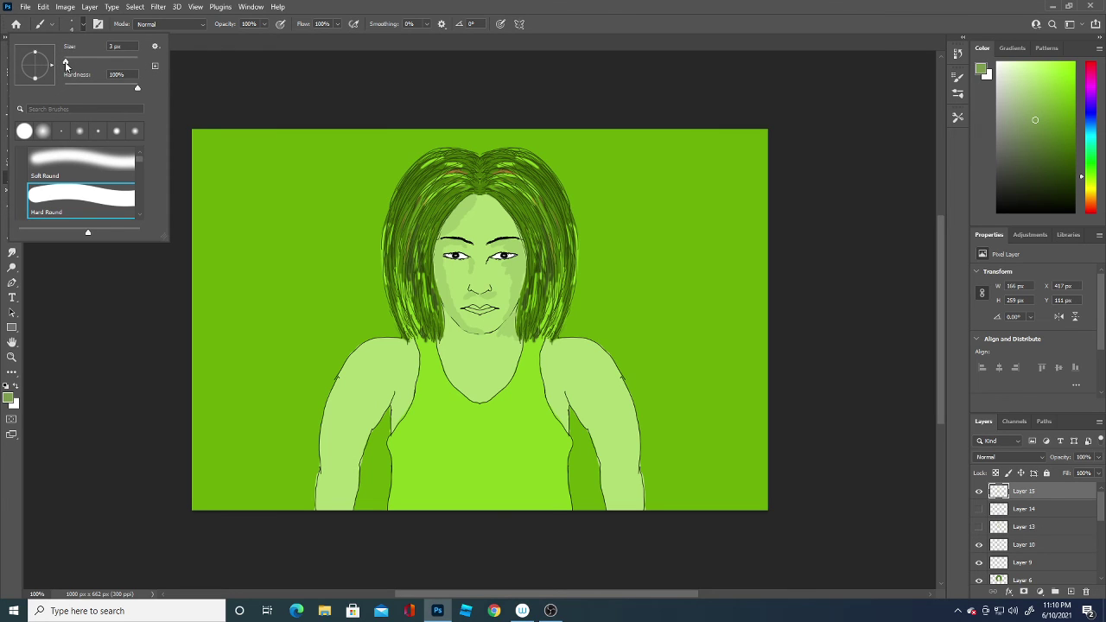
drag(64, 64, 63, 63)
key(Return)
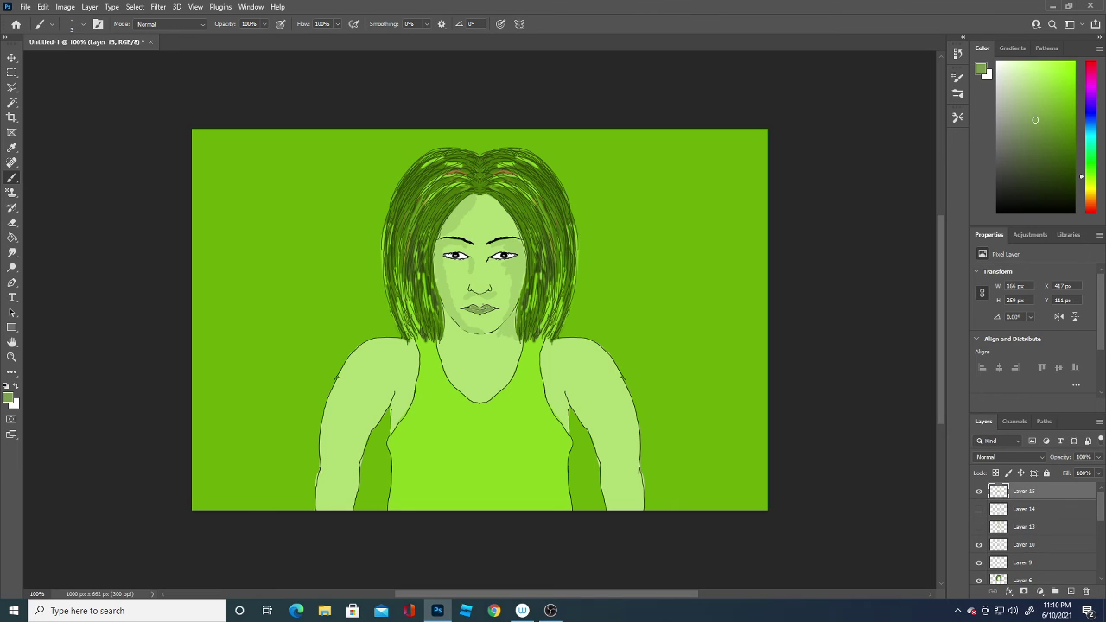
click(979, 490)
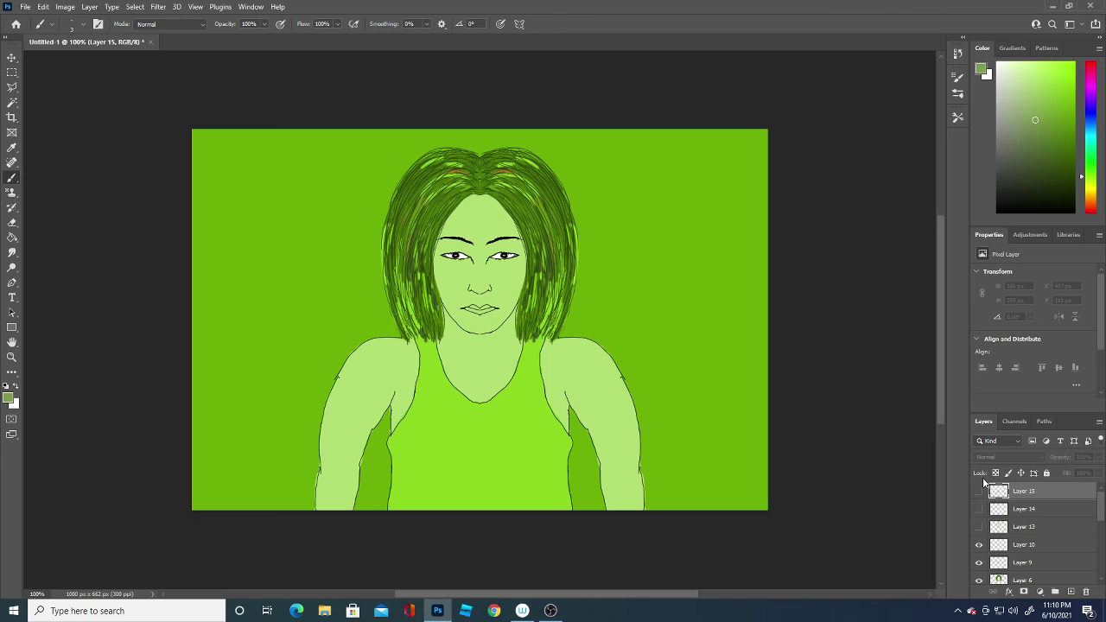
click(1071, 591)
Paint the lips with dark green dabs and strokes on Layer 16
click(474, 310)
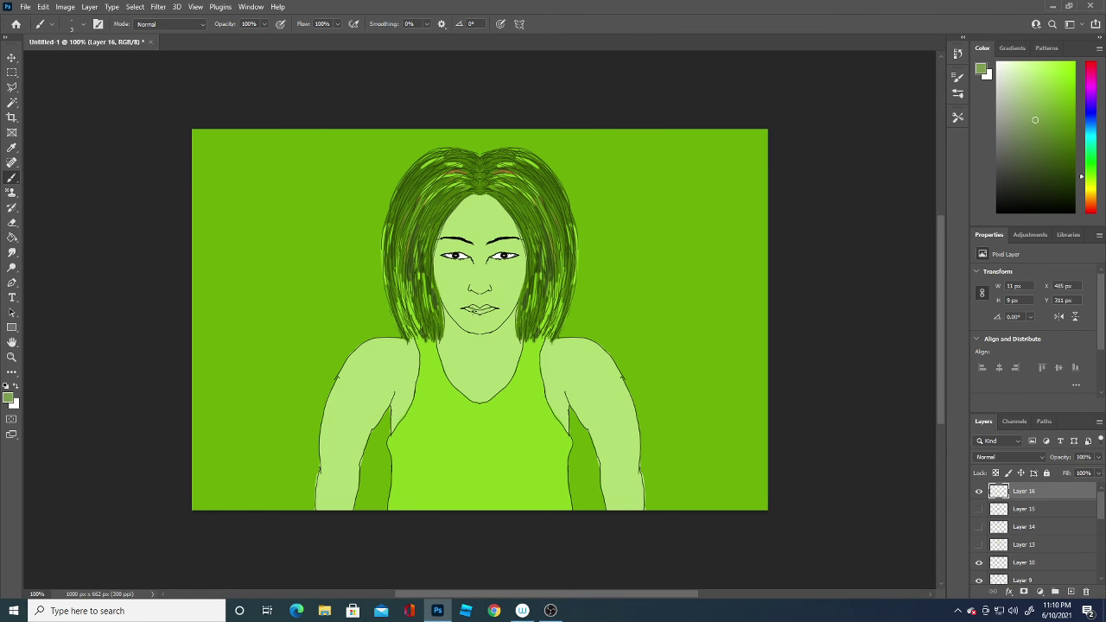
click(469, 309)
drag(483, 311, 488, 306)
Choose deep green 5a9506 and select the background Layer 12
click(8, 398)
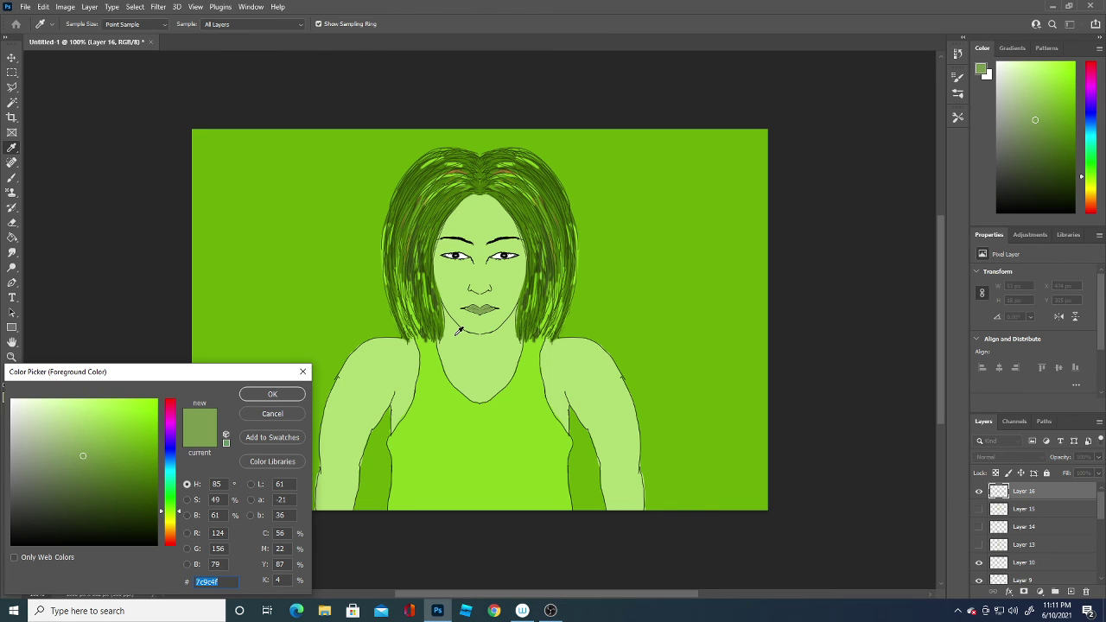
click(292, 302)
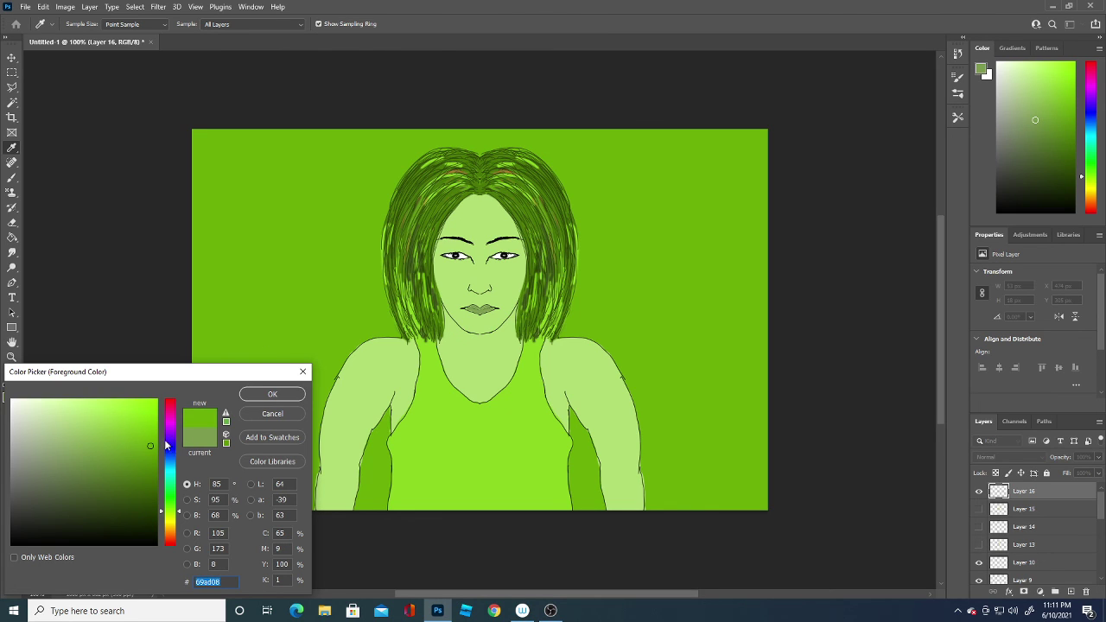
click(278, 395)
drag(1099, 517, 1102, 579)
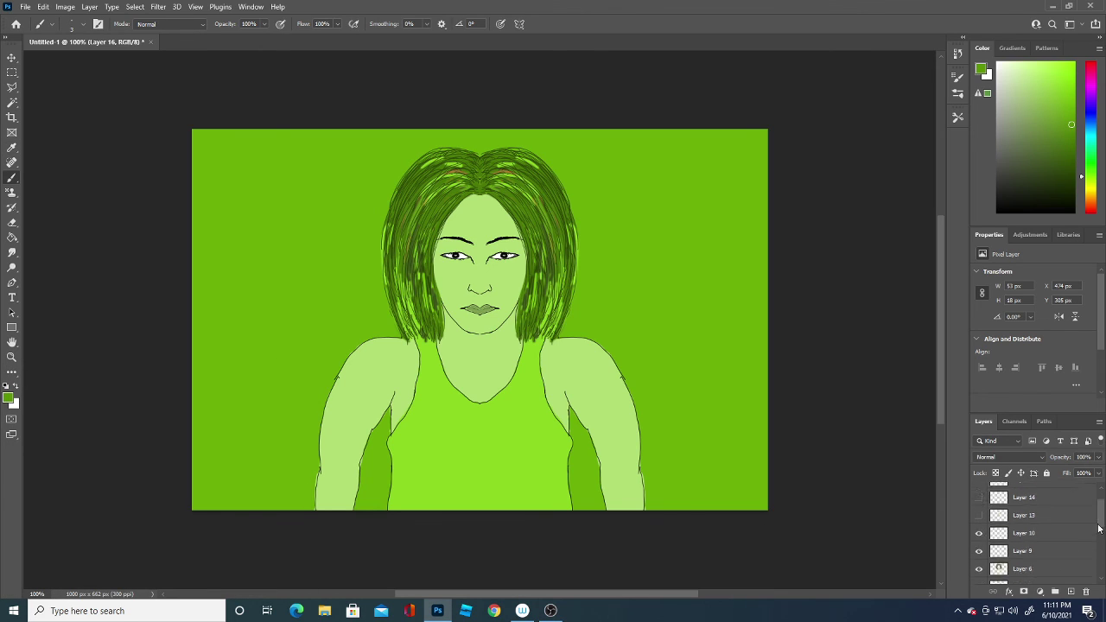
scroll(1054, 536, up, 2)
click(1054, 525)
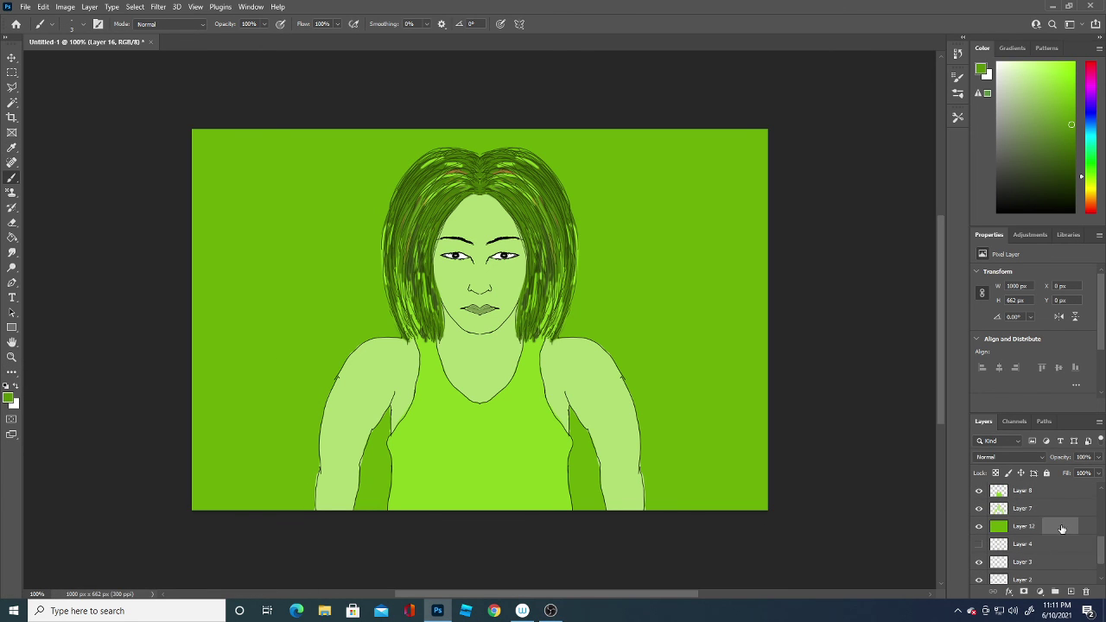
Add a new layer above Layer 12 and enlarge the brush to 62 px
click(1071, 591)
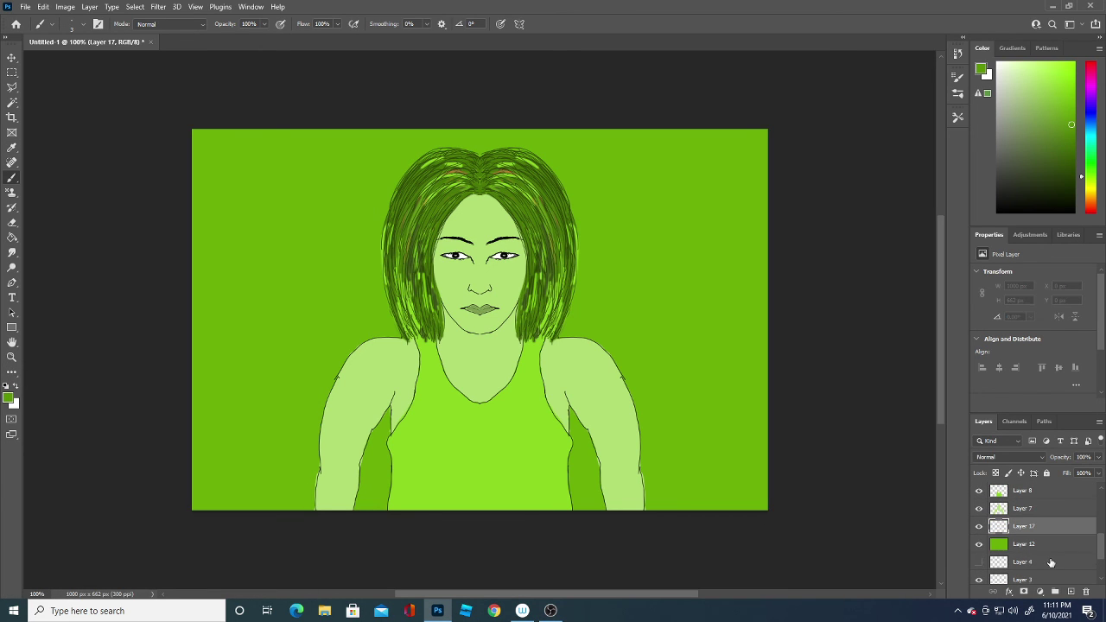
click(78, 23)
drag(66, 60, 87, 65)
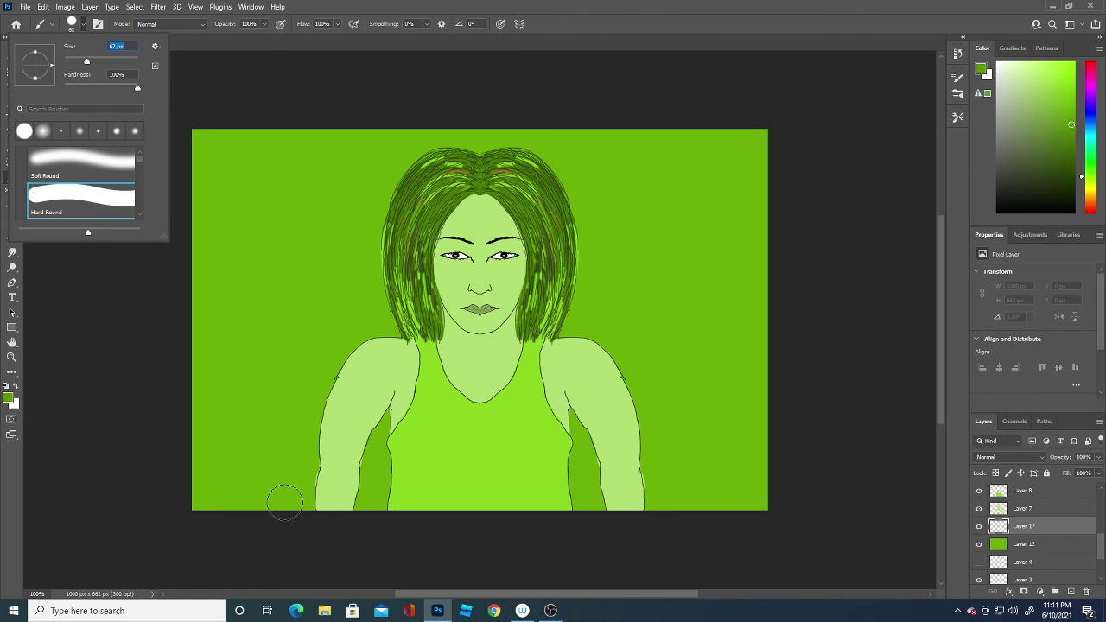
Paint broad dark-green swooshes diagonally and across the left and right background
mouse_move(284, 501)
mouse_down()
mouse_move(298, 333)
mouse_move(412, 69)
mouse_up()
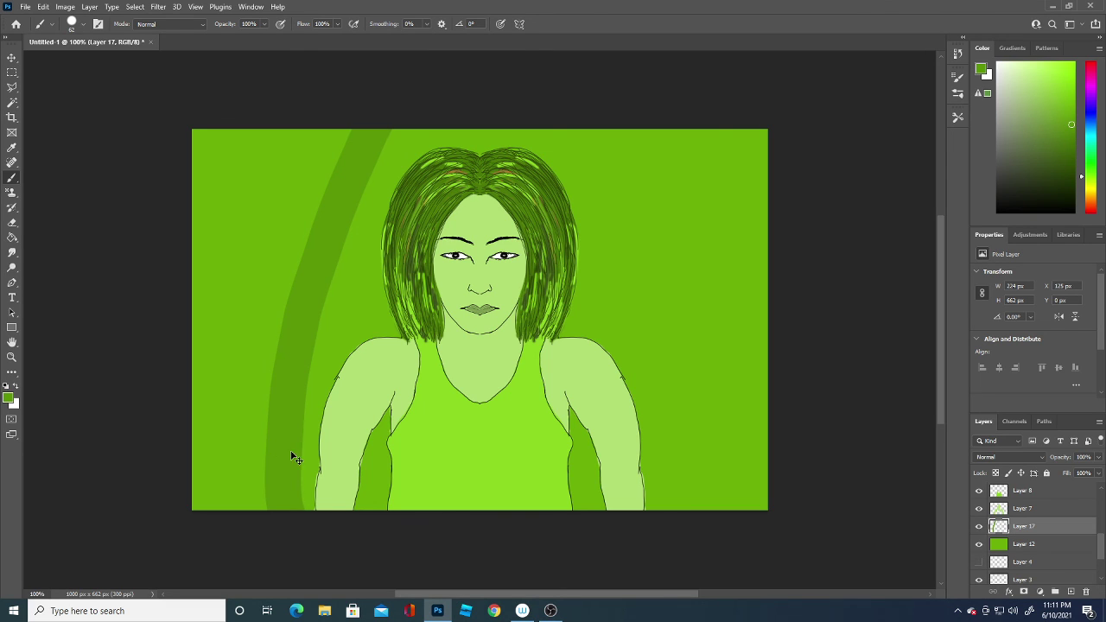
key(ctrl+z)
mouse_move(164, 498)
mouse_down()
mouse_move(324, 363)
mouse_move(935, 141)
mouse_up()
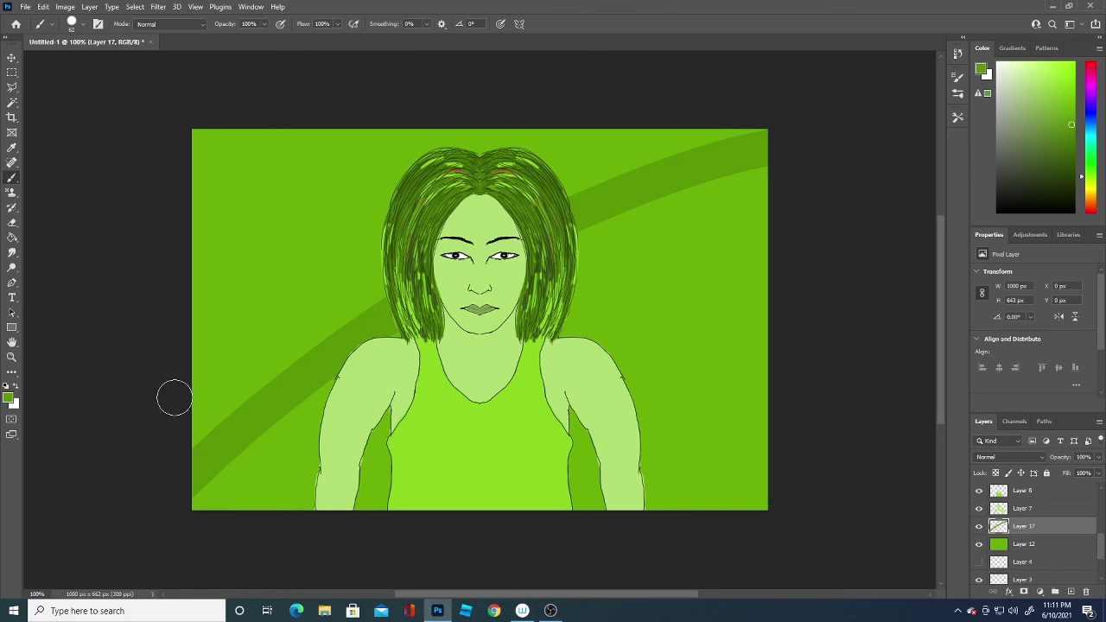
mouse_move(174, 398)
mouse_down()
mouse_move(341, 234)
mouse_move(195, 230)
mouse_move(289, 102)
mouse_up()
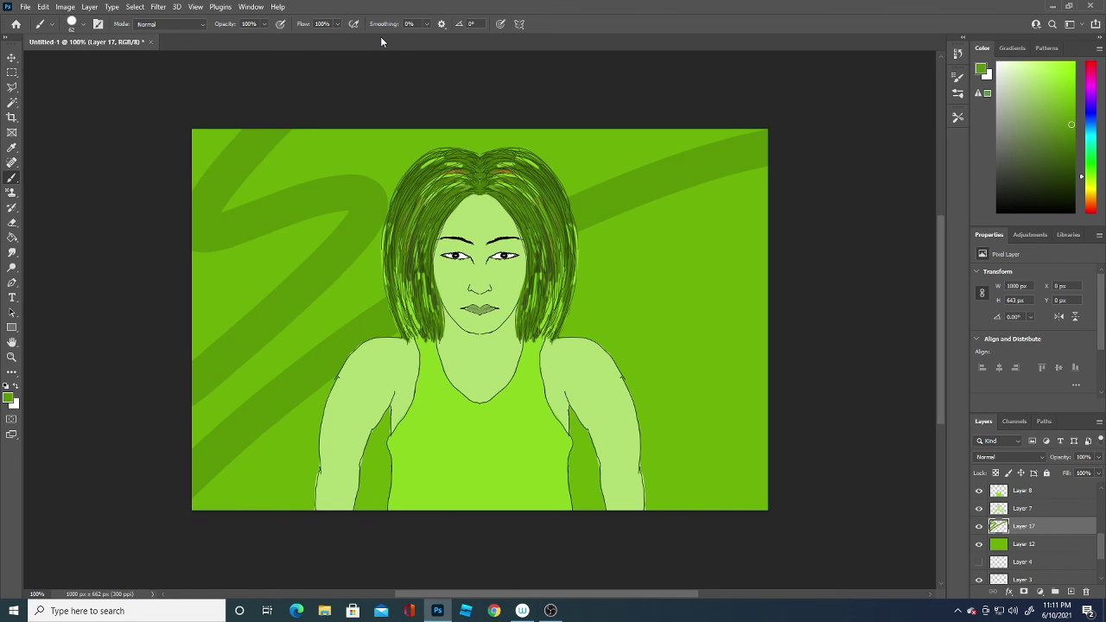
mouse_move(750, 223)
mouse_down()
mouse_move(616, 363)
mouse_move(820, 386)
mouse_move(716, 498)
mouse_move(851, 455)
mouse_up()
click(8, 397)
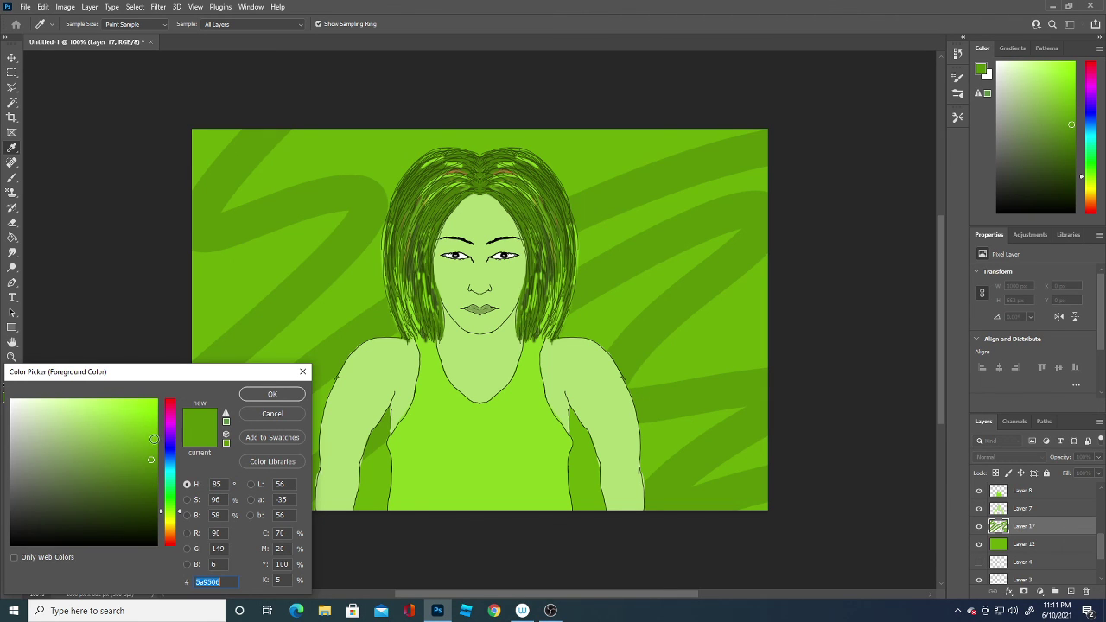
Paint light-green highlight streaks over the background swooshes and between torso and arm
click(269, 393)
drag(181, 301, 259, 256)
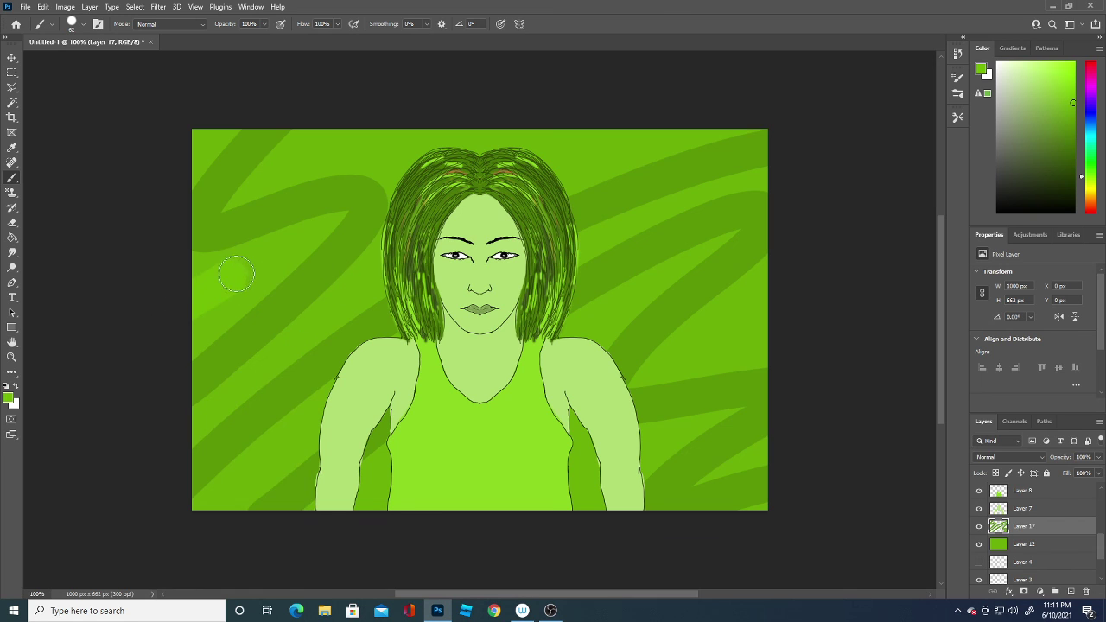
drag(294, 162, 413, 140)
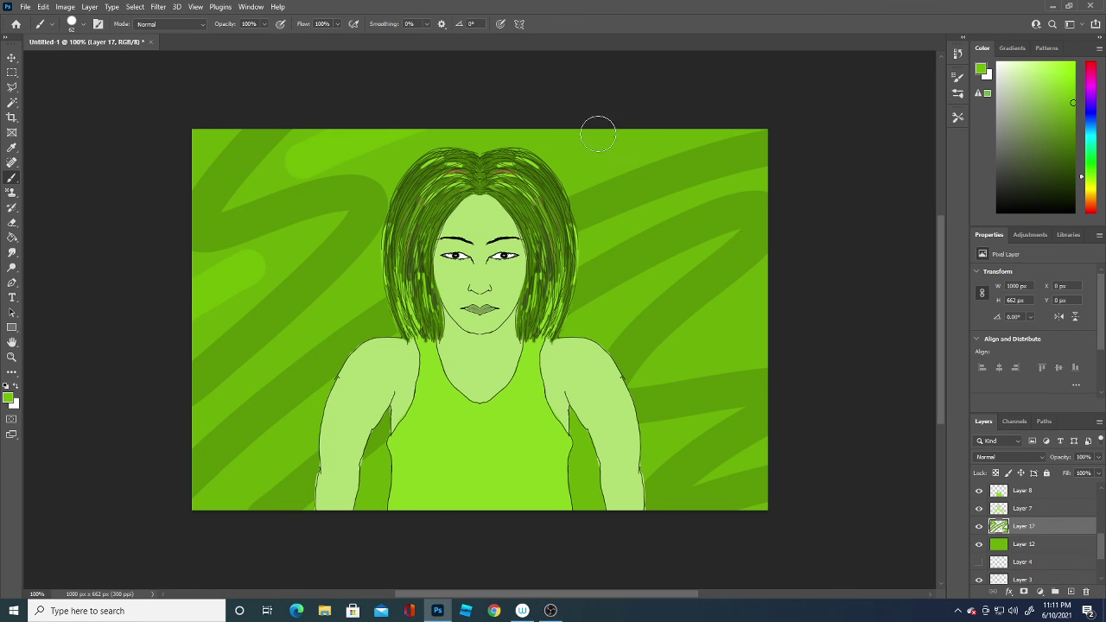
drag(598, 132, 566, 154)
drag(701, 361, 864, 302)
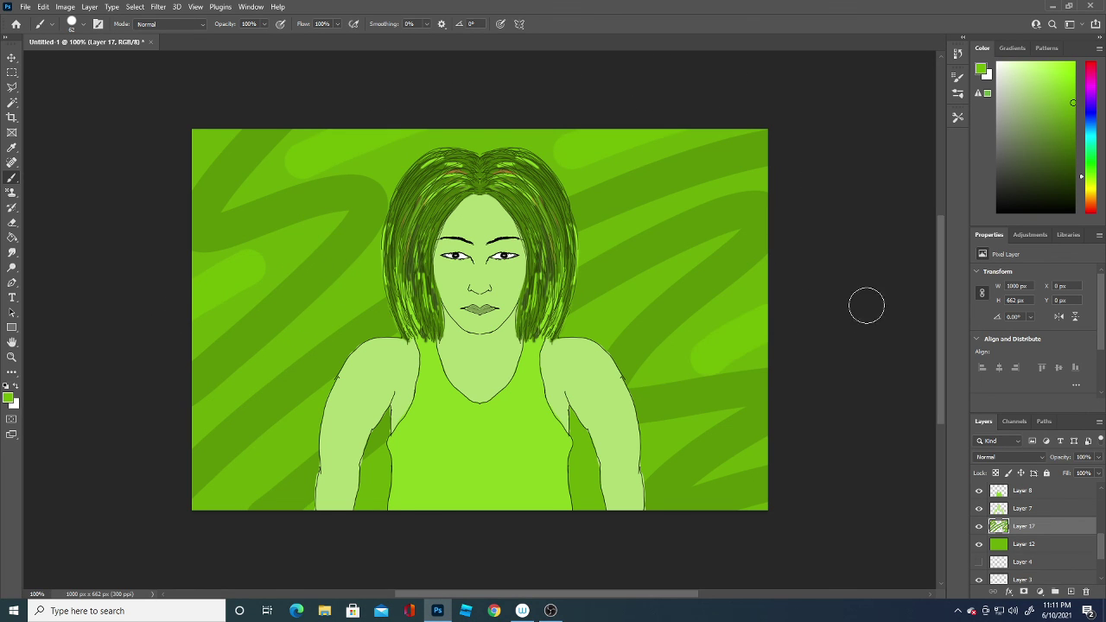
drag(213, 516, 288, 442)
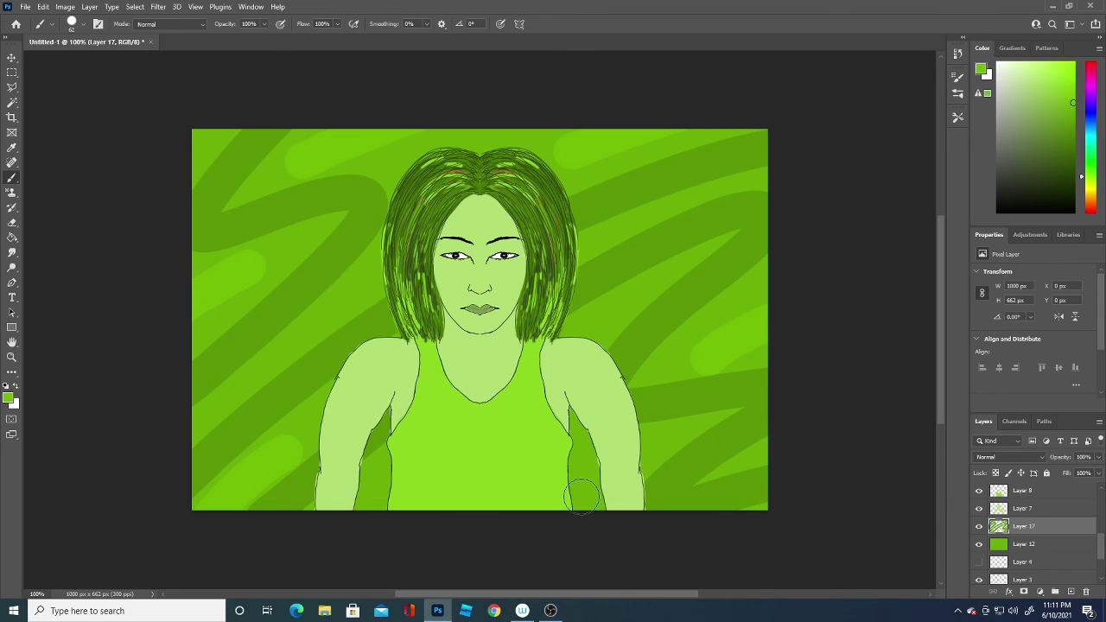
drag(583, 488, 587, 456)
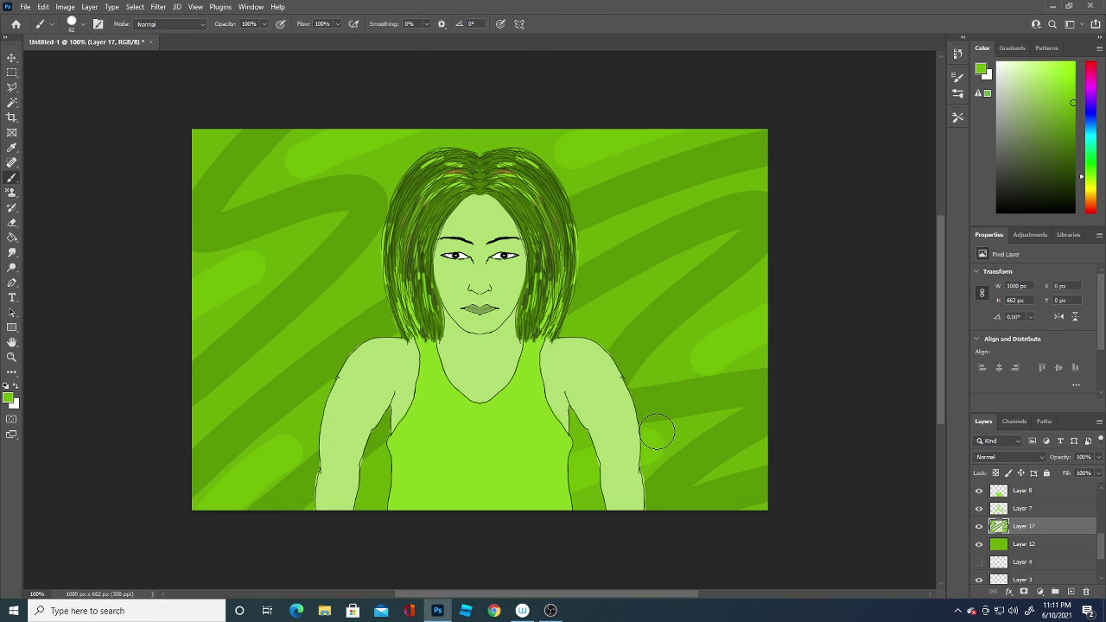
Set the foreground to white #ffffff and shrink the brush to 3 px
click(9, 398)
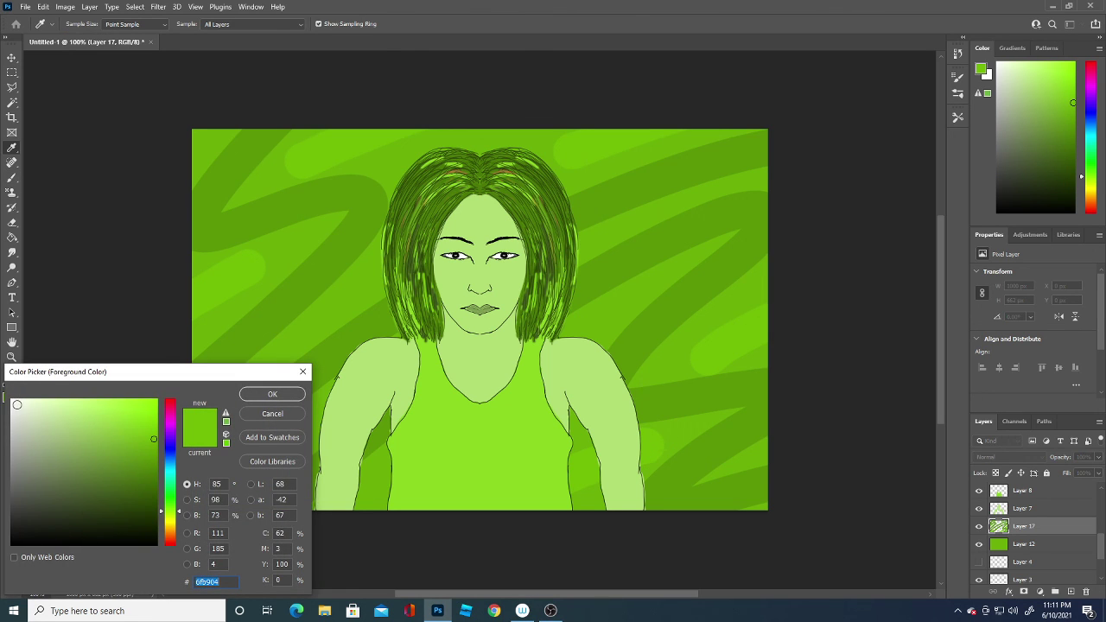
text(ffffff)
click(262, 397)
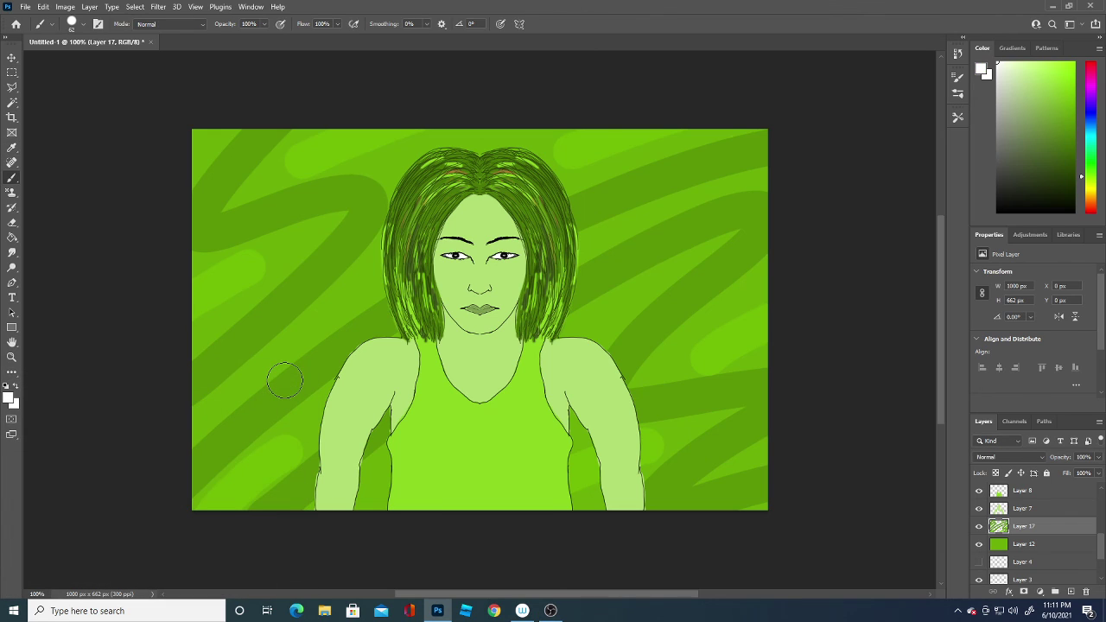
click(72, 23)
drag(92, 57, 64, 63)
click(65, 63)
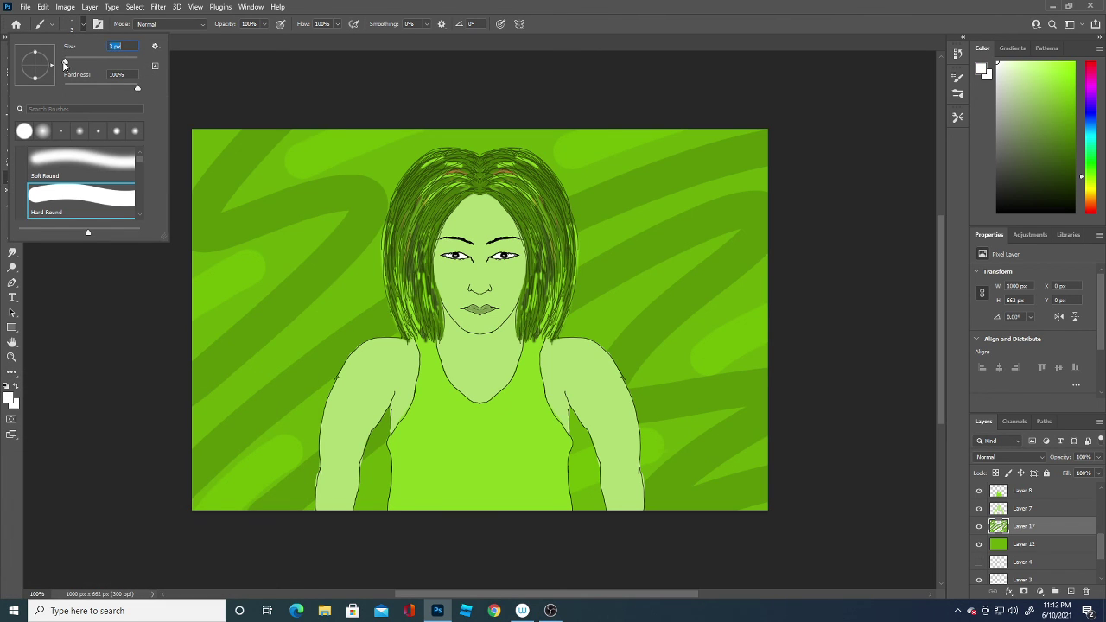
click(267, 61)
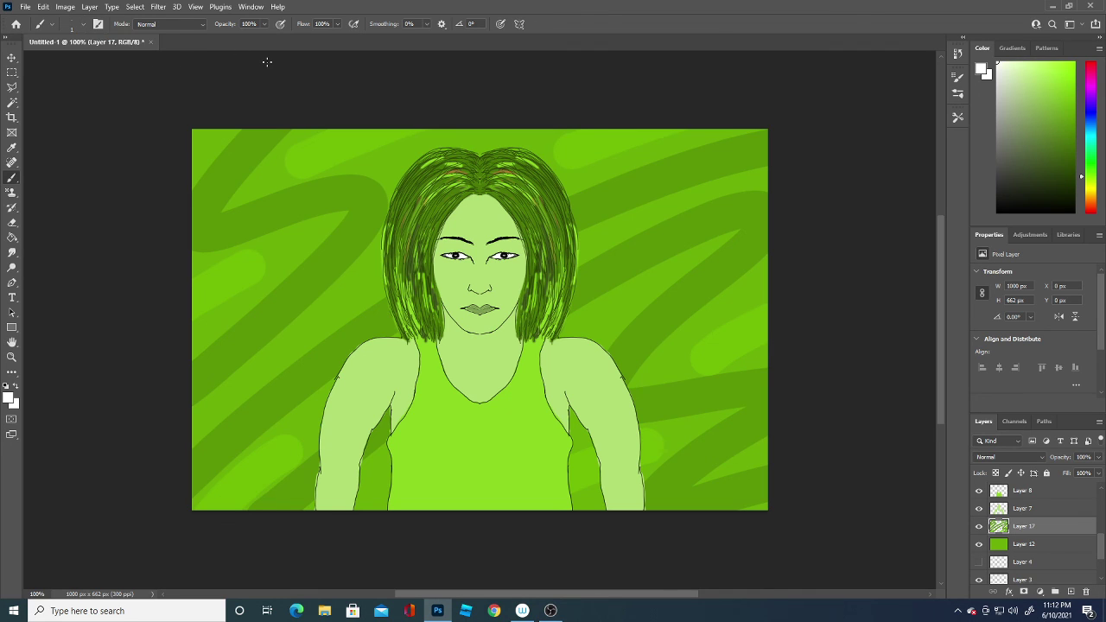
On a new layer, draw thin white curving lines across the background
click(1070, 592)
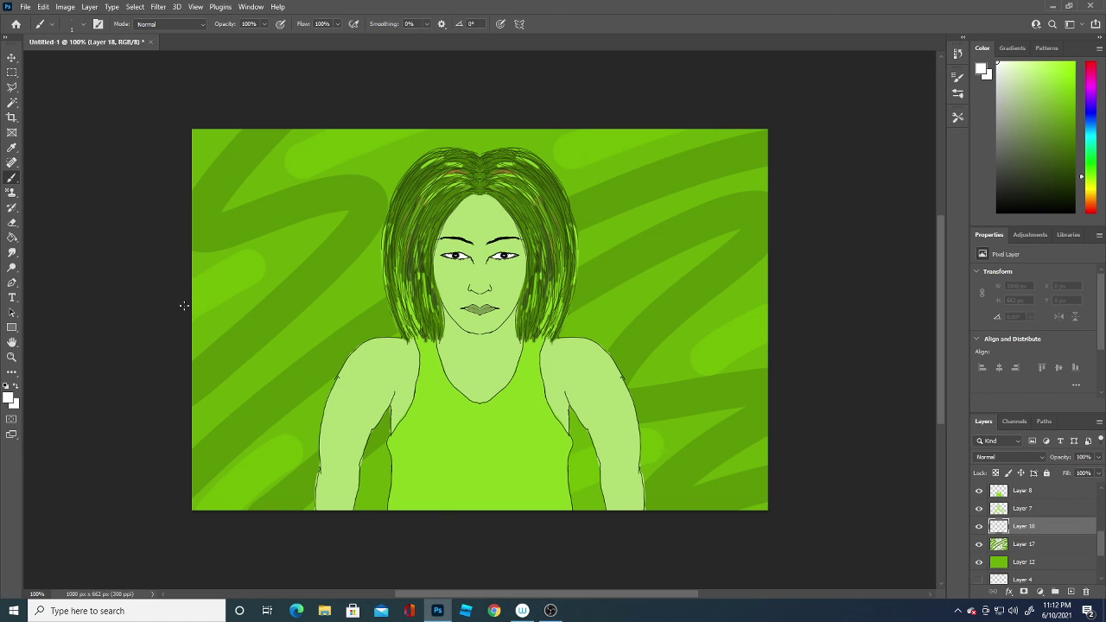
drag(182, 305, 243, 266)
mouse_move(262, 127)
mouse_down()
mouse_move(201, 218)
mouse_move(363, 222)
mouse_move(174, 406)
mouse_up()
mouse_move(180, 471)
mouse_down()
mouse_move(235, 442)
mouse_move(391, 309)
mouse_move(622, 186)
mouse_move(857, 165)
mouse_up()
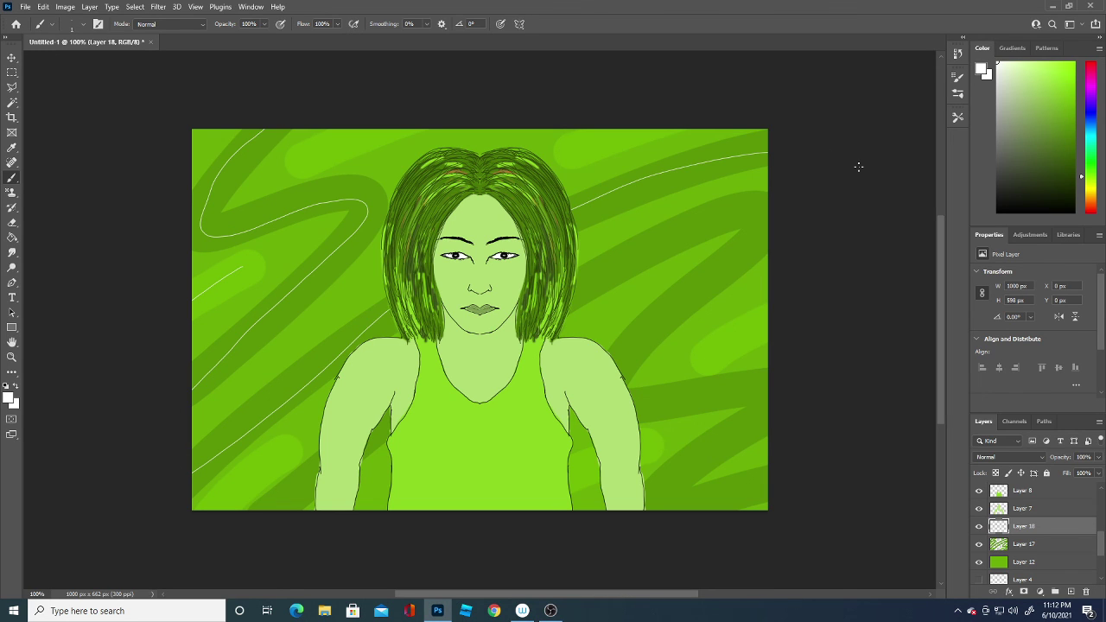
mouse_move(270, 509)
mouse_down()
mouse_move(567, 289)
mouse_move(759, 205)
mouse_move(716, 275)
mouse_move(620, 373)
mouse_move(773, 397)
mouse_move(691, 475)
mouse_move(930, 486)
mouse_up()
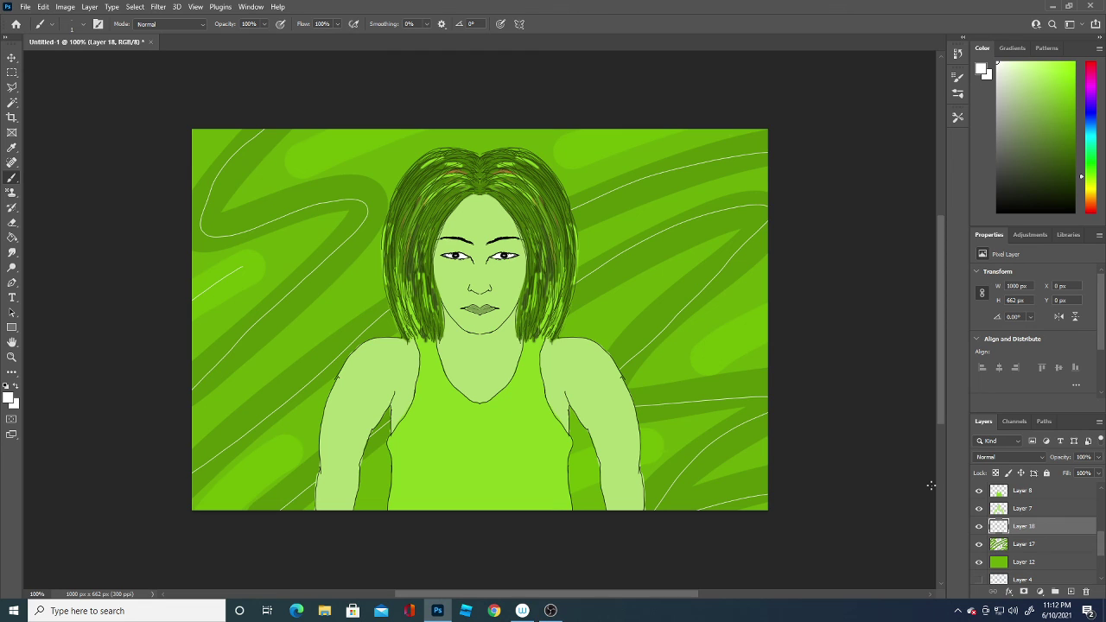
Sample background green 6fb904 and paint over parts of the white lines
click(8, 397)
click(324, 156)
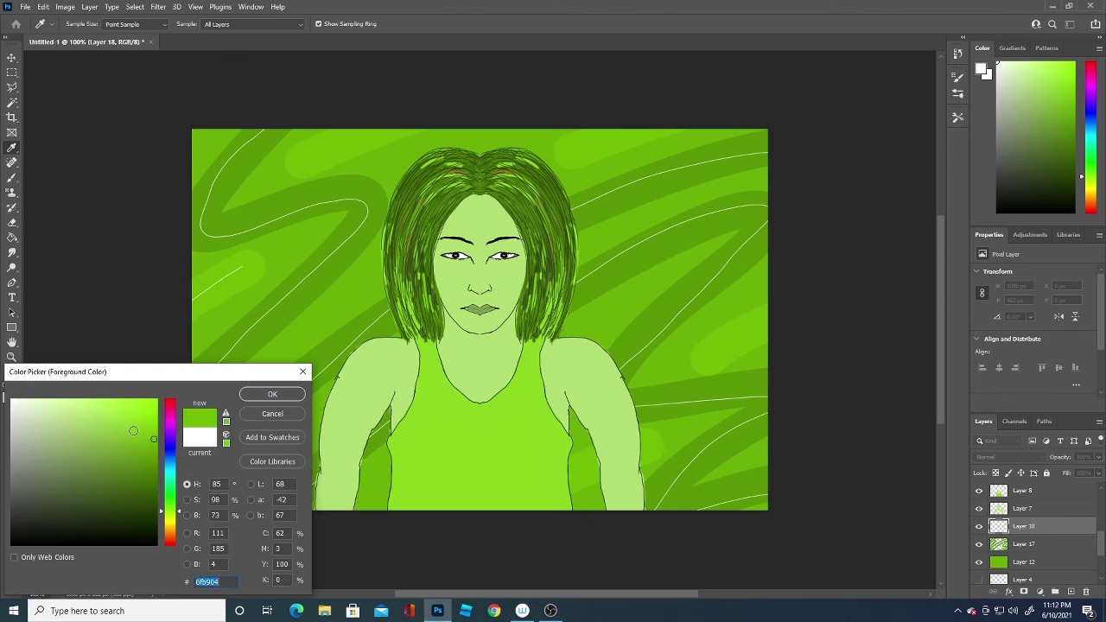
click(272, 394)
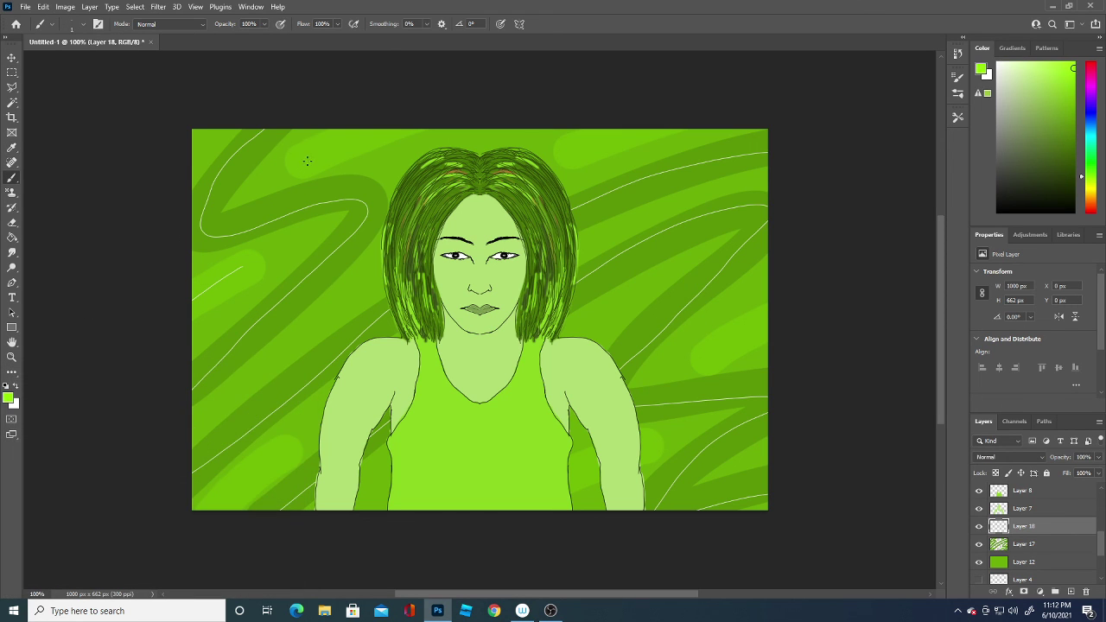
drag(307, 161, 354, 134)
drag(197, 159, 234, 131)
drag(581, 161, 629, 136)
drag(216, 482, 273, 452)
Set the foreground to black and dot freckles on the cheek beside the nose
click(9, 397)
click(39, 543)
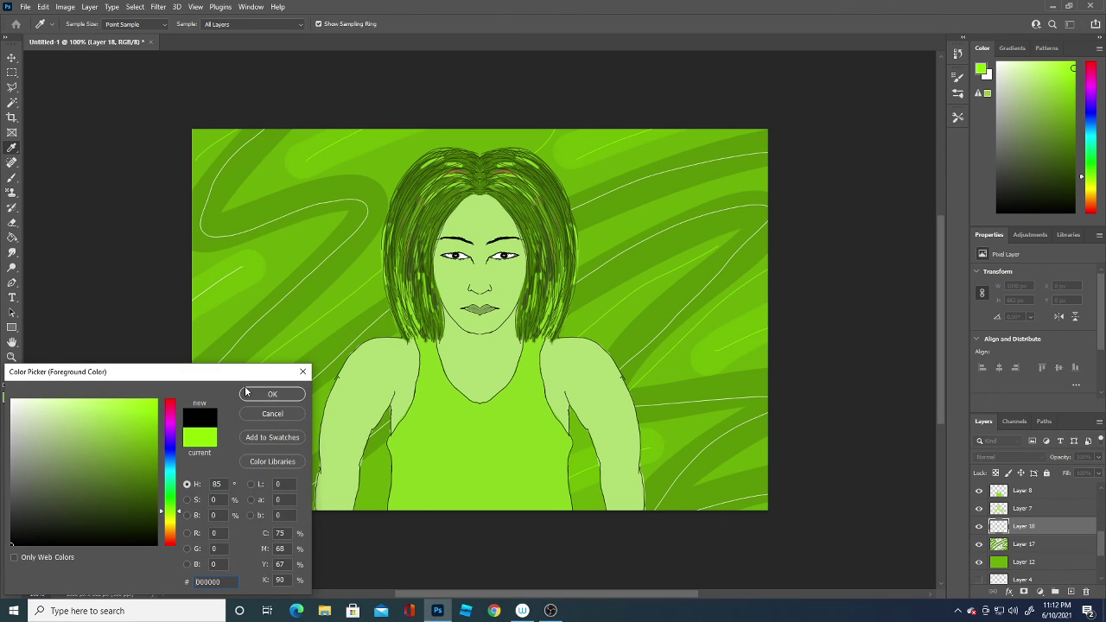
click(269, 393)
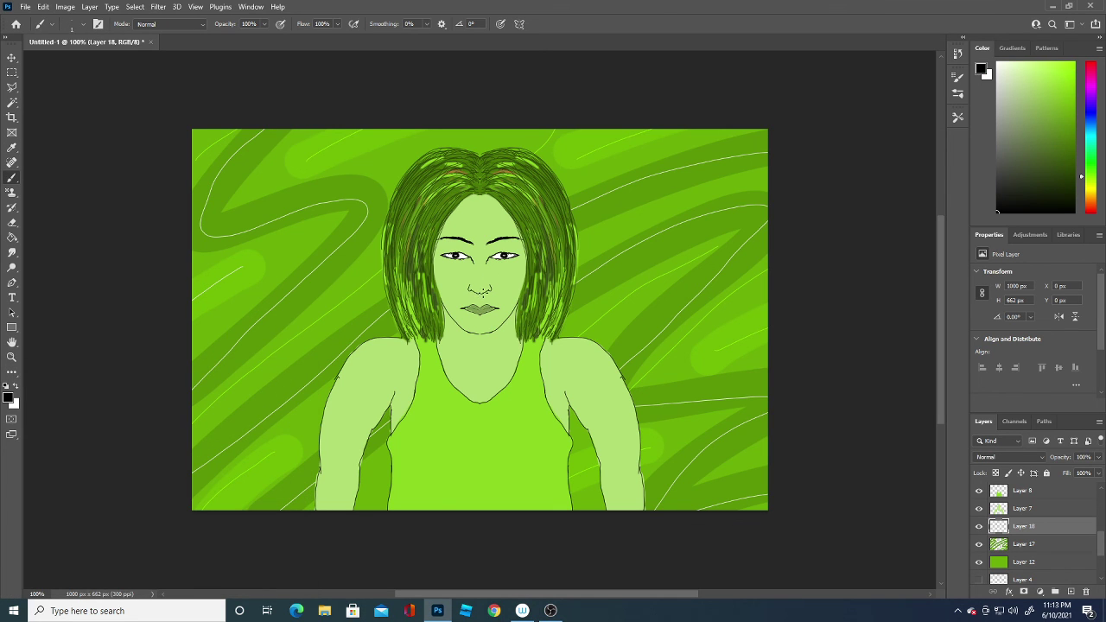
click(490, 271)
click(493, 275)
click(488, 277)
On a new layer above Layer 16, add freckle and mole dots on cheek and chin
scroll(1101, 544, up, 5)
click(1063, 491)
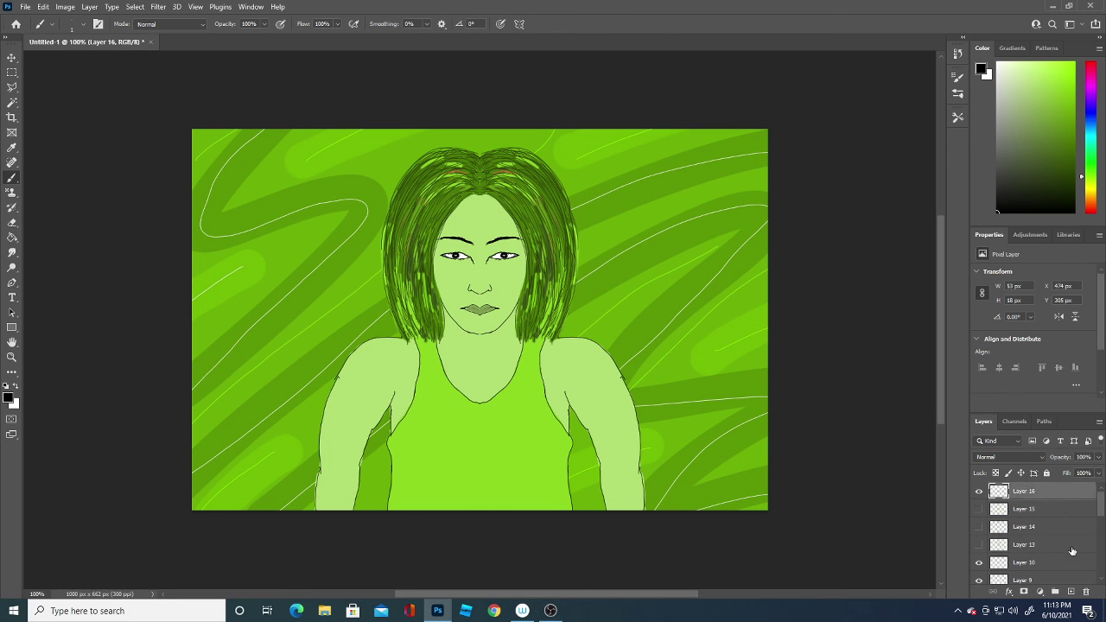
click(1070, 591)
click(477, 294)
click(474, 263)
click(450, 294)
click(478, 334)
Draw a black squiggle by the right shoulder on new Layer 20, then switch to OBS
click(1070, 590)
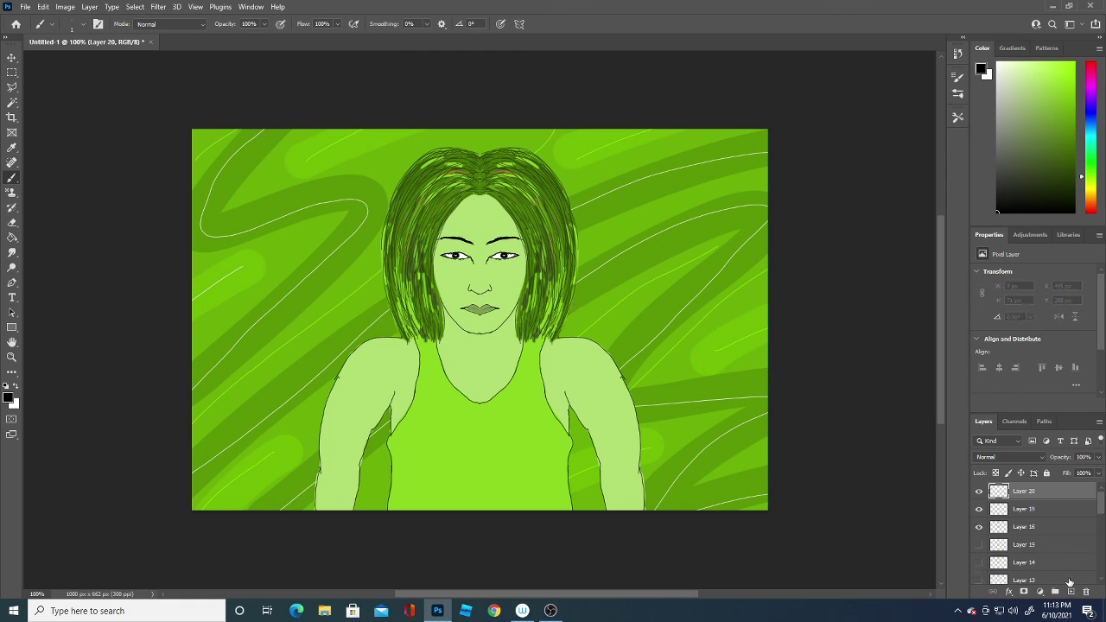
drag(683, 456, 724, 363)
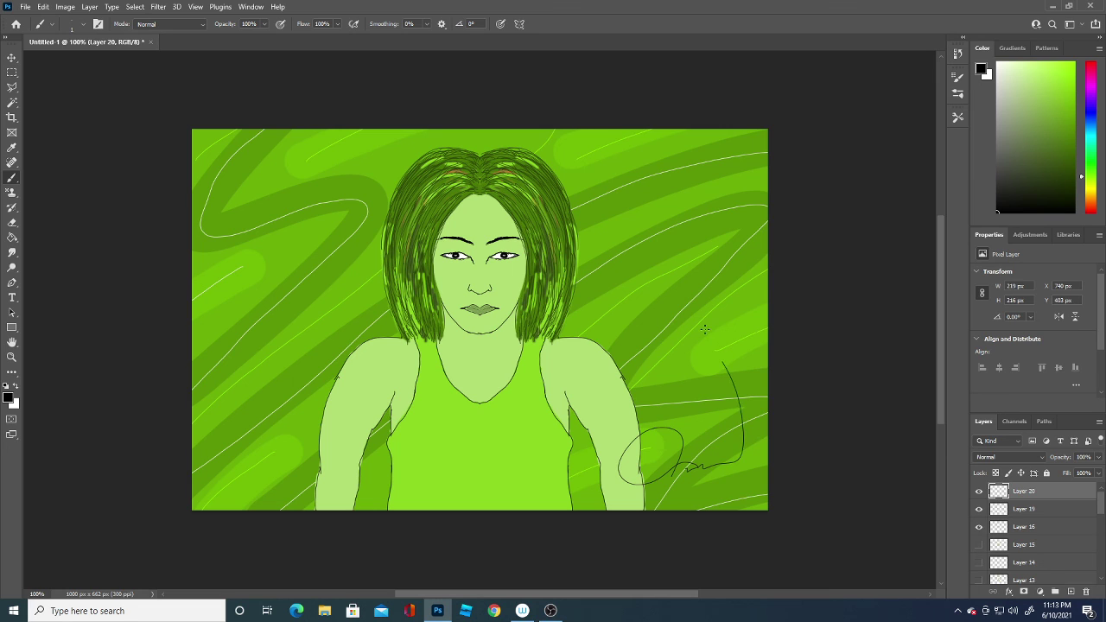
click(550, 610)
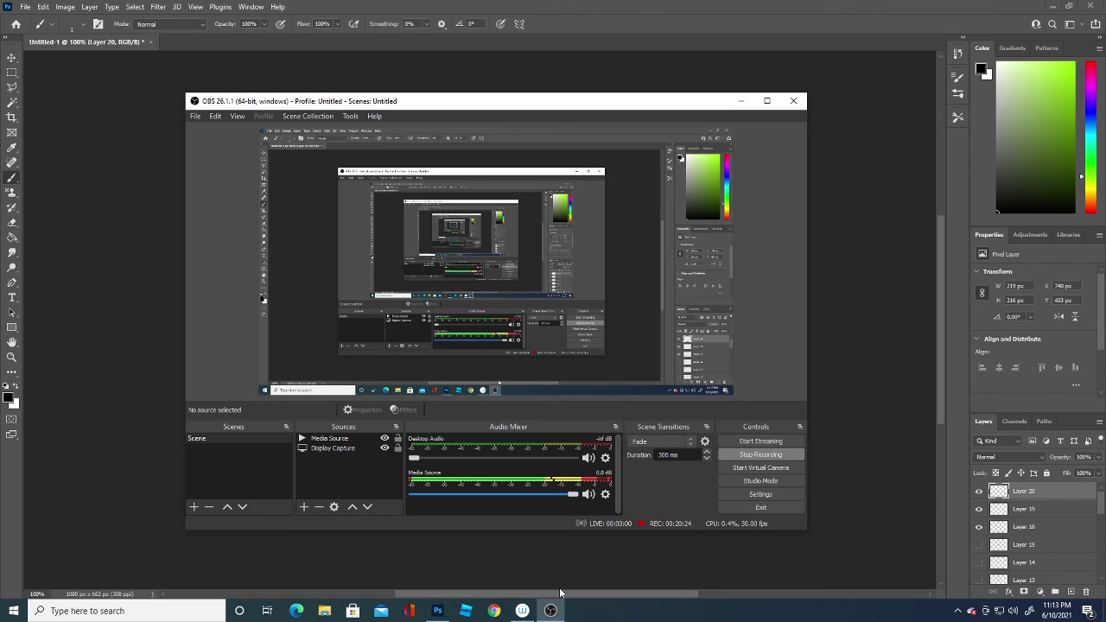